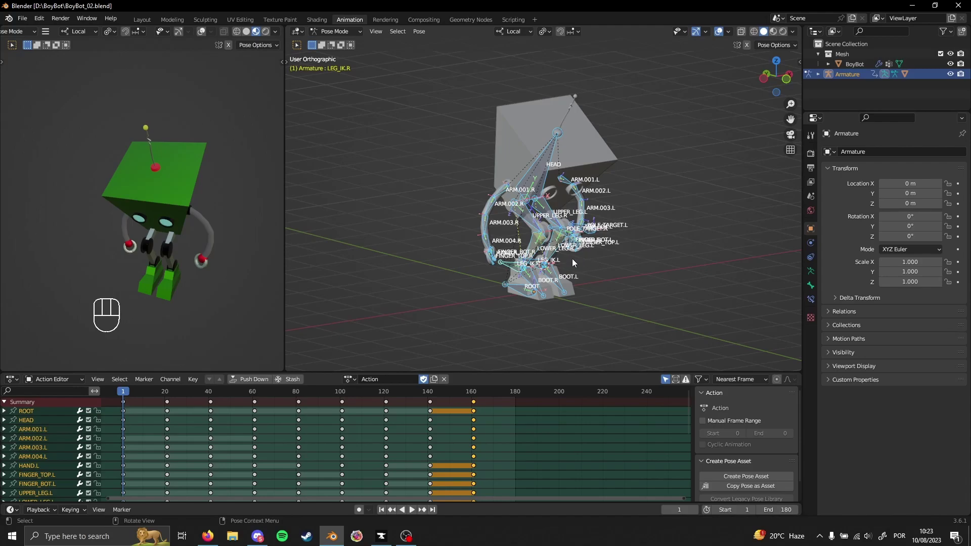
# - Switch to the Layout workspace, play the robot's animation and return the timeline to frame 1
pyautogui.click(144, 20)
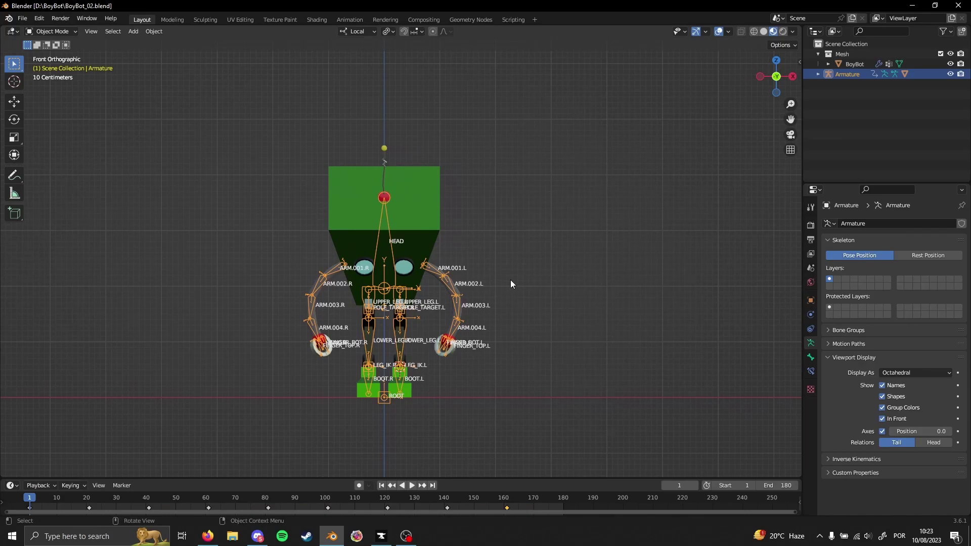
pyautogui.press('space')
pyautogui.moveTo(499, 290)
pyautogui.mouseDown(button='middle')
pyautogui.moveTo(474, 294)
pyautogui.moveTo(497, 302)
pyautogui.mouseUp(button='middle')
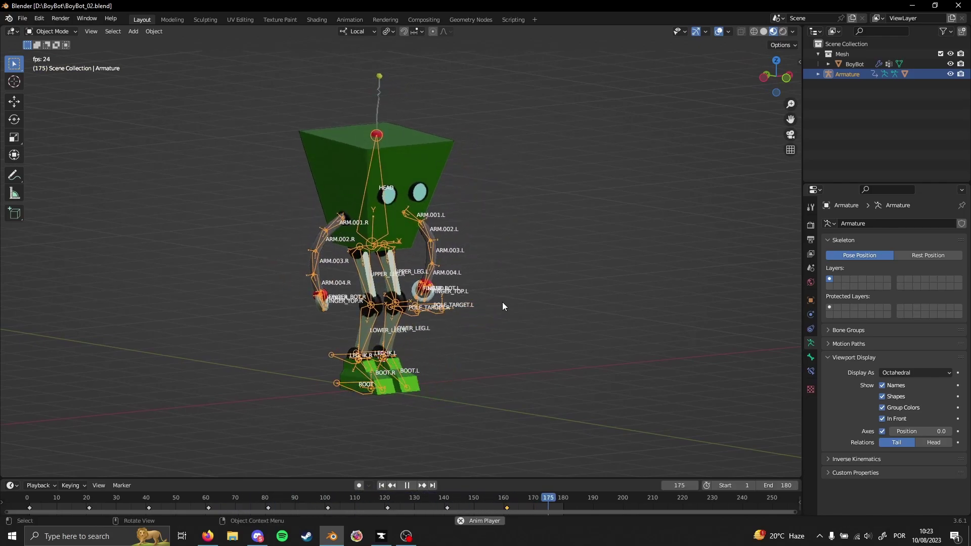
pyautogui.press('space')
pyautogui.moveTo(481, 295); pyautogui.dragTo(526, 294, button='middle')
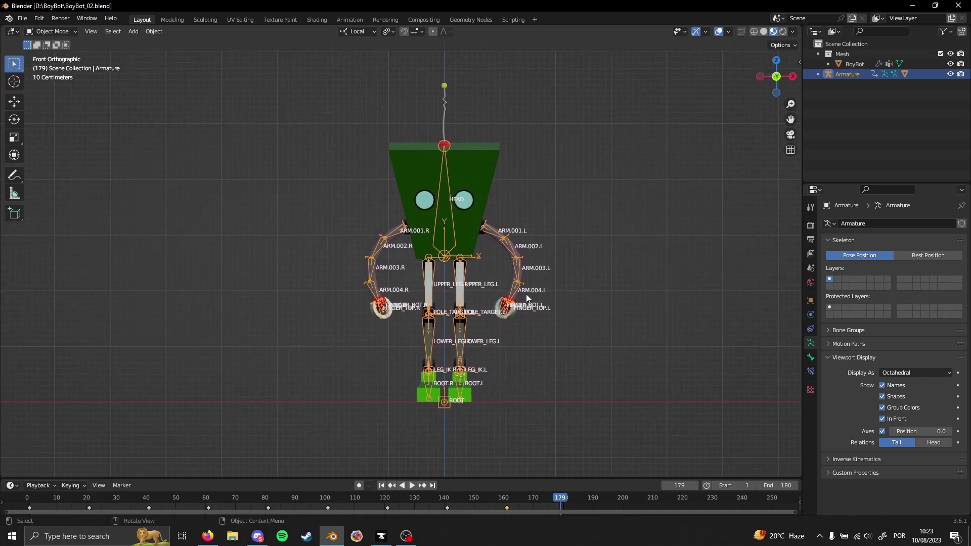
pyautogui.hotkey('shift', 'Left')
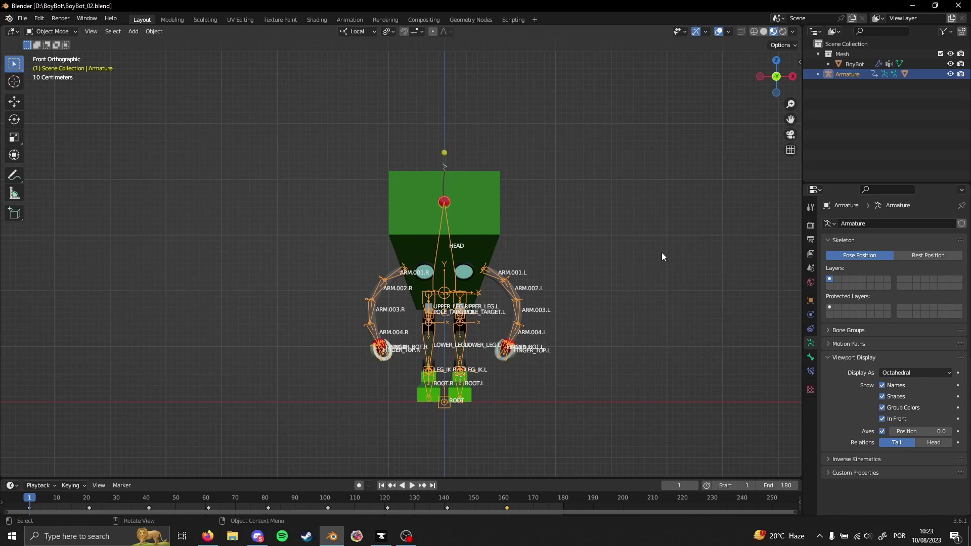
# - Add a camera to the robot scene
pyautogui.keyDown('shift'); pyautogui.moveTo(595, 272); pyautogui.dragTo(588, 241, button='middle'); pyautogui.keyUp('shift')
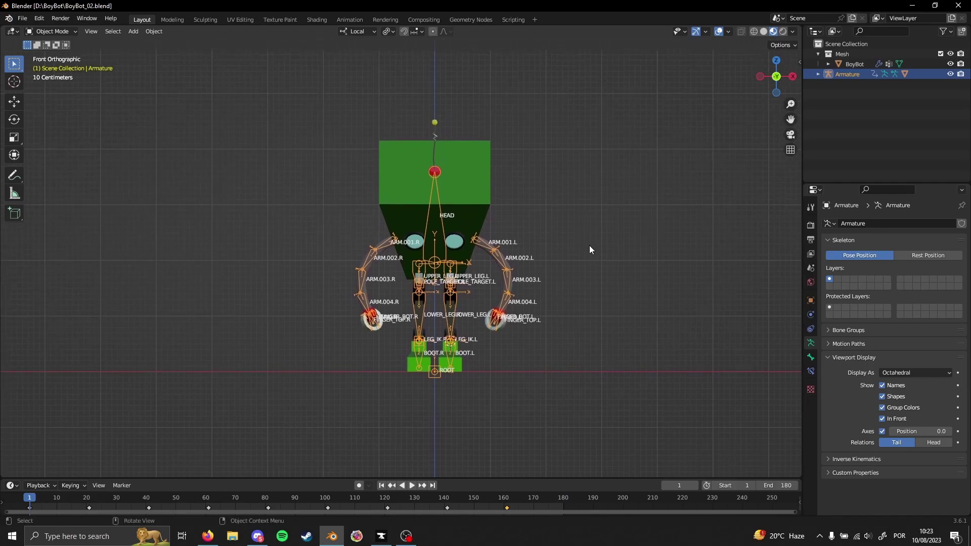
pyautogui.keyDown('shift'); pyautogui.moveTo(533, 202); pyautogui.dragTo(532, 220, button='middle'); pyautogui.keyUp('shift')
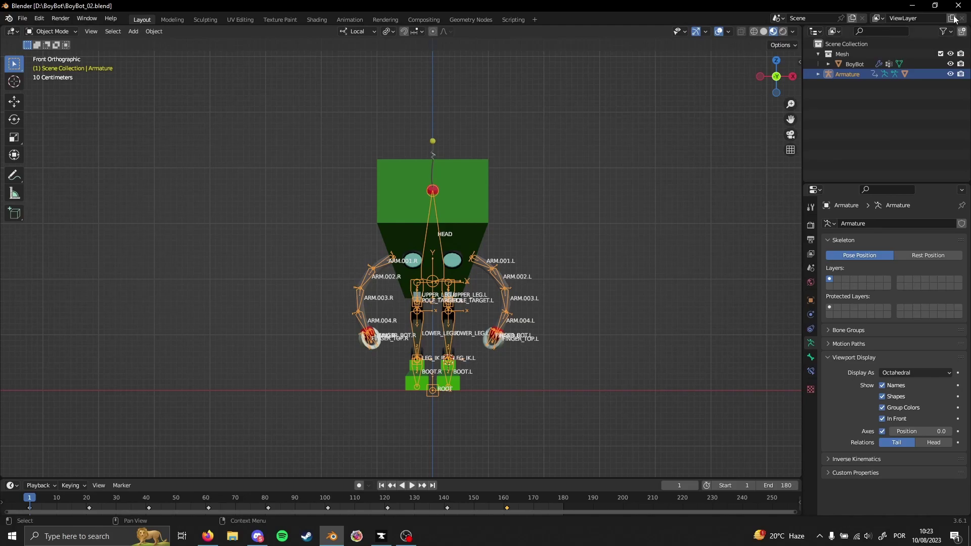
pyautogui.moveTo(495, 178); pyautogui.dragTo(520, 208, button='middle')
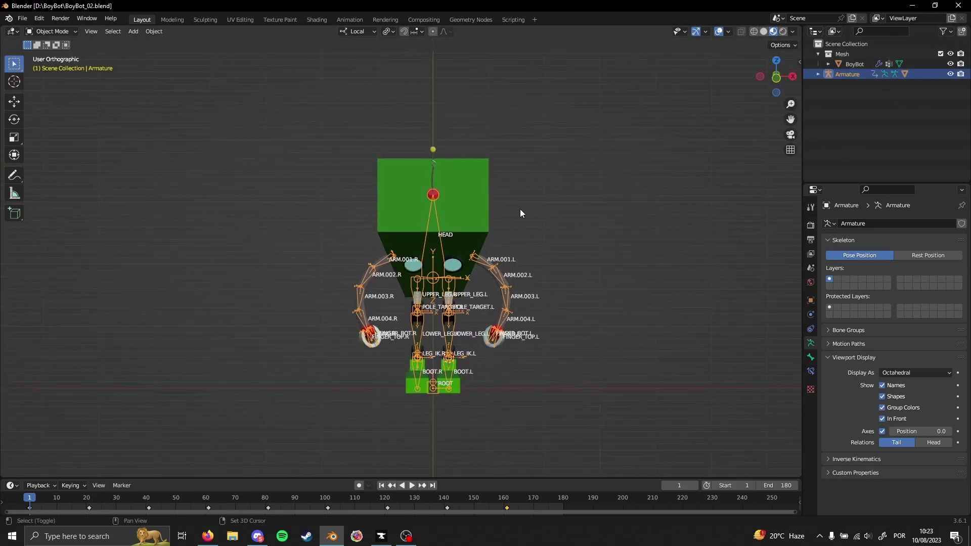
pyautogui.hotkey('shift', 'a')
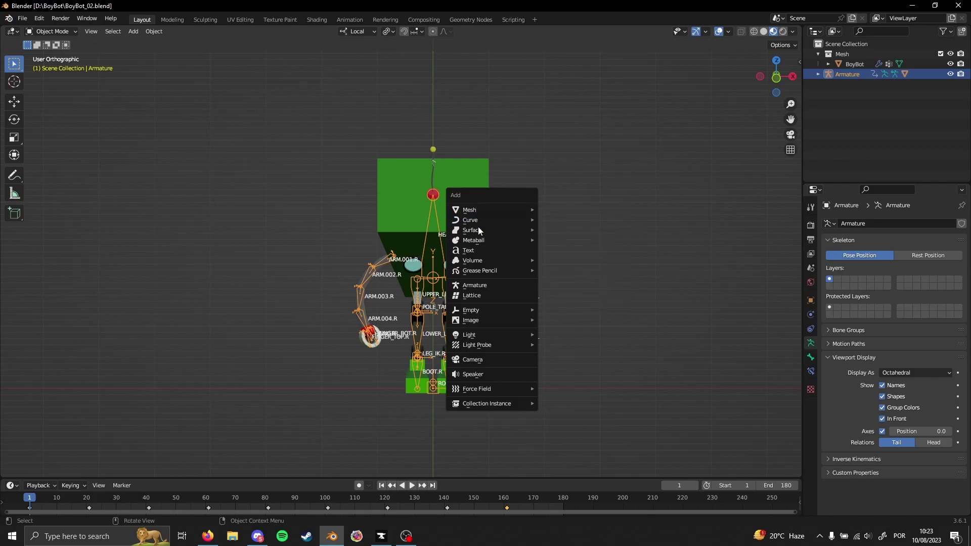
pyautogui.click(487, 360)
pyautogui.moveTo(530, 217); pyautogui.dragTo(460, 265, button='middle')
pyautogui.moveTo(565, 340); pyautogui.dragTo(625, 299, button='middle')
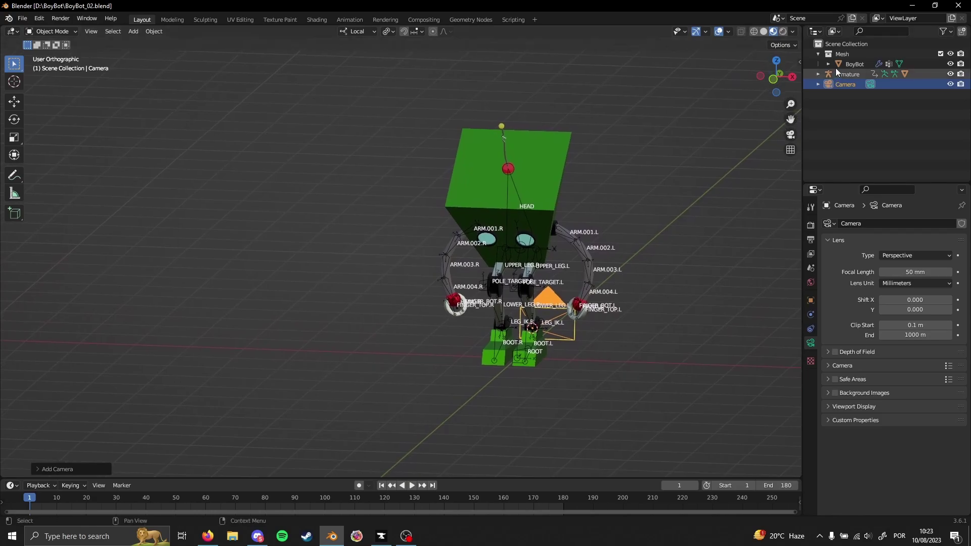
# - Check the view through the new camera, then return to the regular scene view
pyautogui.click(791, 134)
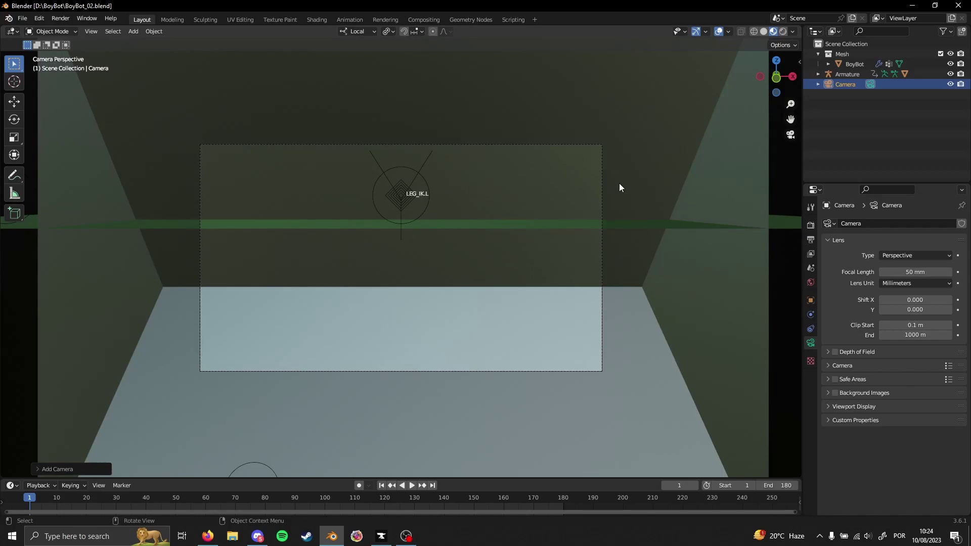
pyautogui.click(793, 137)
pyautogui.keyDown('shift'); pyautogui.moveTo(615, 246); pyautogui.dragTo(576, 268, button='middle'); pyautogui.keyUp('shift')
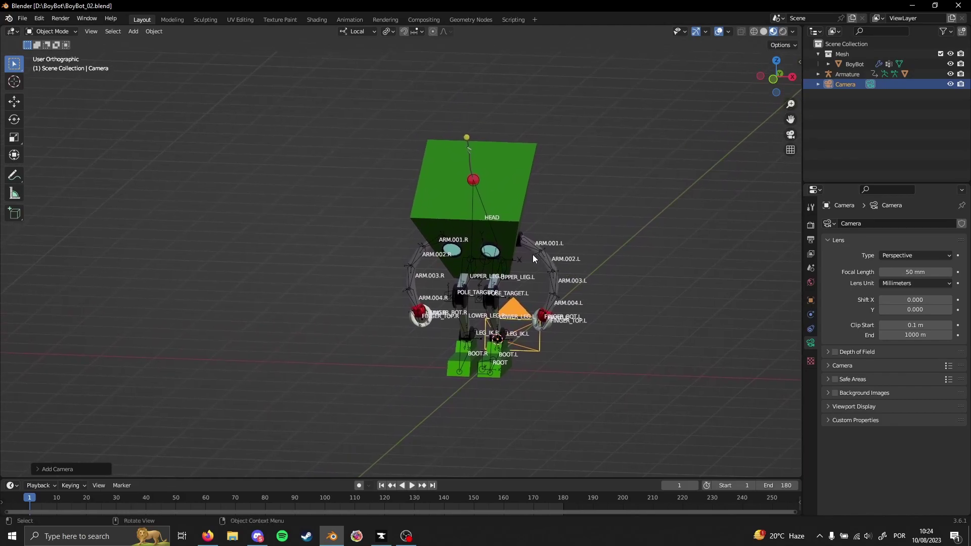
pyautogui.moveTo(524, 239); pyautogui.dragTo(540, 239, button='middle')
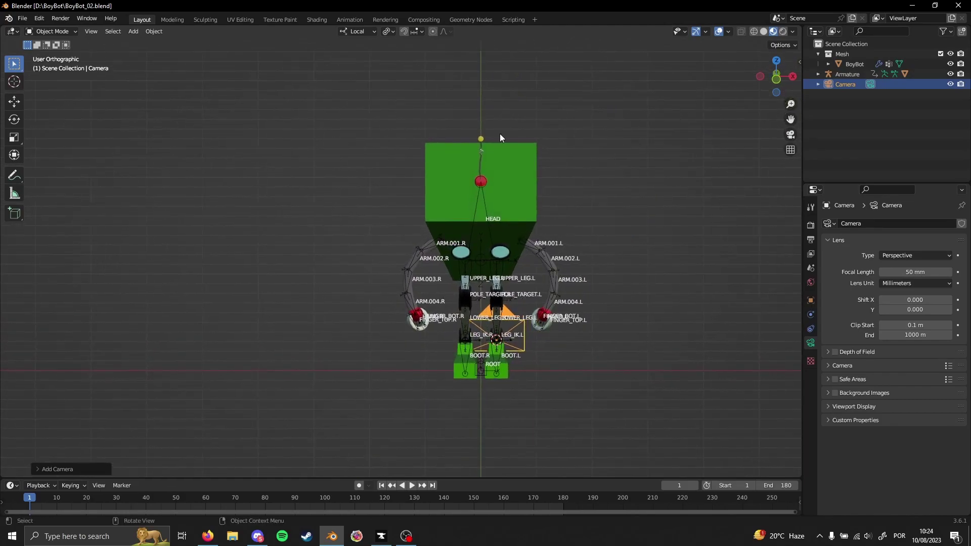
pyautogui.keyDown('shift'); pyautogui.moveTo(465, 204); pyautogui.dragTo(446, 202, button='middle'); pyautogui.keyUp('shift')
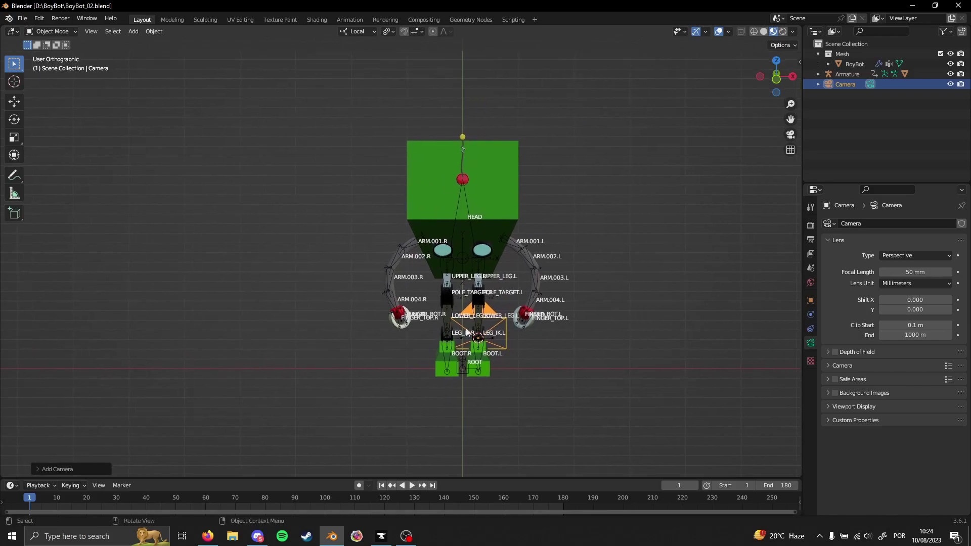
# - Split the 3D viewport into two side-by-side views and show the camera's view in the narrower one
pyautogui.moveTo(496, 309)
pyautogui.mouseDown(button='middle')
pyautogui.moveTo(487, 301)
pyautogui.moveTo(529, 306)
pyautogui.moveTo(487, 309)
pyautogui.mouseUp(button='middle')
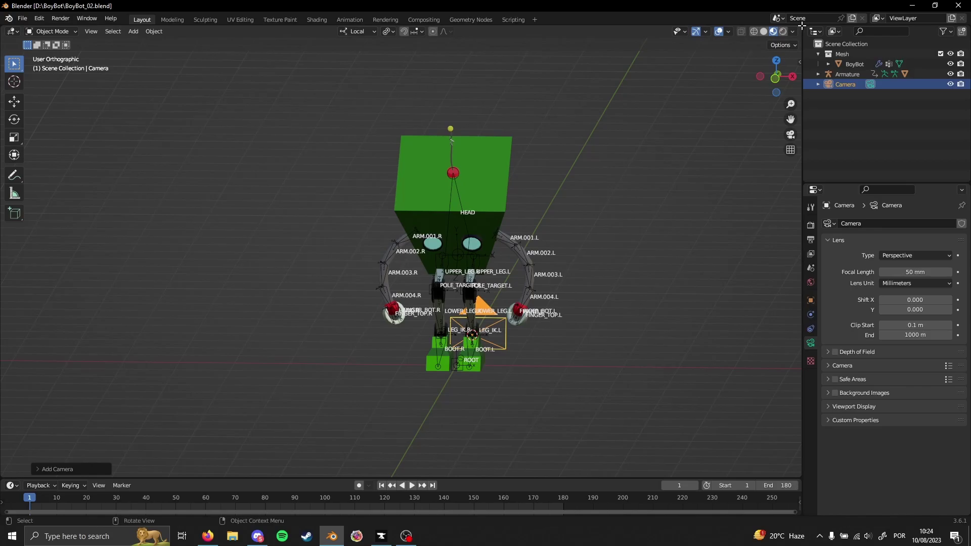
pyautogui.moveTo(802, 25); pyautogui.dragTo(319, 43)
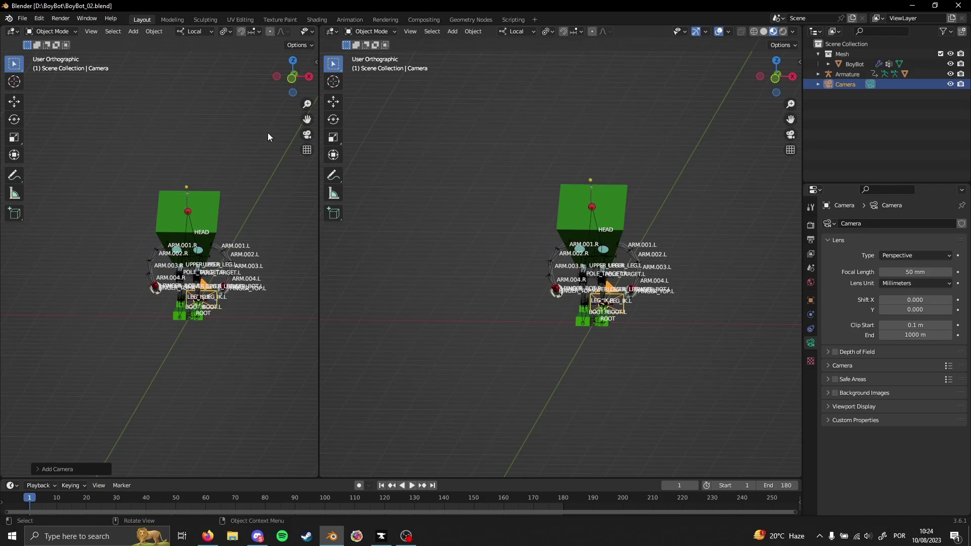
pyautogui.click(307, 135)
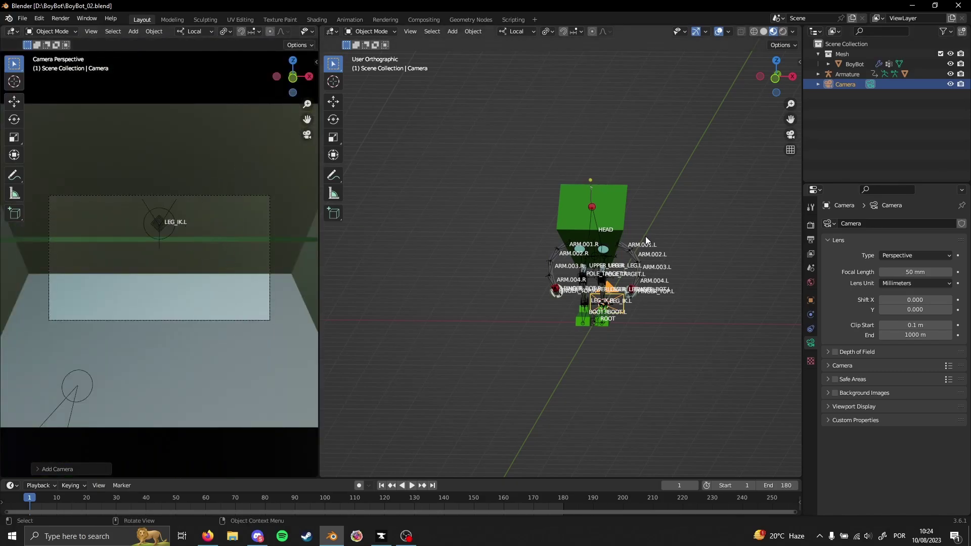
# - Set the Screencast Keys display origin to the wider 3D viewport
pyautogui.press('n')
pyautogui.click(796, 141)
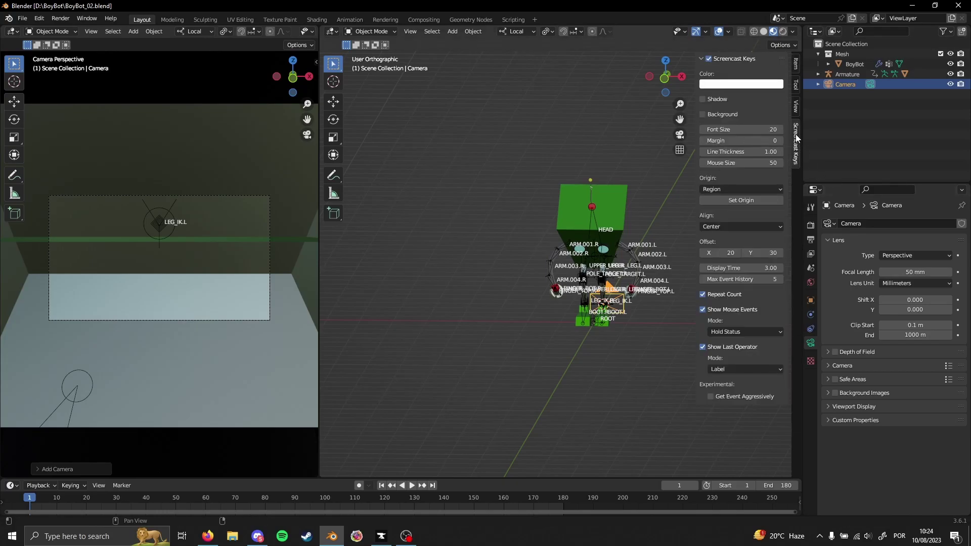
pyautogui.click(751, 202)
pyautogui.click(484, 354)
pyautogui.press('n')
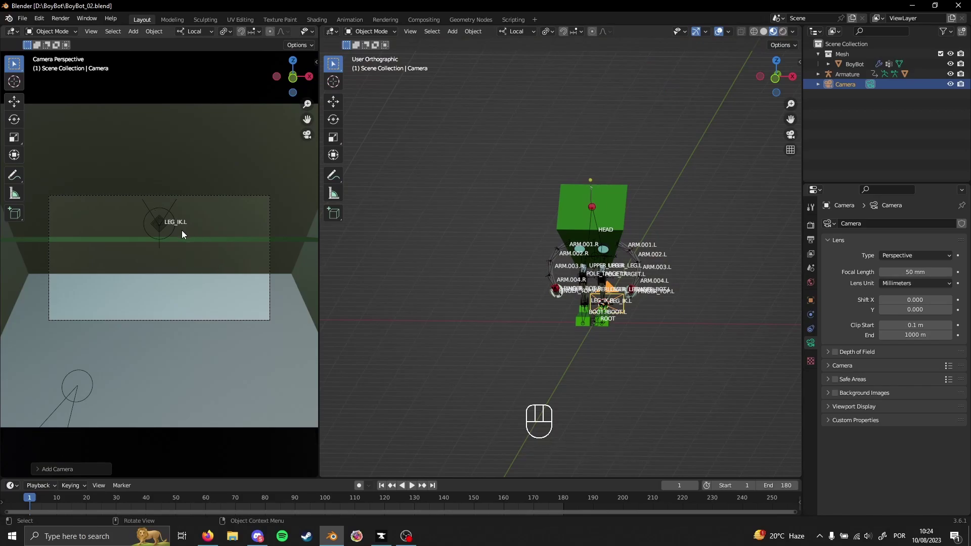
# - Fit the camera frame to the narrower viewport and hide that viewport's toolbar and overlays
pyautogui.press('Home')
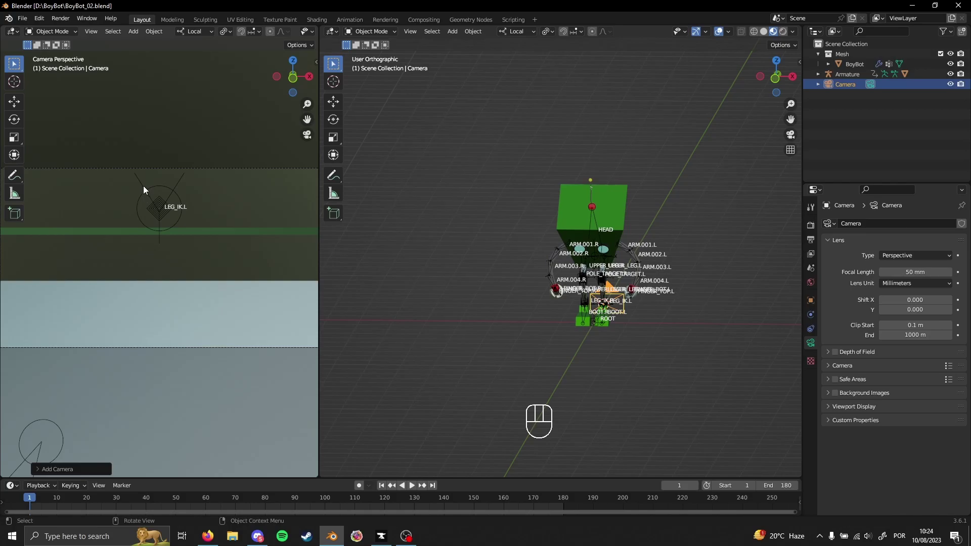
pyautogui.press('t')
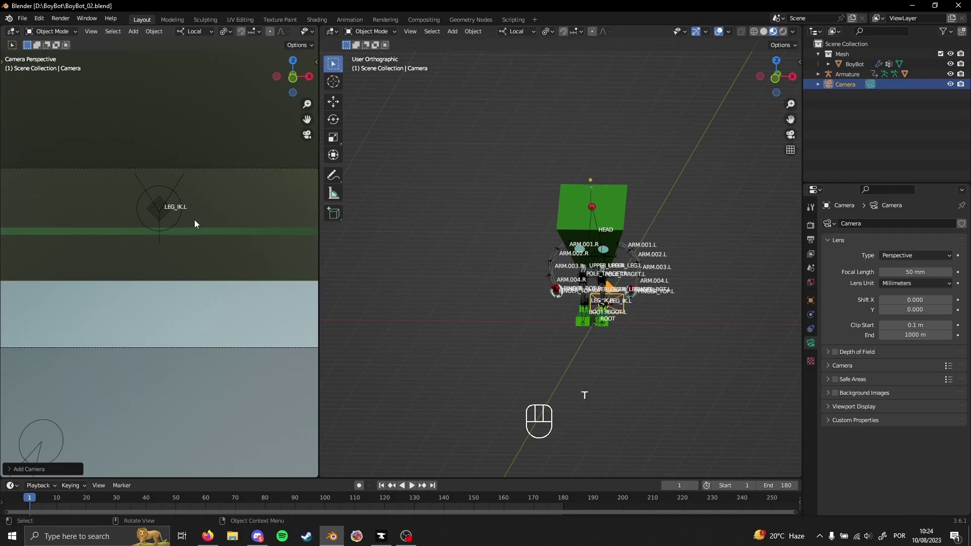
pyautogui.press('z')
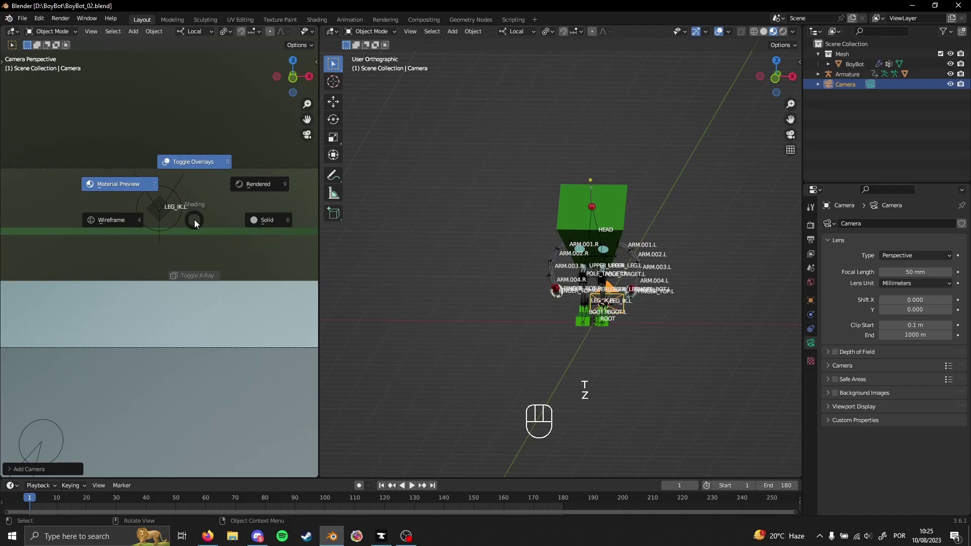
pyautogui.click(192, 165)
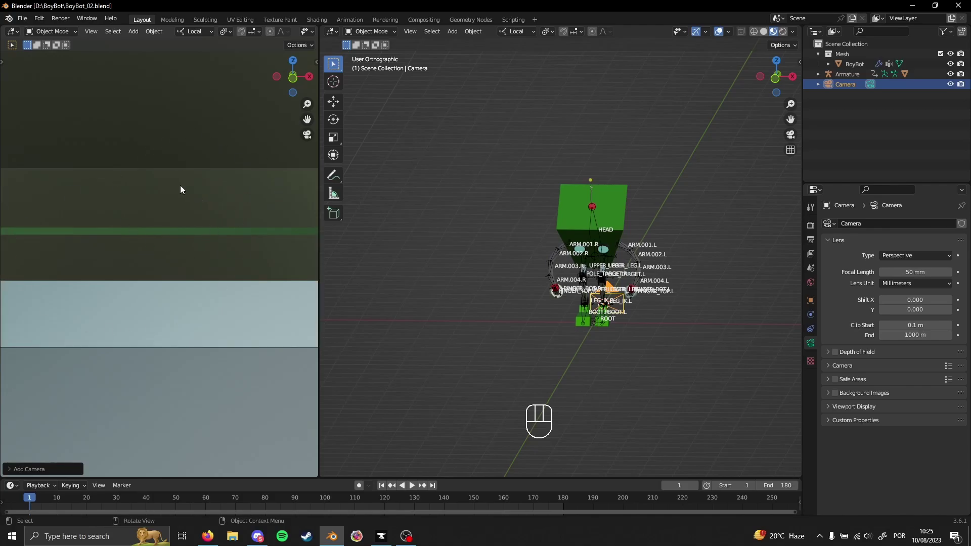
# - Align the camera to a three-quarter front view of the robot seen from slightly above
pyautogui.moveTo(644, 302)
pyautogui.mouseDown(button='middle')
pyautogui.moveTo(578, 299)
pyautogui.moveTo(670, 300)
pyautogui.moveTo(657, 304)
pyautogui.mouseUp(button='middle')
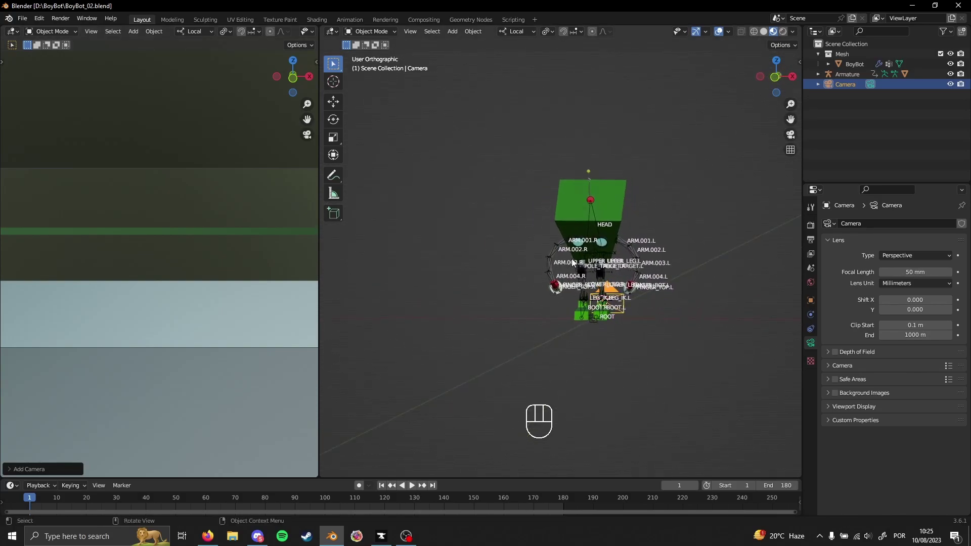
pyautogui.moveTo(585, 266); pyautogui.dragTo(605, 304, button='middle')
pyautogui.scroll(2, 587, 248)
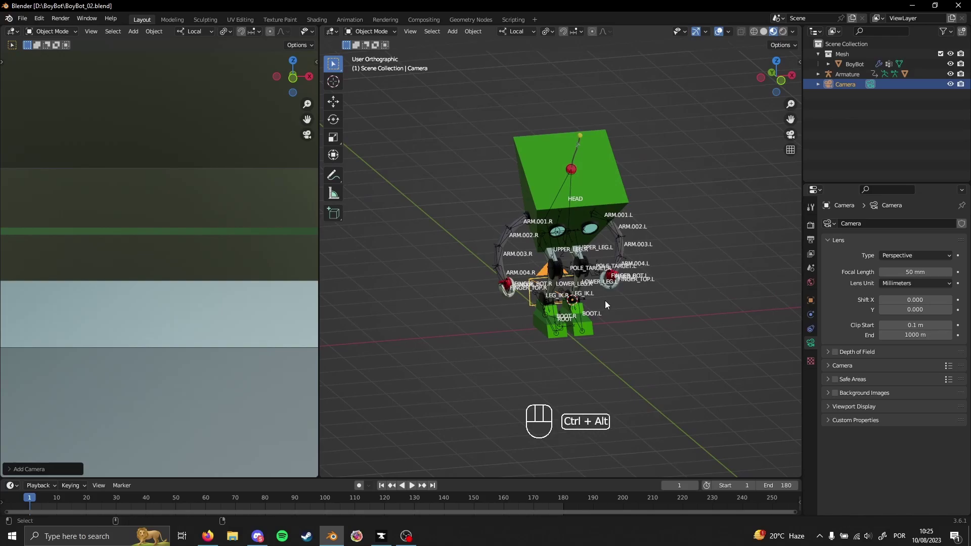
pyautogui.press('ctrl+alt+KP_0')
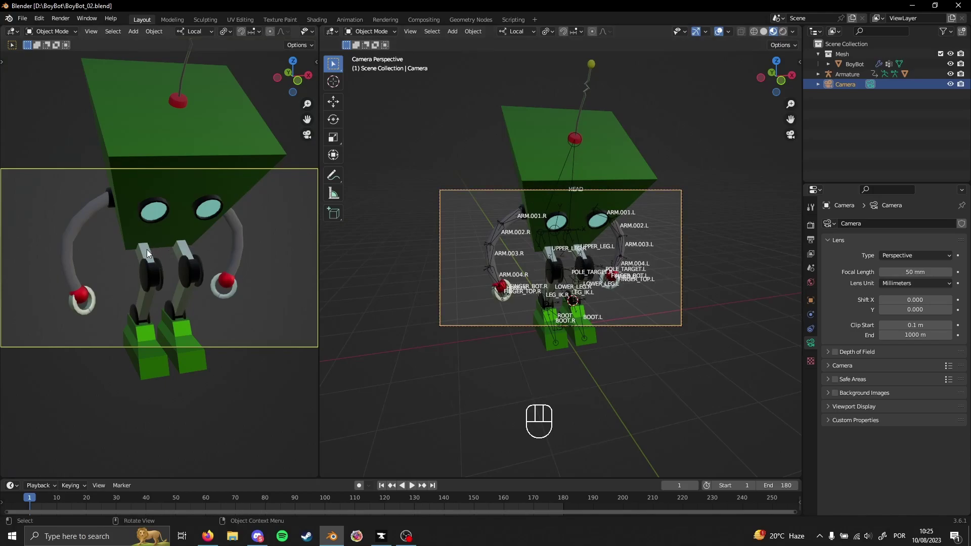
# - Move the camera about 3.3 m horizontally away from the robot in a top view
pyautogui.moveTo(677, 256); pyautogui.dragTo(477, 312, button='middle')
pyautogui.keyDown('shift'); pyautogui.moveTo(548, 278); pyautogui.dragTo(735, 298, button='middle'); pyautogui.keyUp('shift')
pyautogui.scroll(-4, 531, 229)
pyautogui.keyDown('shift'); pyautogui.moveTo(602, 279); pyautogui.dragTo(646, 311, button='middle'); pyautogui.keyUp('shift')
pyautogui.press('g')
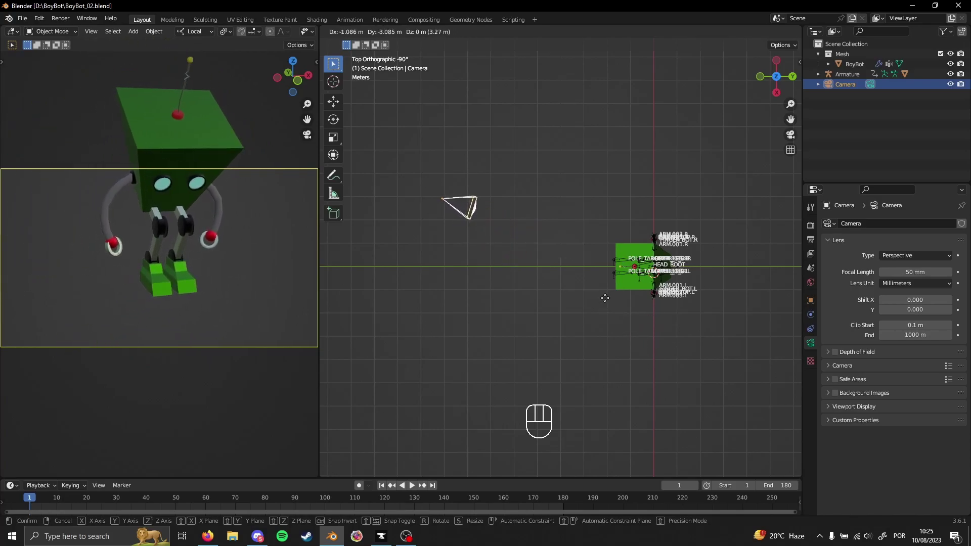
pyautogui.click(605, 302)
pyautogui.moveTo(629, 338); pyautogui.dragTo(591, 348, button='middle')
pyautogui.press('g')
pyautogui.press('z')
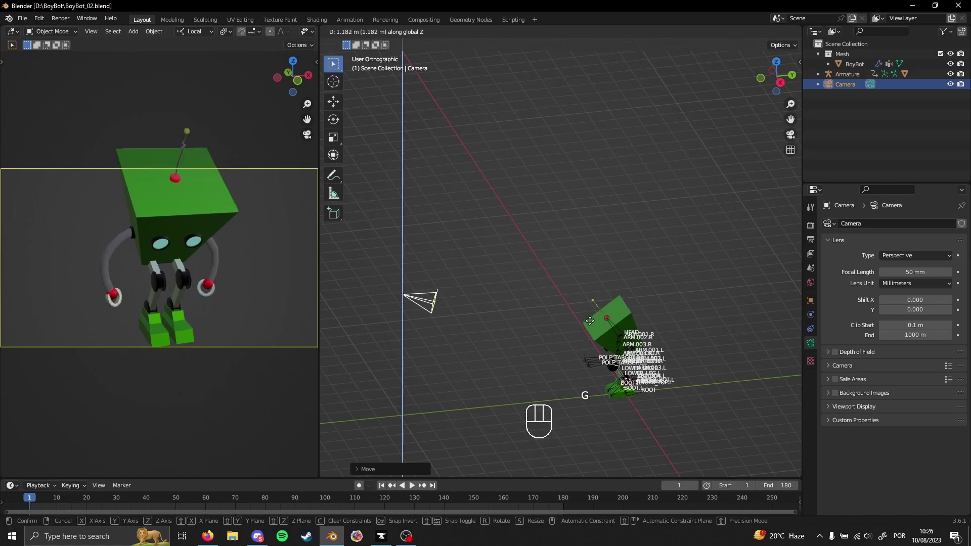
pyautogui.click(590, 324)
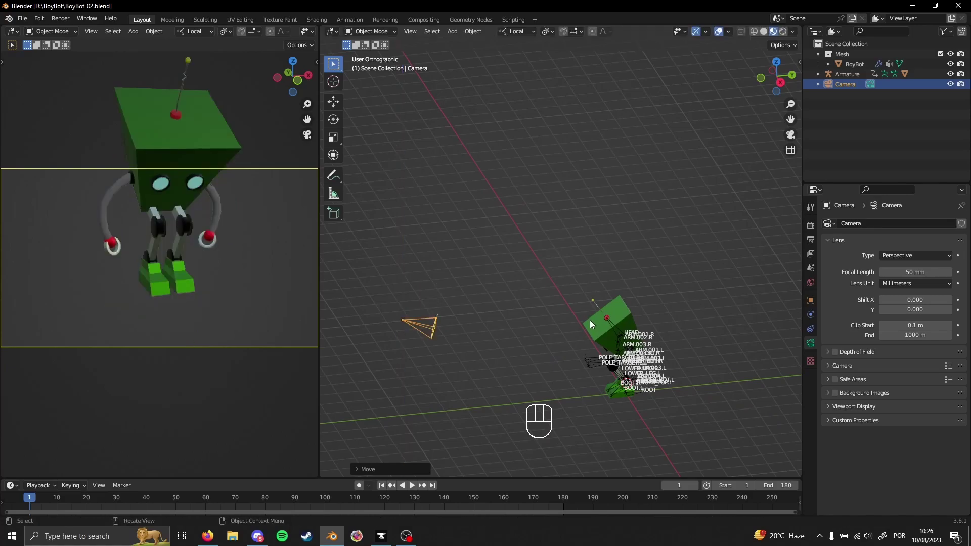
# - Set the transform orientation to Global and raise the camera along Z until the robot's feet reach the frame's lower edge
pyautogui.click(516, 31)
pyautogui.click(495, 63)
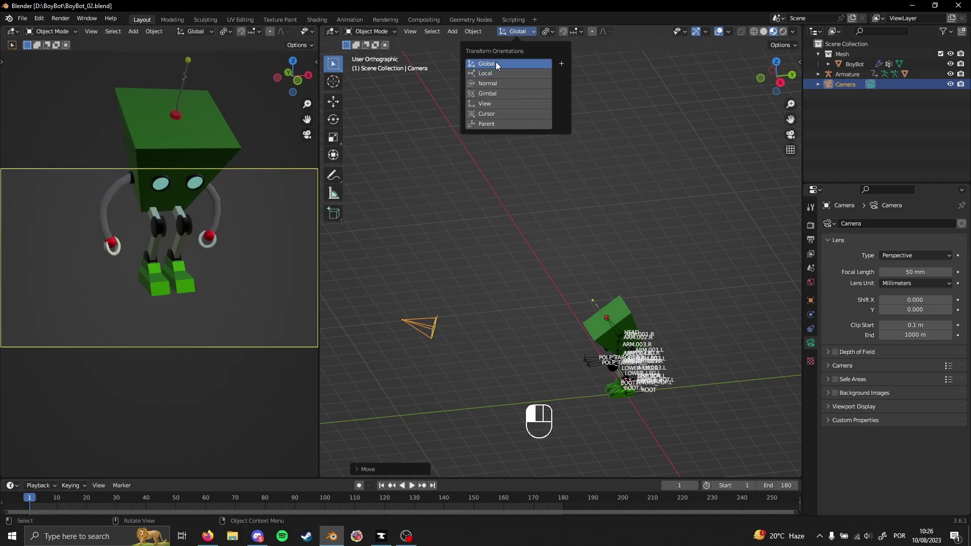
pyautogui.keyDown('shift'); pyautogui.moveTo(537, 344); pyautogui.dragTo(565, 321, button='middle'); pyautogui.keyUp('shift')
pyautogui.scroll(-2, 558, 282)
pyautogui.press('g')
pyautogui.press('z')
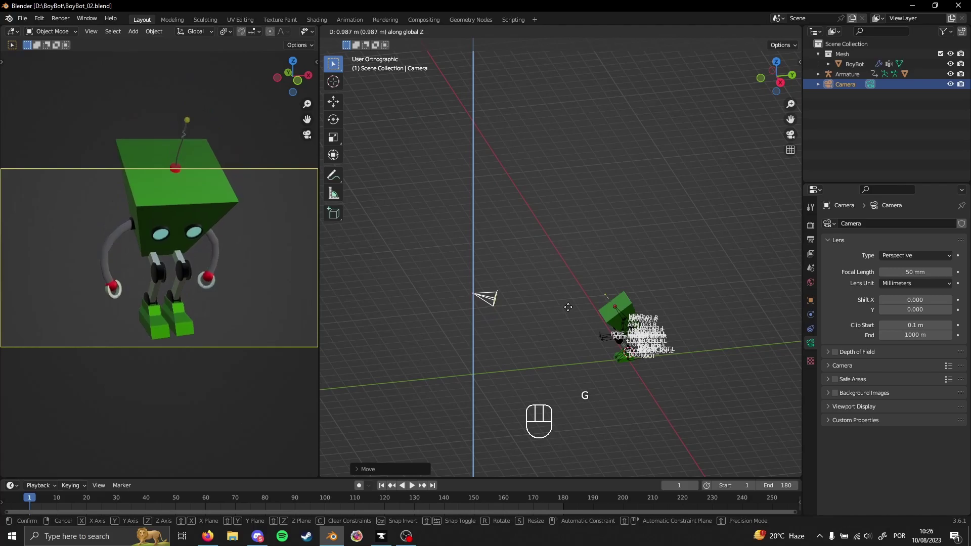
pyautogui.click(568, 307)
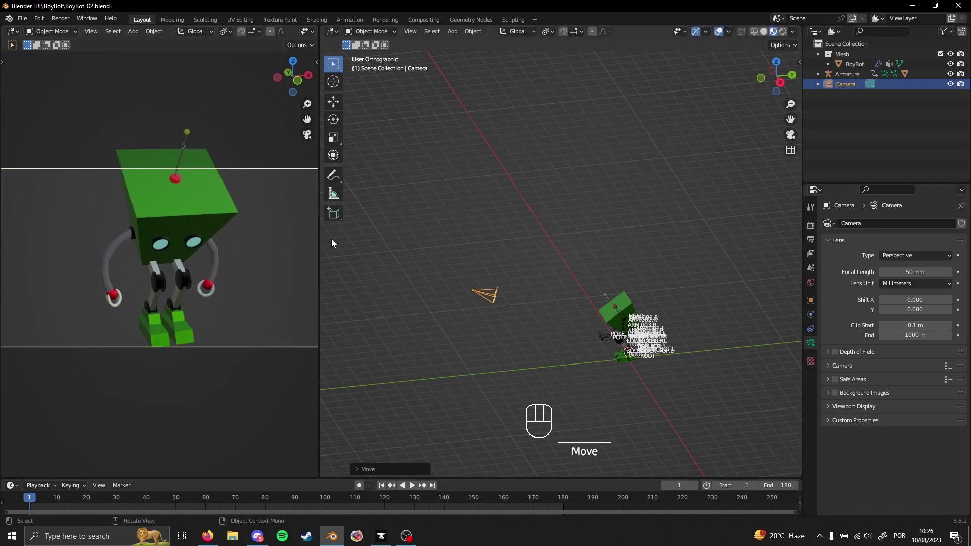
# - Move the camera farther back from the robot horizontally in a top view to widen the shot
pyautogui.scroll(-1, 530, 305)
pyautogui.keyDown('shift'); pyautogui.moveTo(573, 318); pyautogui.dragTo(578, 349, button='middle'); pyautogui.keyUp('shift')
pyautogui.moveTo(580, 348); pyautogui.dragTo(578, 381, button='middle')
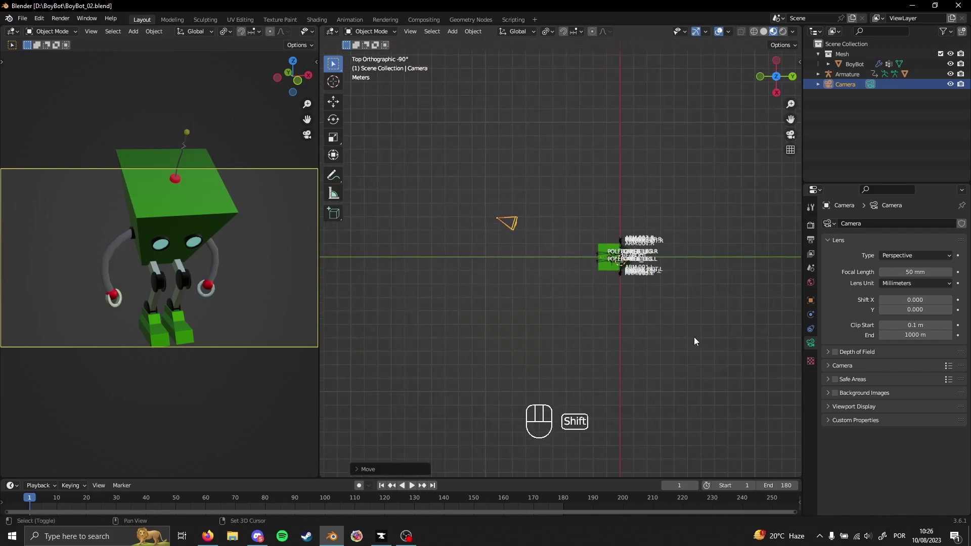
pyautogui.press('g')
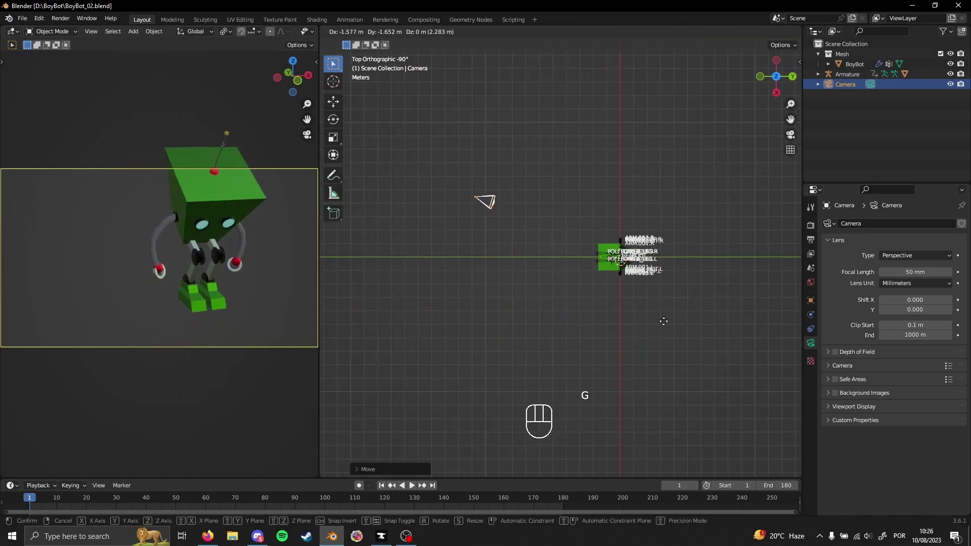
pyautogui.click(658, 340)
# - Raise the camera about 0.85 m along the global Z axis so the whole robot fits the frame
pyautogui.moveTo(687, 343); pyautogui.dragTo(699, 262, button='middle')
pyautogui.press('g')
pyautogui.press('z')
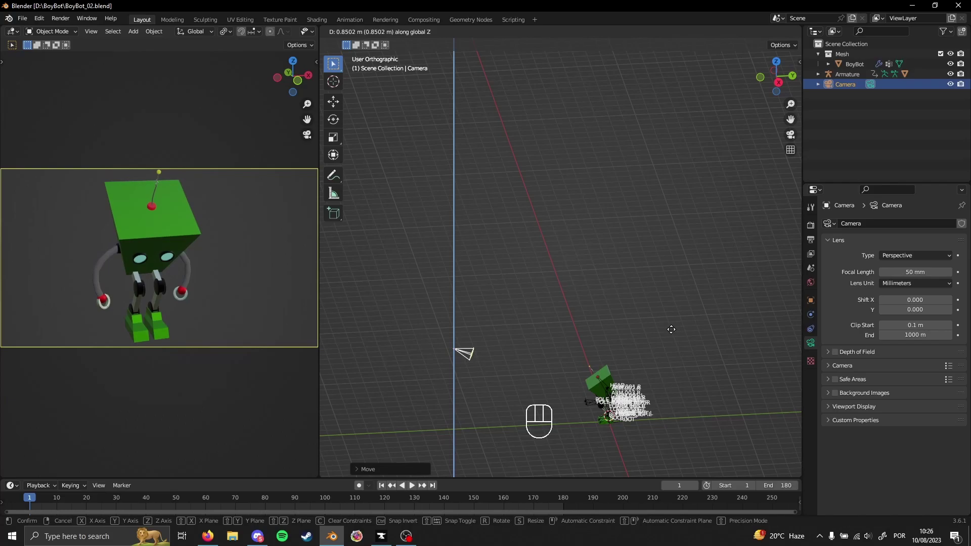
pyautogui.click(671, 329)
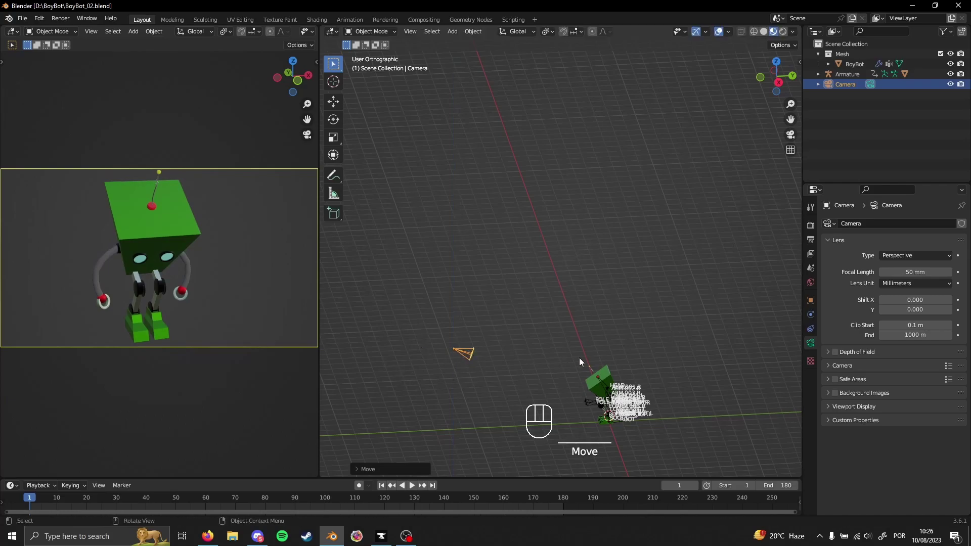
# - Reposition the camera with Walk Navigation, backing it away and raising it so the whole robot appears smaller within the frame
pyautogui.moveTo(562, 370); pyautogui.dragTo(656, 358, button='middle')
pyautogui.keyDown('shift'); pyautogui.moveTo(506, 356); pyautogui.dragTo(547, 261, button='middle'); pyautogui.keyUp('shift')
pyautogui.scroll(1, 530, 327)
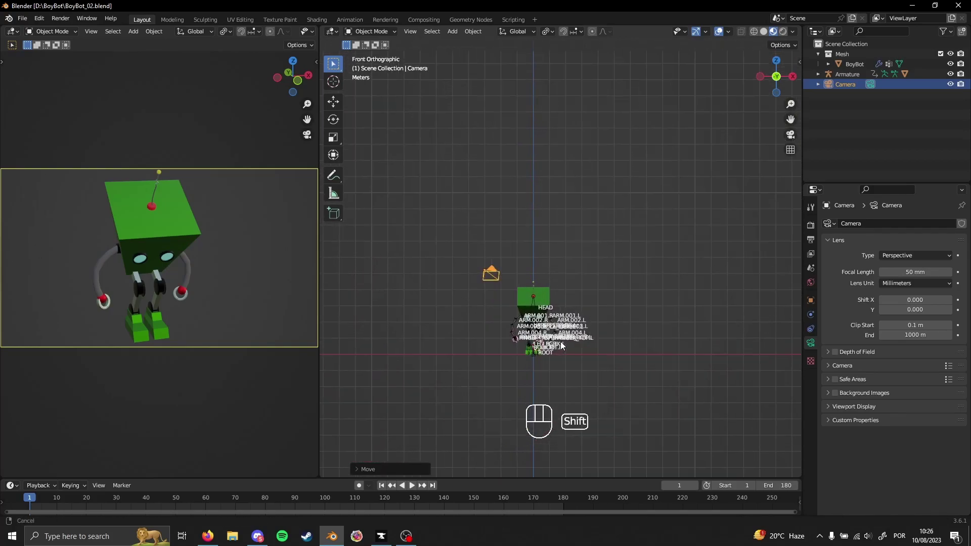
pyautogui.keyDown('shift'); pyautogui.moveTo(531, 327); pyautogui.dragTo(547, 319, button='middle'); pyautogui.keyUp('shift')
pyautogui.scroll(1, 547, 321)
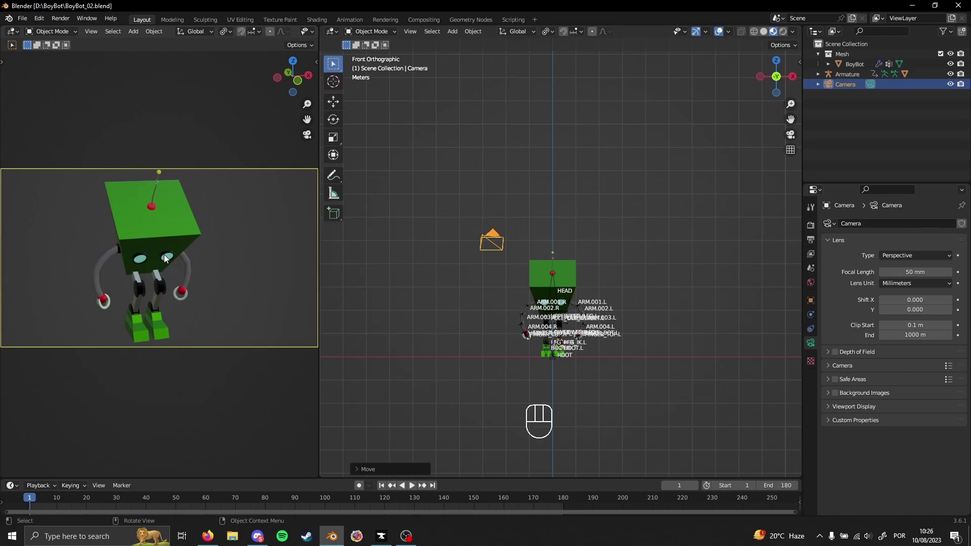
pyautogui.press('shift')
pyautogui.hotkey('shift', '`')
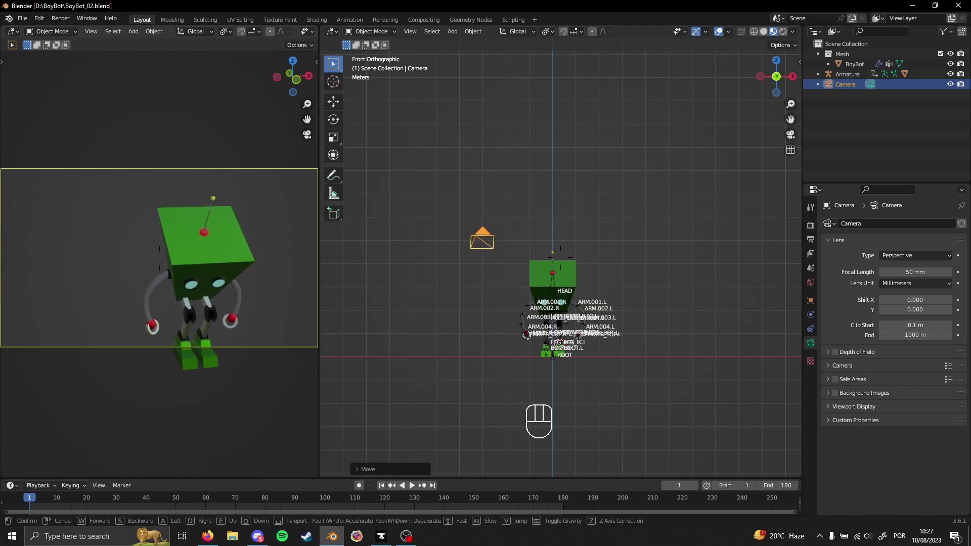
pyautogui.press('e')
pyautogui.press('q')
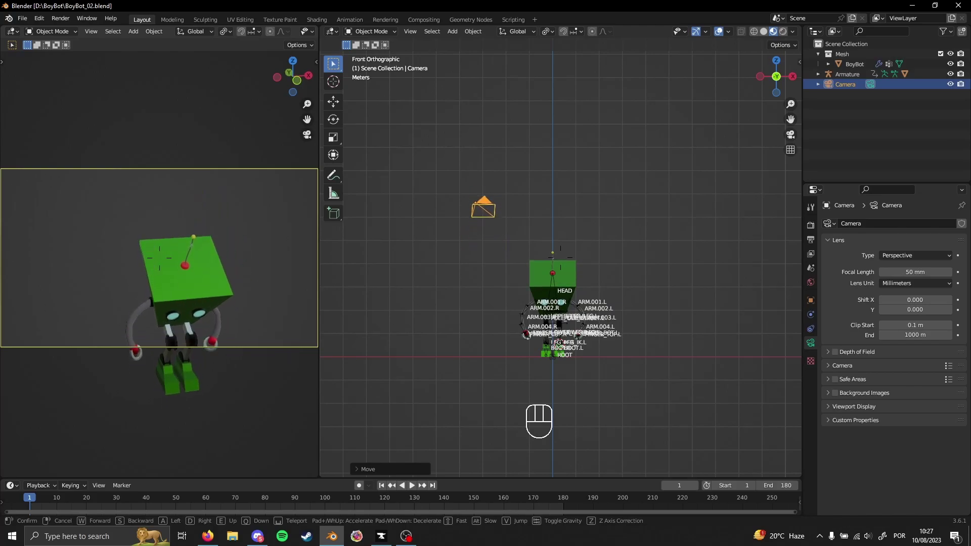
pyautogui.press('s')
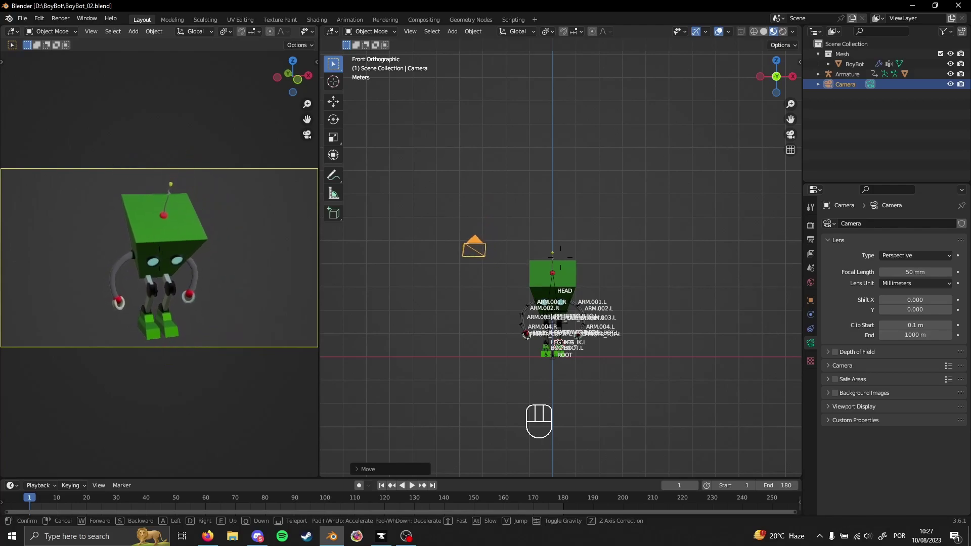
pyautogui.press('w')
pyautogui.press('s')
pyautogui.press('a')
pyautogui.press('a')
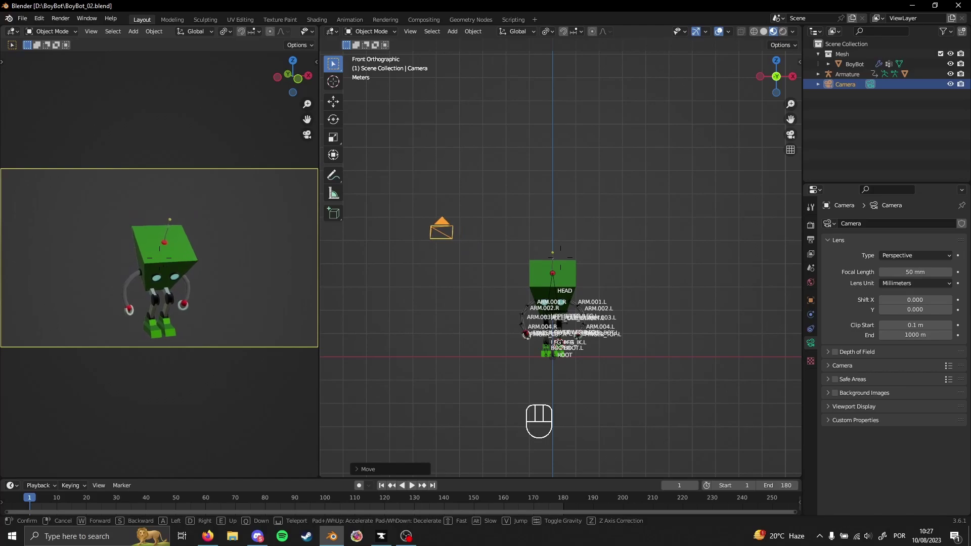
pyautogui.click(164, 254)
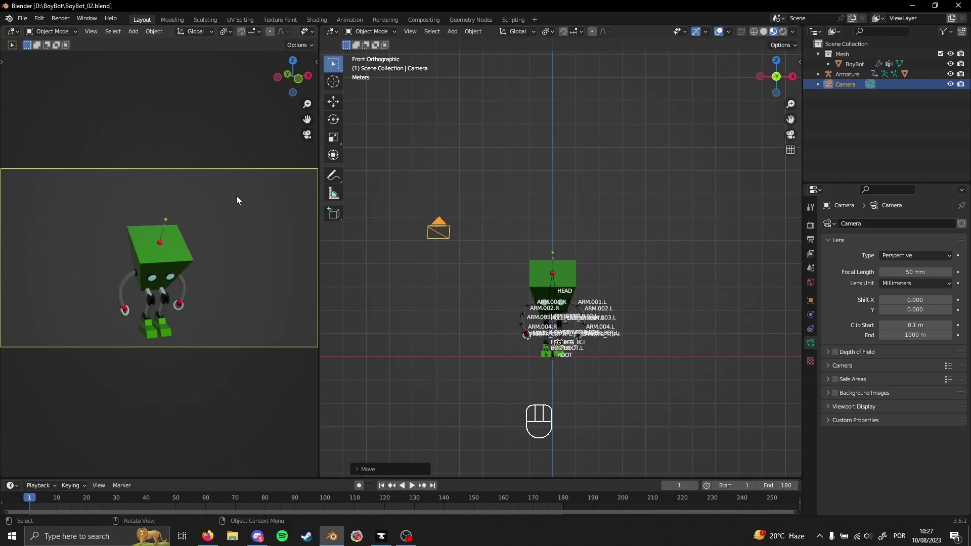
# - Set the render output resolution to a vertical format of 1080 px in X and 1920 px in Y
pyautogui.click(811, 240)
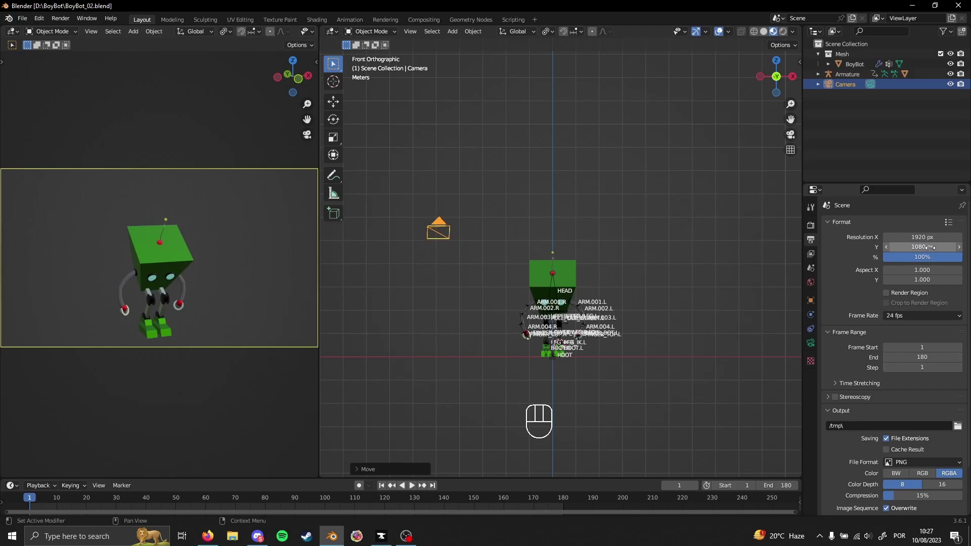
pyautogui.click(914, 237)
pyautogui.write('1080')
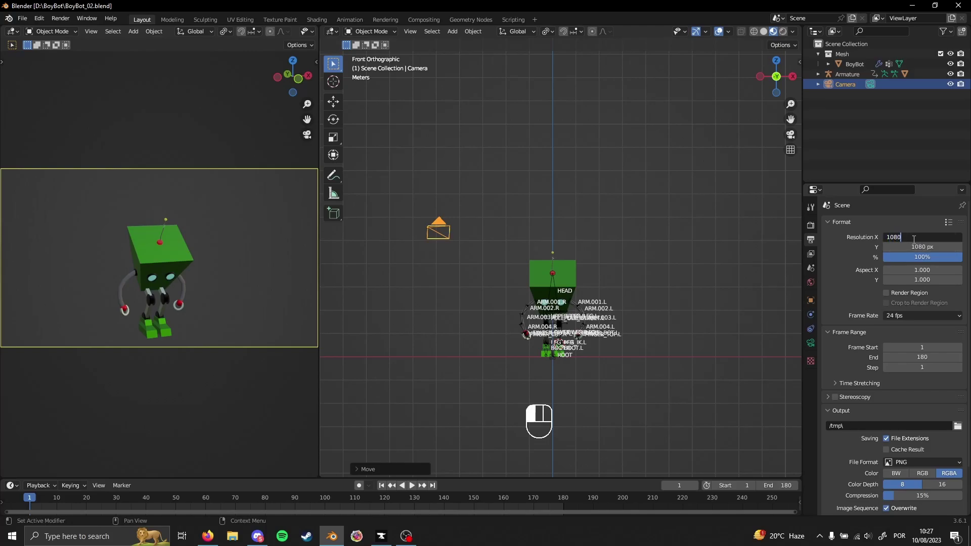
pyautogui.press('Tab')
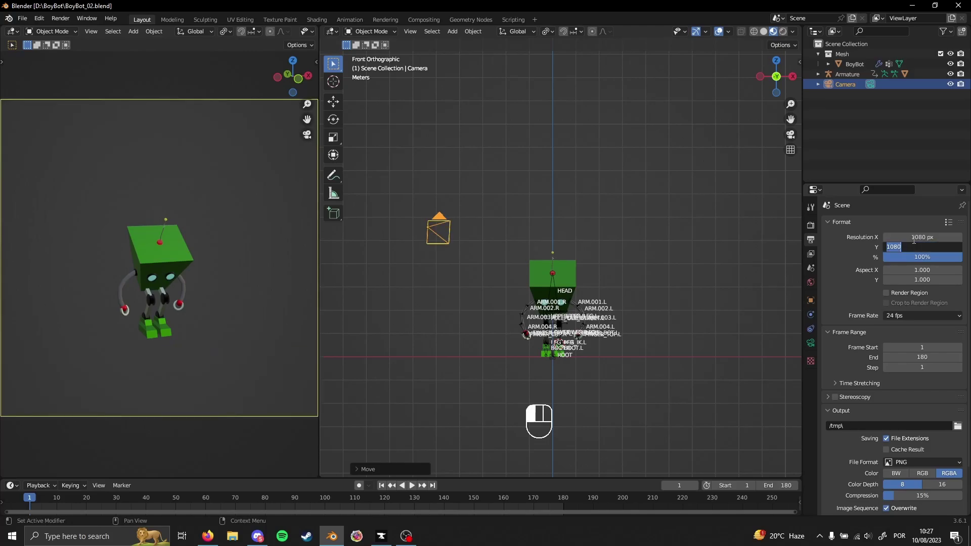
pyautogui.write('1920')
pyautogui.press('Return')
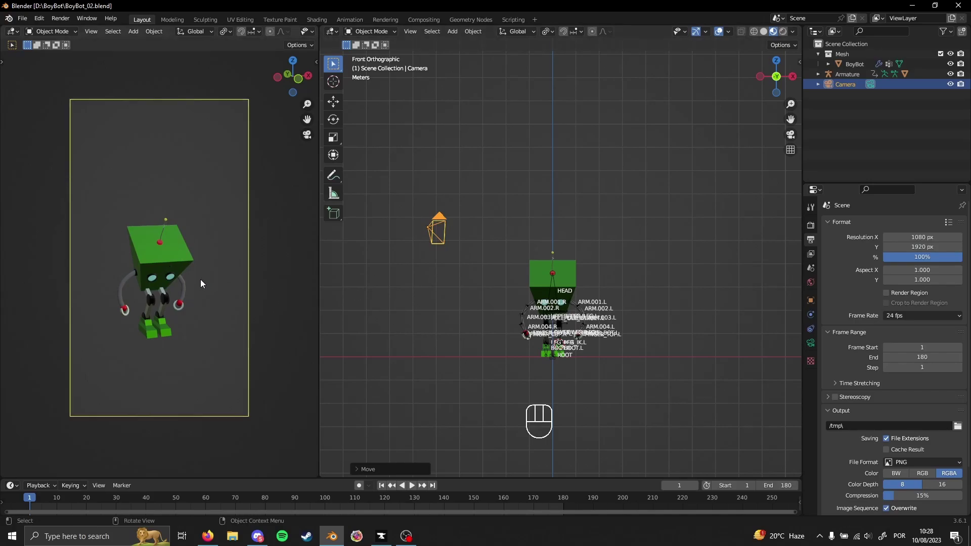
# - Use Walk Navigation to bring the camera closer so the robot fills more of the vertical frame
pyautogui.press('Home')
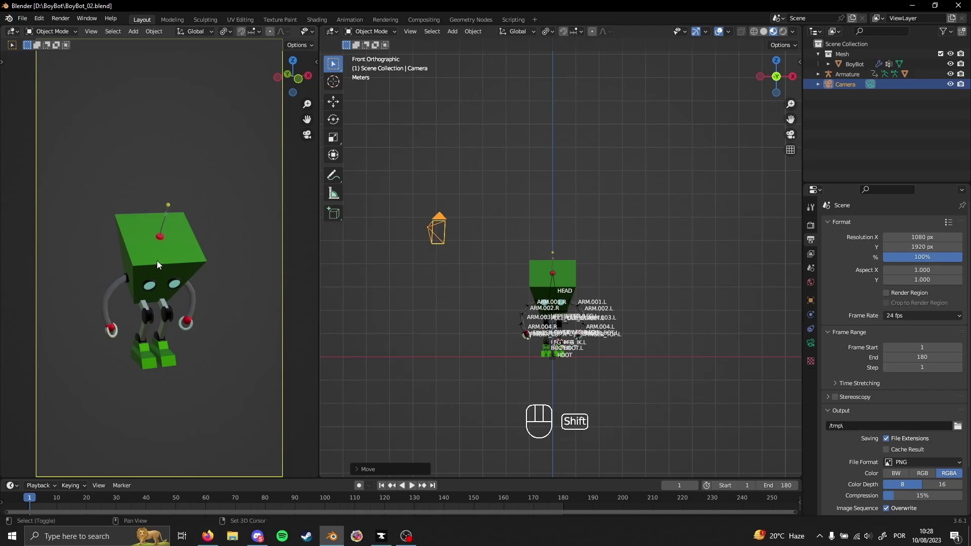
pyautogui.hotkey('shift', '`')
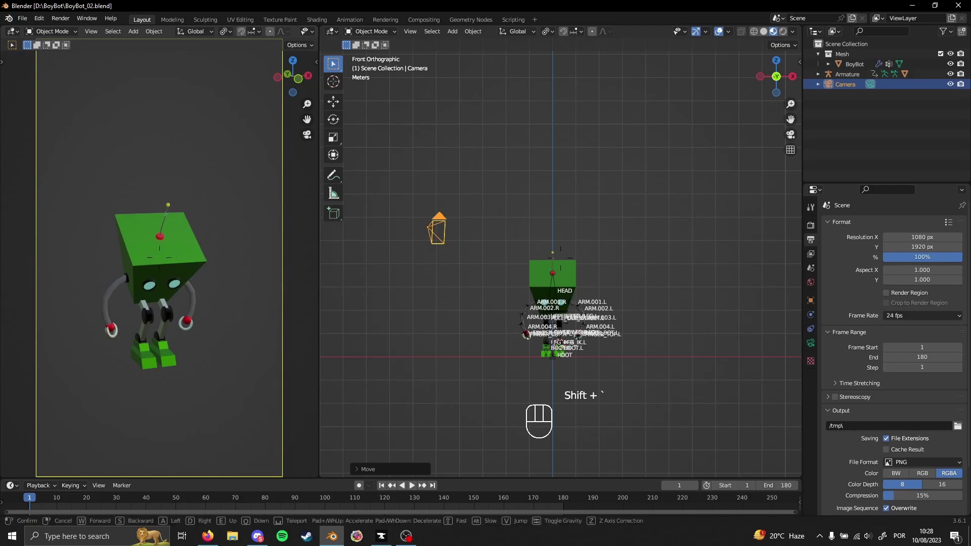
pyautogui.press('s')
pyautogui.press('w')
pyautogui.click(175, 213)
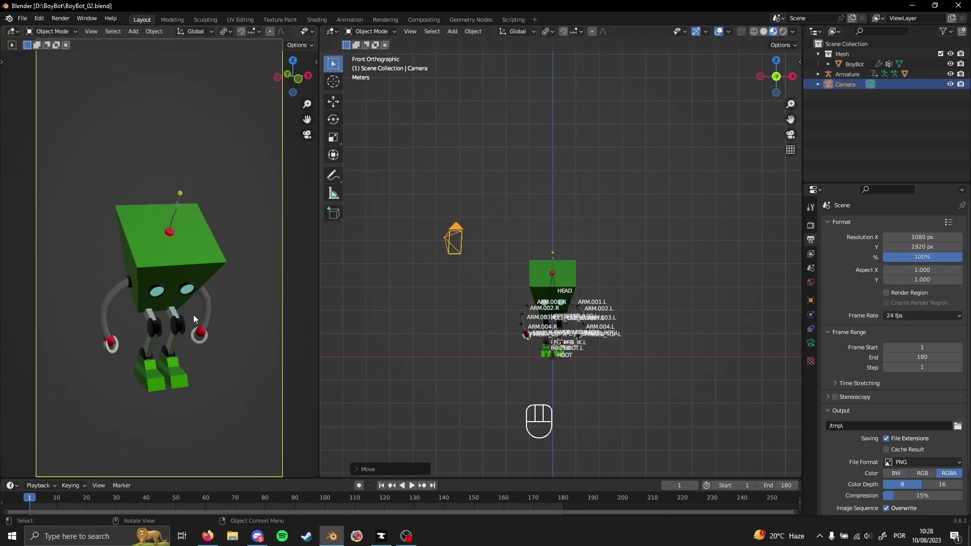
# - Play and scrub the animation to frame 169 to check the robot's framing, and return to frame 1
pyautogui.press('space')
pyautogui.moveTo(50, 498); pyautogui.dragTo(529, 508)
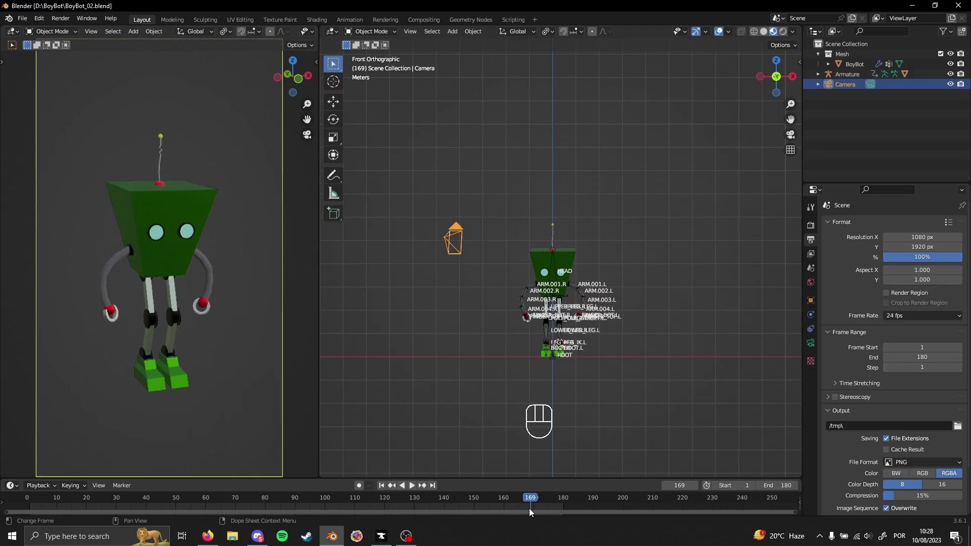
pyautogui.hotkey('shift', 'Left')
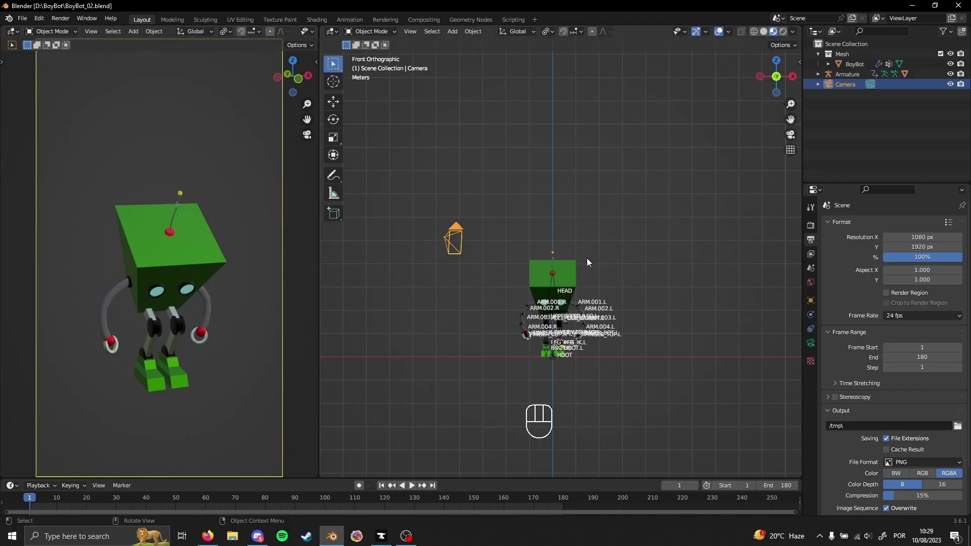
# - Snap the 3D cursor to the world origin and add a mesh plane under the robot's feet
pyautogui.moveTo(568, 263); pyautogui.dragTo(603, 290, button='middle')
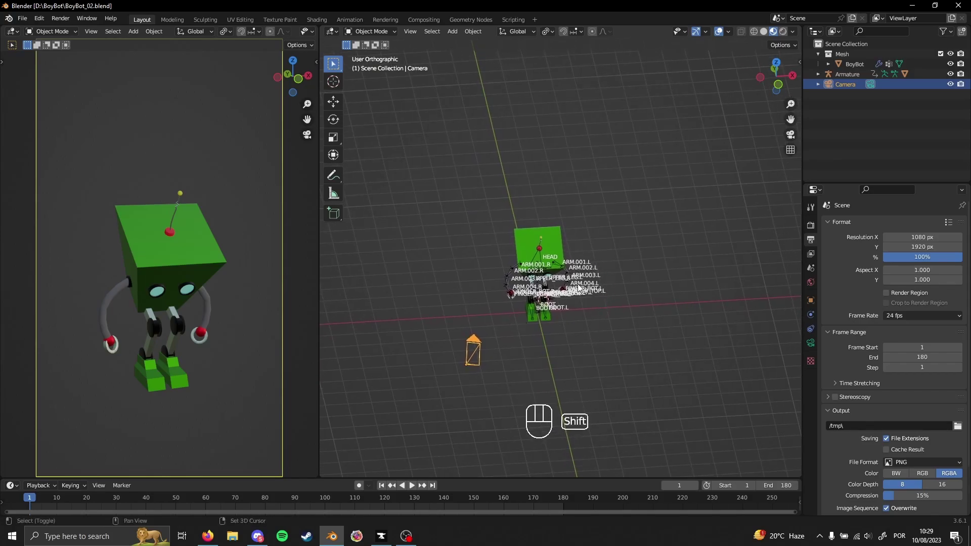
pyautogui.hotkey('shift', 's')
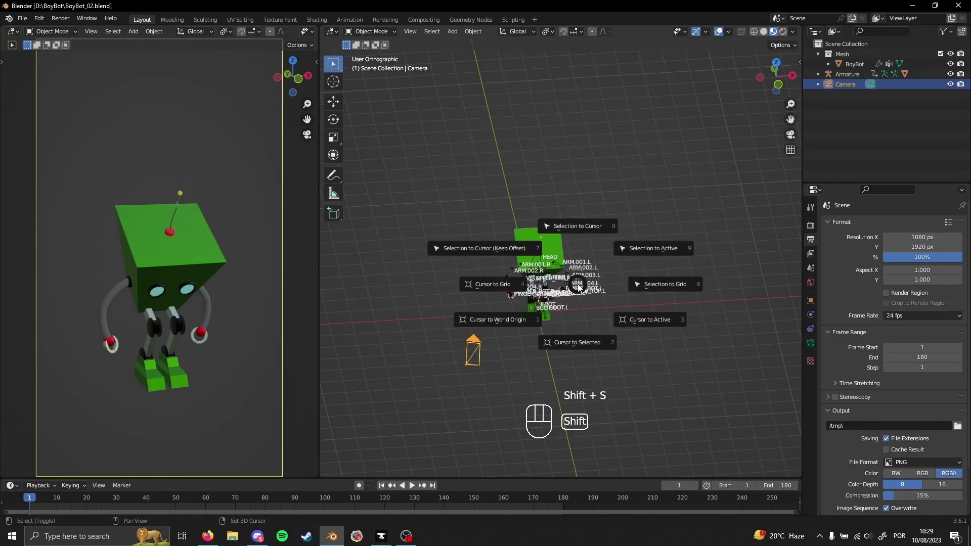
pyautogui.click(504, 324)
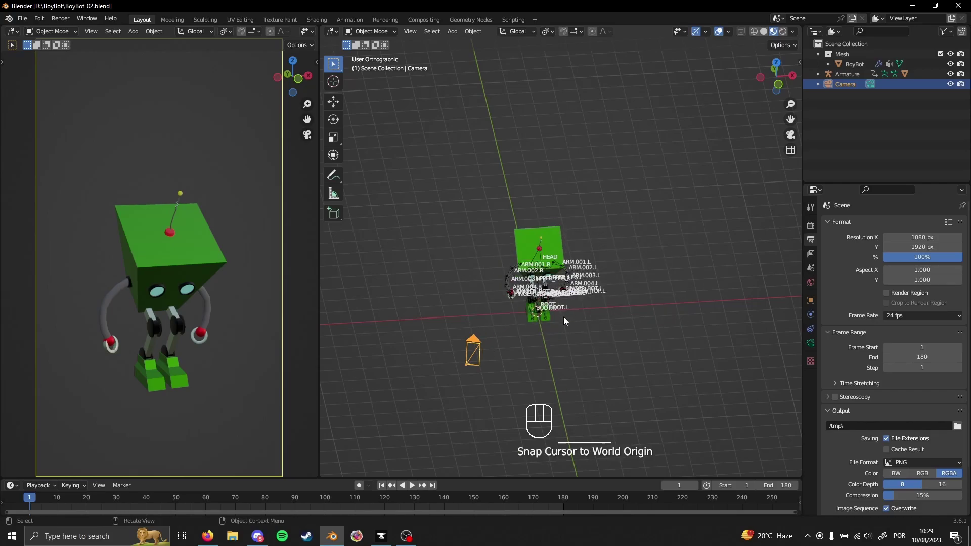
pyautogui.keyDown('shift'); pyautogui.moveTo(565, 321); pyautogui.dragTo(566, 291, button='middle'); pyautogui.keyUp('shift')
pyautogui.hotkey('shift', 'a')
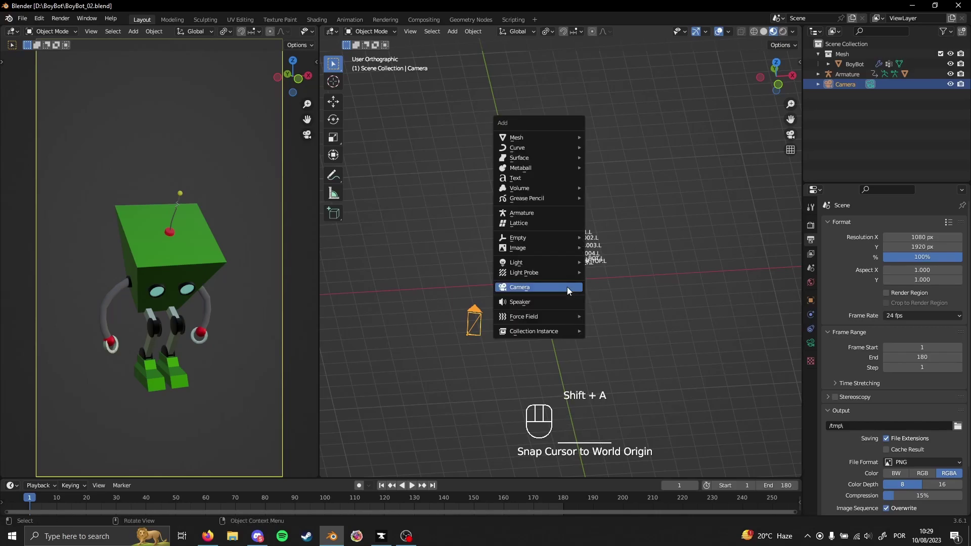
pyautogui.moveTo(530, 136)
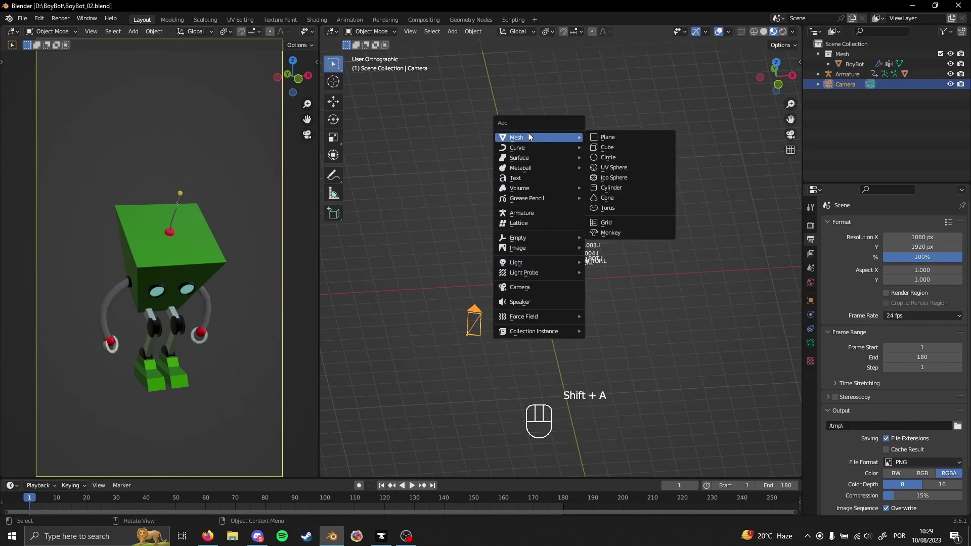
pyautogui.click(625, 136)
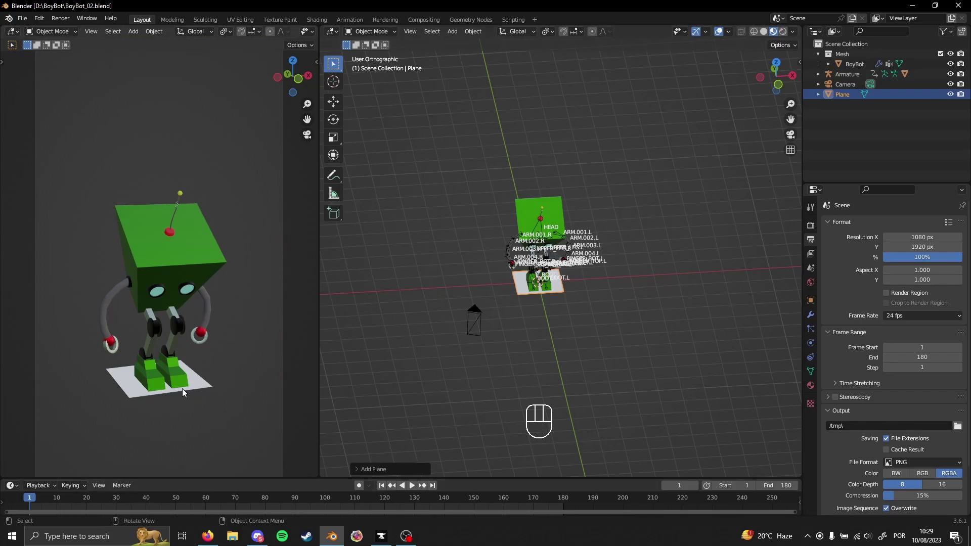
# - Scale the plane's geometry uniformly by about 6.4 in Edit Mode to form a floor
pyautogui.press('Tab')
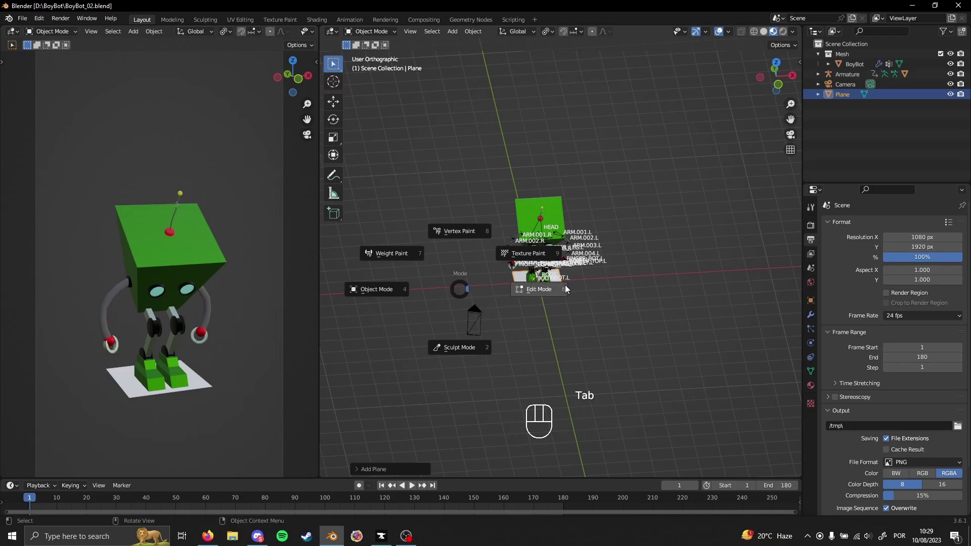
pyautogui.click(565, 289)
pyautogui.press('s')
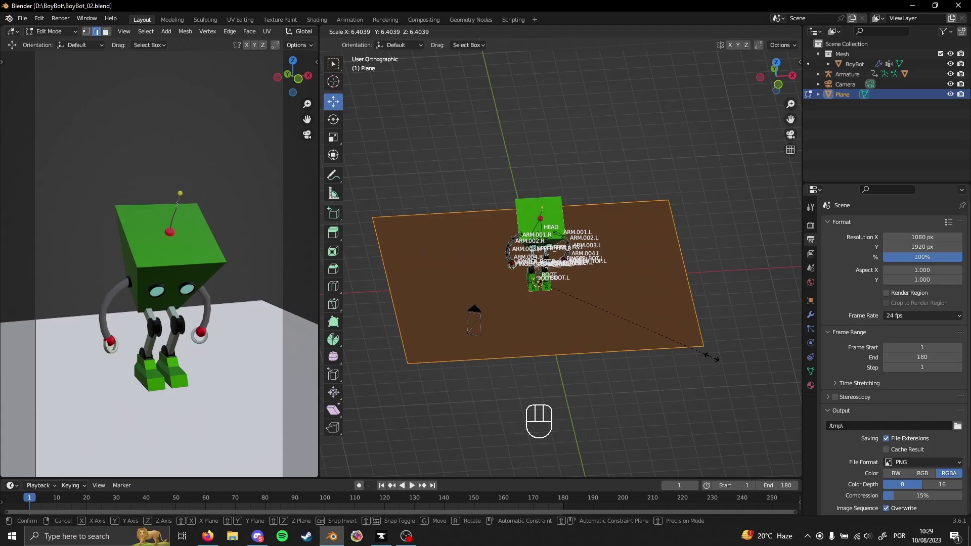
pyautogui.click(710, 356)
# - Enlarge the floor plane further in a top view so it spreads wider behind the robot in the shot
pyautogui.keyDown('shift'); pyautogui.moveTo(478, 282); pyautogui.dragTo(658, 381, button='middle'); pyautogui.keyUp('shift')
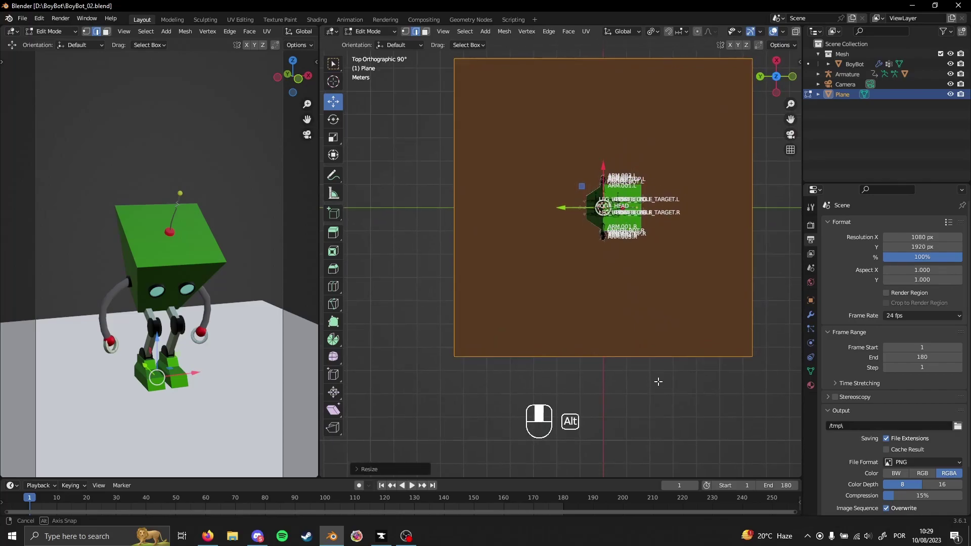
pyautogui.keyDown('shift'); pyautogui.moveTo(576, 301); pyautogui.dragTo(679, 338, button='middle'); pyautogui.keyUp('shift')
pyautogui.scroll(-1, 598, 284)
pyautogui.keyDown('shift'); pyautogui.moveTo(592, 274); pyautogui.dragTo(583, 264, button='middle'); pyautogui.keyUp('shift')
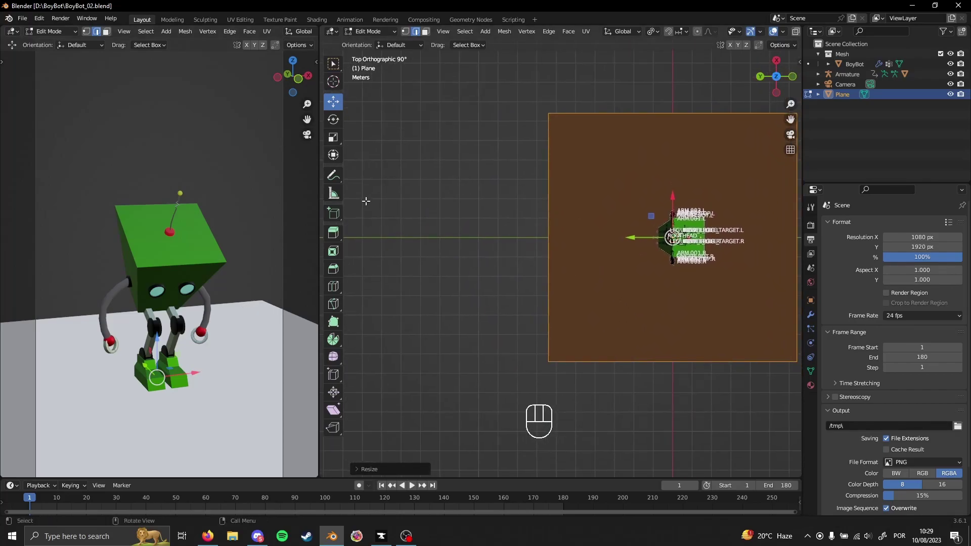
pyautogui.keyDown('shift'); pyautogui.moveTo(713, 273); pyautogui.dragTo(593, 271, button='middle'); pyautogui.keyUp('shift')
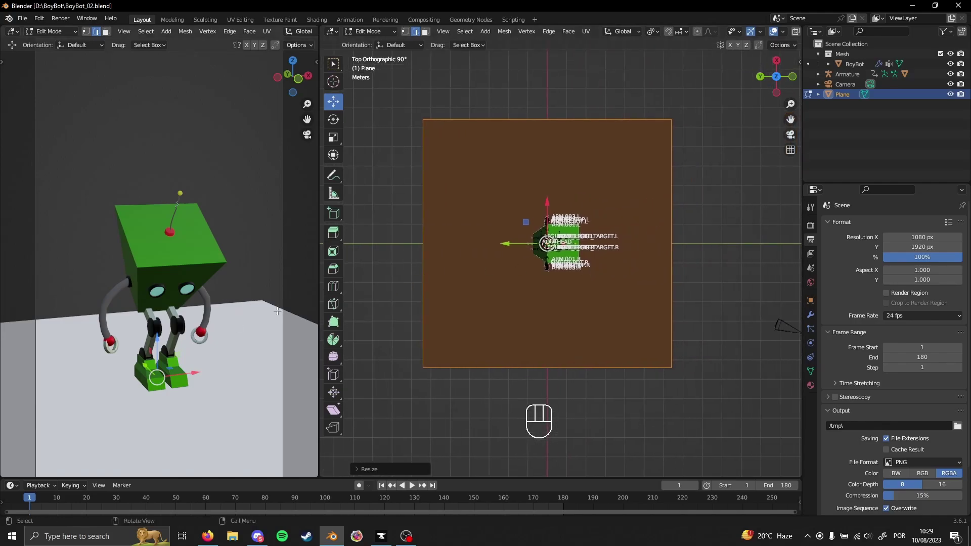
pyautogui.click(636, 310)
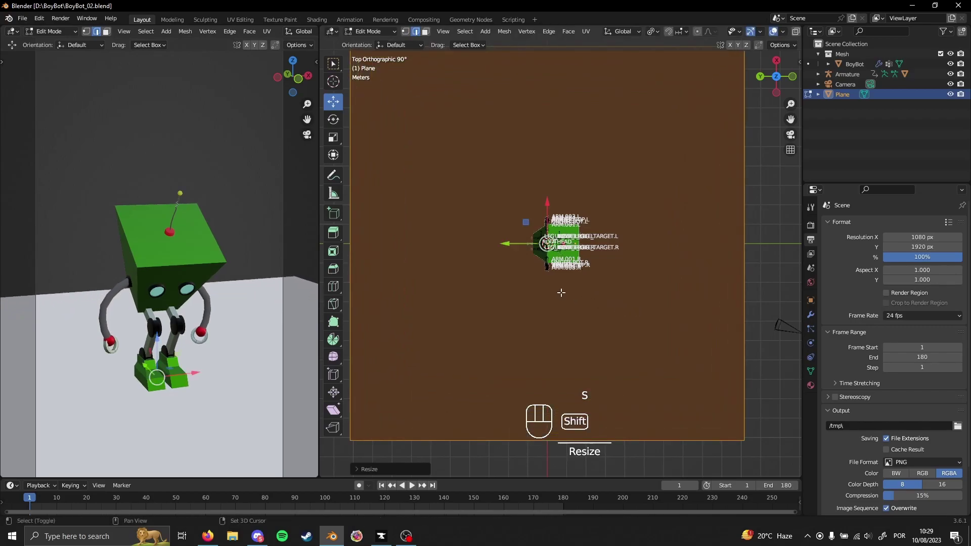
# - Select the floor edge behind the robot and extrude it about 3 m along the global Y axis
pyautogui.keyDown('shift'); pyautogui.moveTo(562, 293); pyautogui.dragTo(622, 276, button='middle'); pyautogui.keyUp('shift')
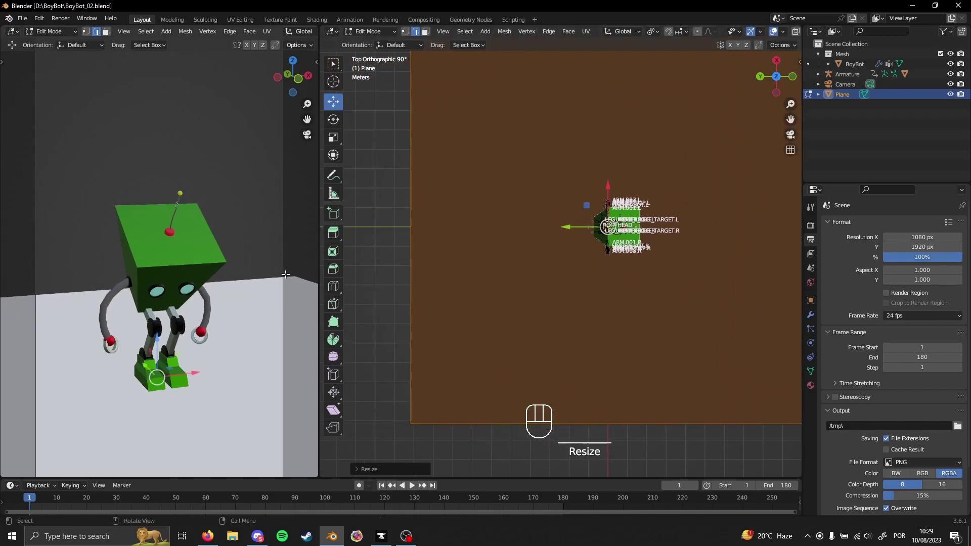
pyautogui.scroll(-2, 660, 196)
pyautogui.keyDown('shift'); pyautogui.moveTo(644, 284); pyautogui.dragTo(716, 279, button='middle'); pyautogui.keyUp('shift')
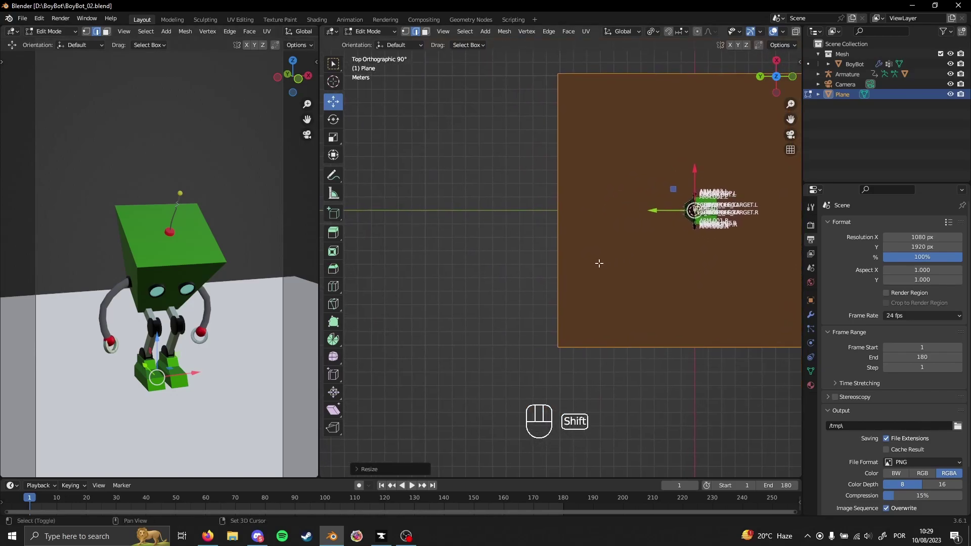
pyautogui.click(559, 229)
pyautogui.keyDown('shift'); pyautogui.moveTo(632, 239); pyautogui.dragTo(649, 247, button='middle'); pyautogui.keyUp('shift')
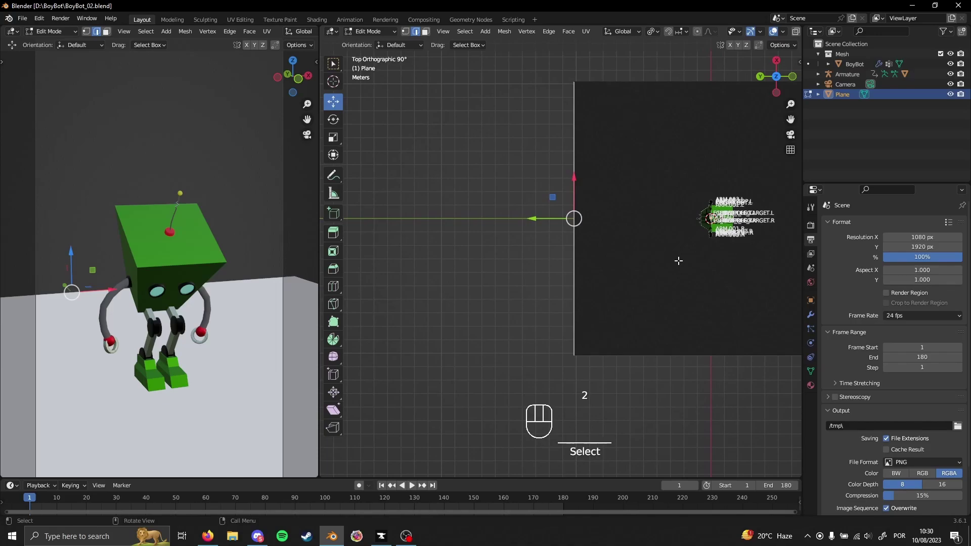
pyautogui.press('e')
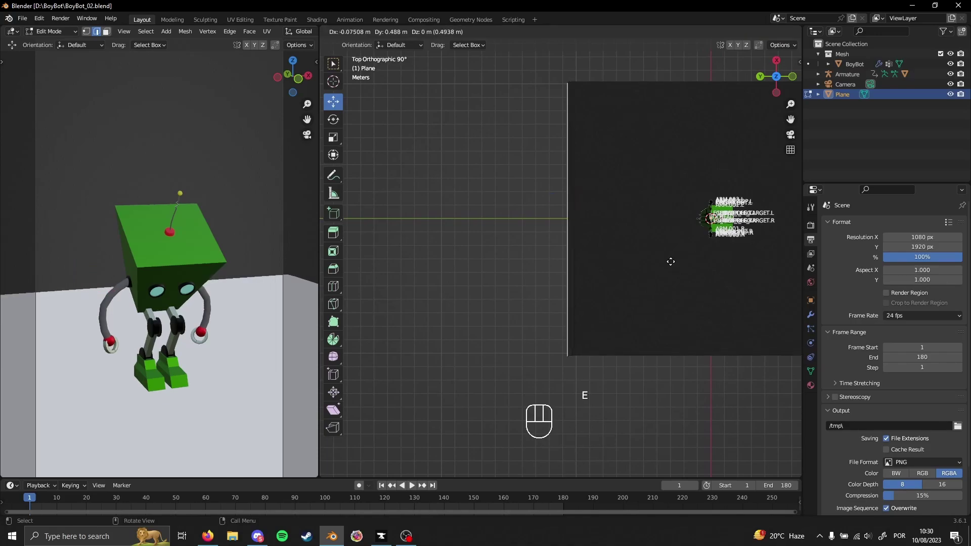
pyautogui.press('y')
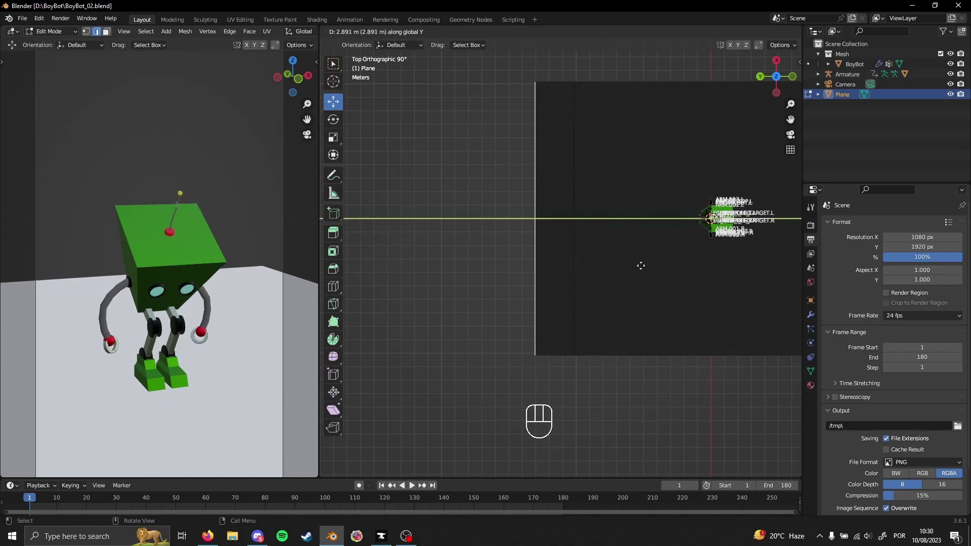
pyautogui.click(632, 268)
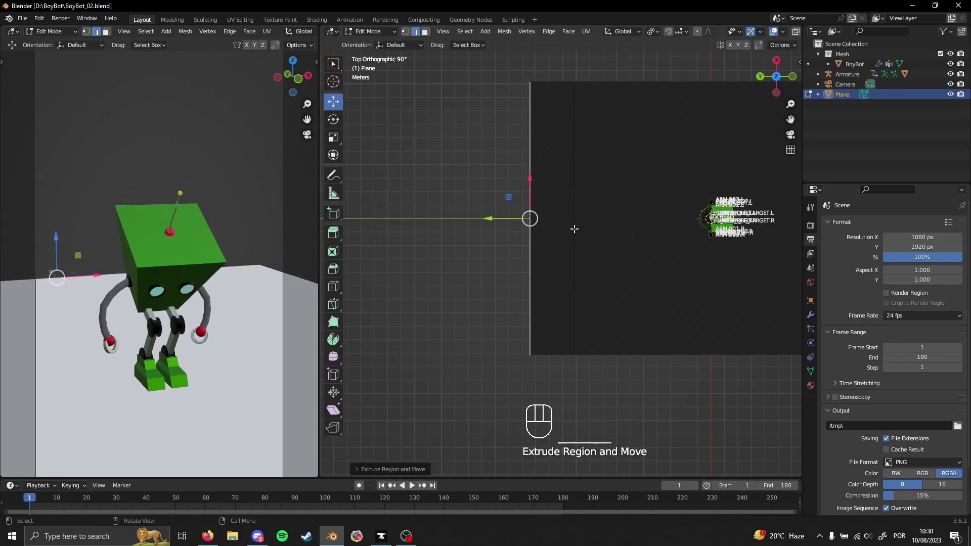
# - Extrude the floor's rear edge upward and slightly backward to form a tall, leaning backdrop wall behind the robot
pyautogui.moveTo(573, 310); pyautogui.dragTo(591, 296, button='middle')
pyautogui.keyDown('shift'); pyautogui.moveTo(669, 332); pyautogui.dragTo(582, 308, button='middle'); pyautogui.keyUp('shift')
pyautogui.scroll(-3, 538, 269)
pyautogui.keyDown('shift'); pyautogui.moveTo(516, 327); pyautogui.dragTo(614, 364, button='middle'); pyautogui.keyUp('shift')
pyautogui.press('e')
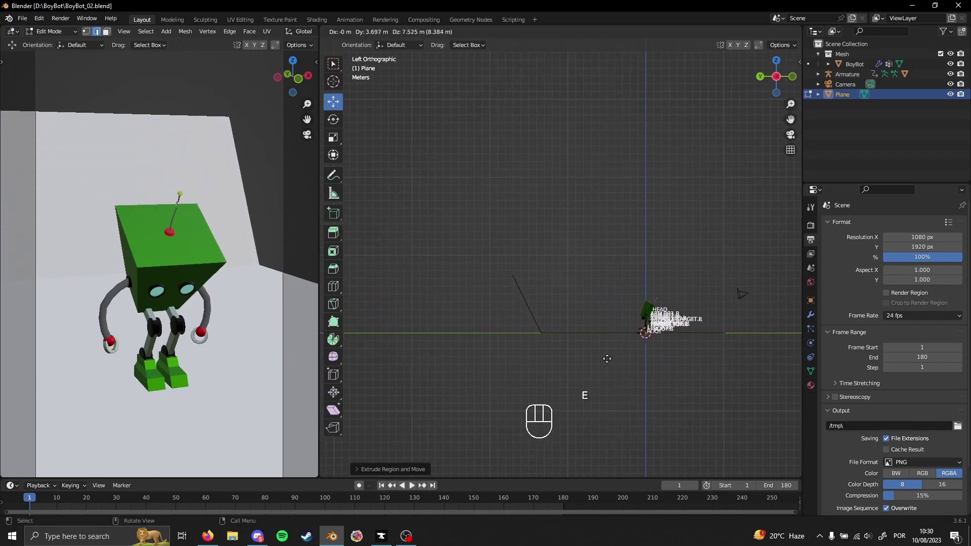
pyautogui.click(601, 322)
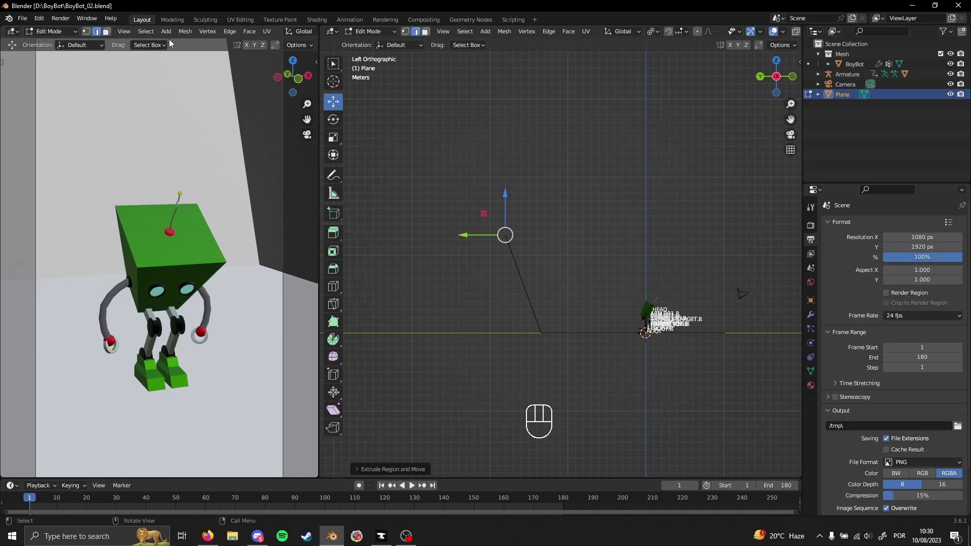
# - Select the whole floor-and-wall mesh and widen it along the global X axis by a factor of about 1.57
pyautogui.keyDown('shift'); pyautogui.moveTo(638, 280); pyautogui.dragTo(576, 265, button='middle'); pyautogui.keyUp('shift')
pyautogui.moveTo(632, 234); pyautogui.dragTo(533, 305, button='middle')
pyautogui.keyDown('shift'); pyautogui.moveTo(744, 247); pyautogui.dragTo(666, 279, button='middle'); pyautogui.keyUp('shift')
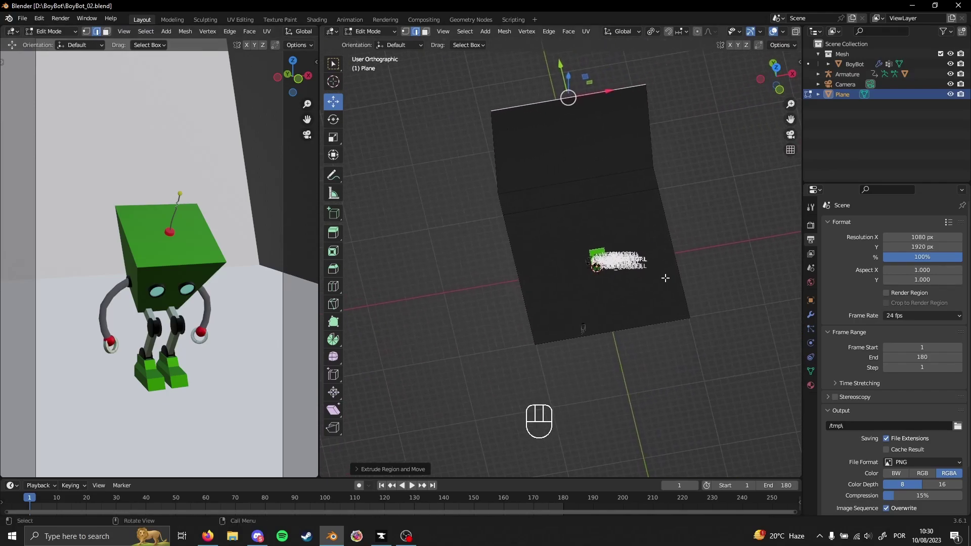
pyautogui.press('a')
pyautogui.moveTo(626, 228); pyautogui.dragTo(612, 269, button='middle')
pyautogui.keyDown('shift'); pyautogui.moveTo(554, 362); pyautogui.dragTo(457, 348, button='middle'); pyautogui.keyUp('shift')
pyautogui.press('s')
pyautogui.press('x')
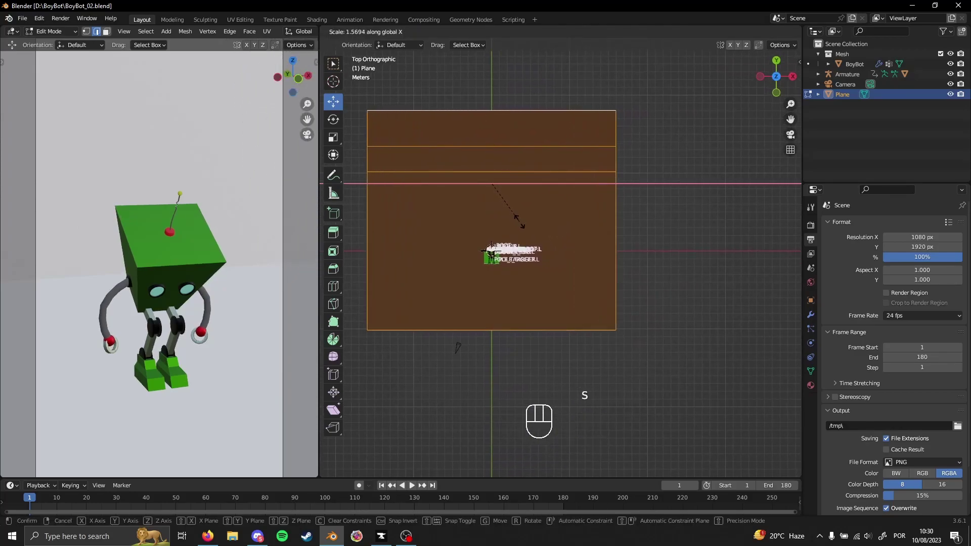
pyautogui.click(519, 221)
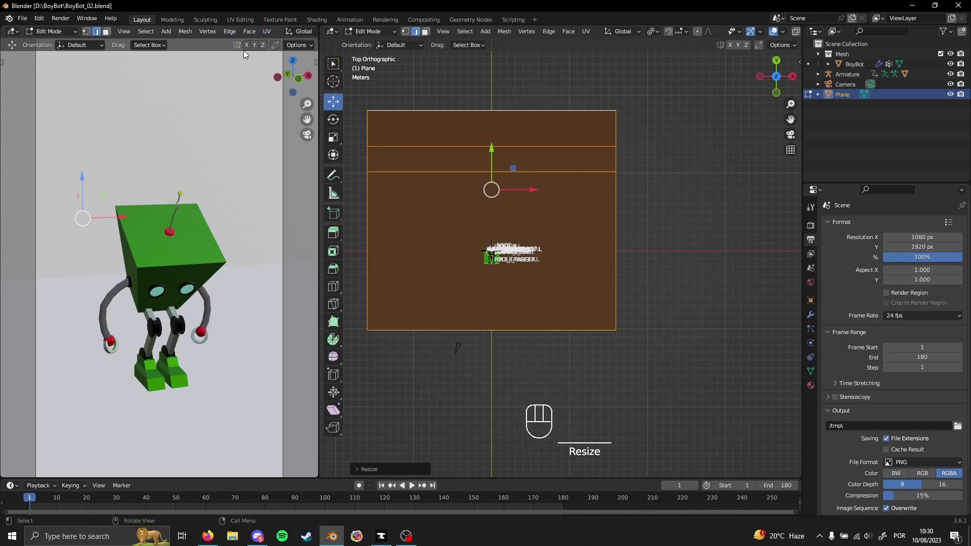
# - Add a Subdivision Surface modifier to the floor-and-wall plane
pyautogui.moveTo(558, 299); pyautogui.dragTo(659, 251, button='middle')
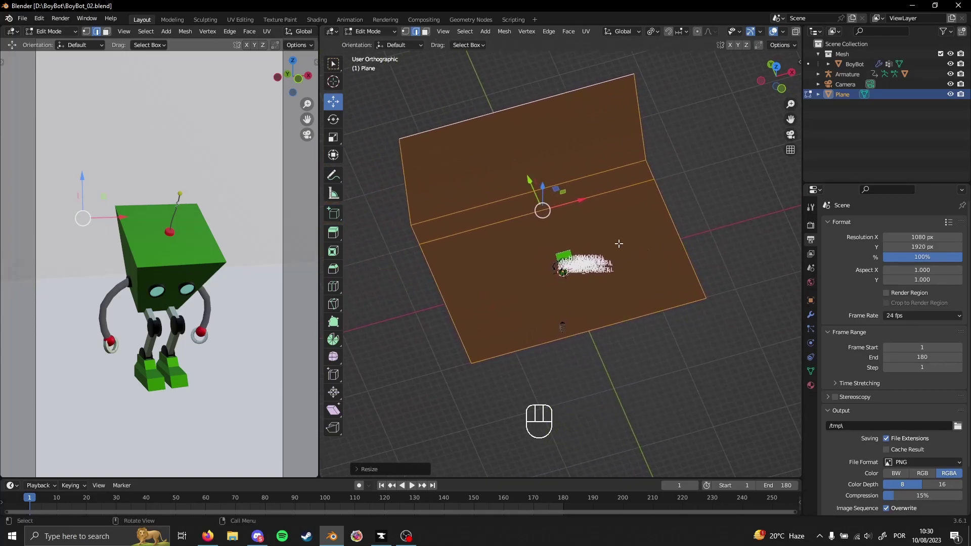
pyautogui.click(811, 314)
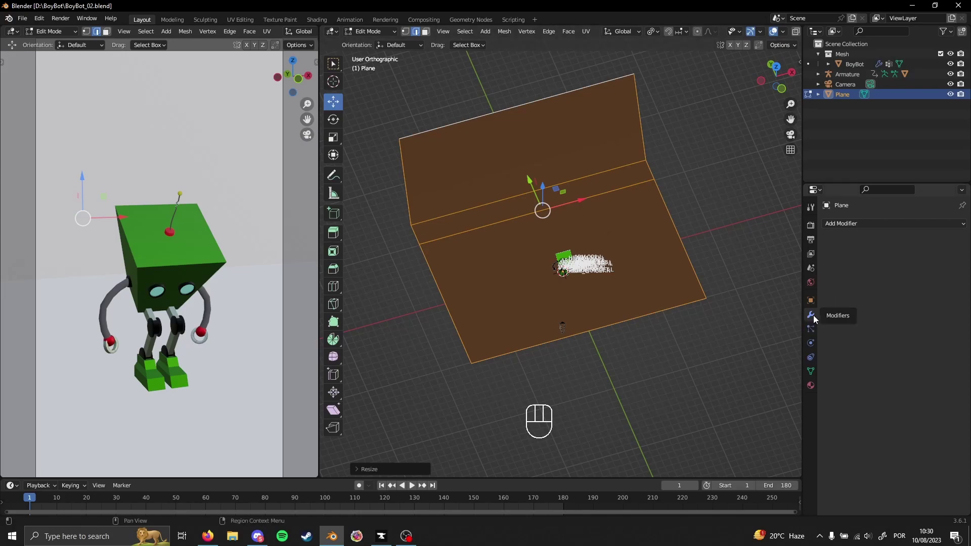
pyautogui.click(840, 224)
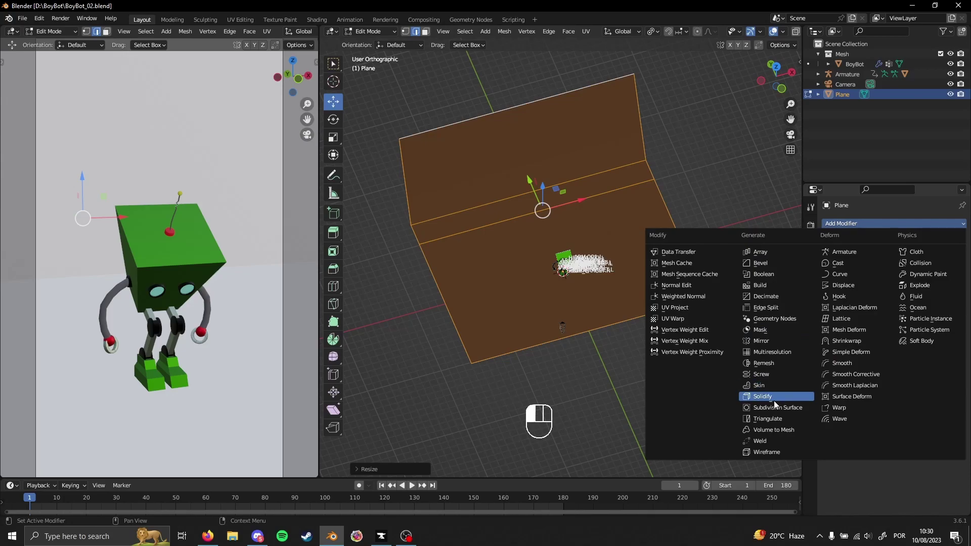
pyautogui.click(791, 408)
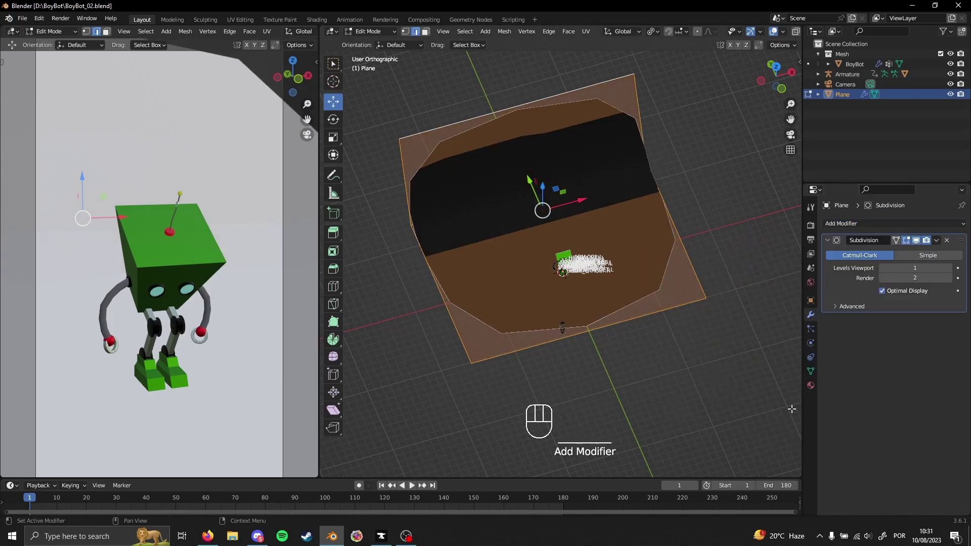
# - Examine how the subdivision rounds the bend between floor and wall and the plane's outer corners
pyautogui.keyDown('shift'); pyautogui.moveTo(653, 247); pyautogui.dragTo(645, 251, button='middle'); pyautogui.keyUp('shift')
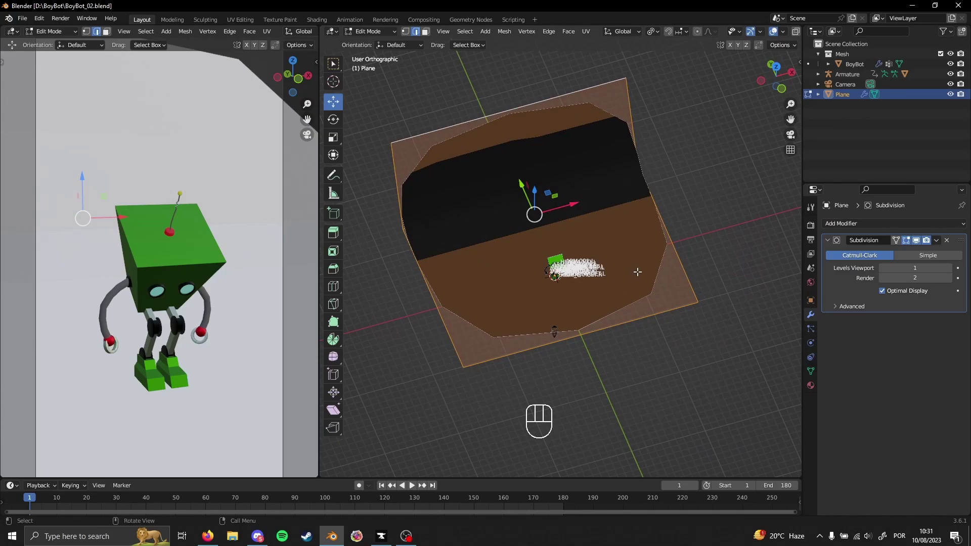
pyautogui.keyDown('shift'); pyautogui.moveTo(638, 274); pyautogui.dragTo(619, 290, button='middle'); pyautogui.keyUp('shift')
pyautogui.moveTo(618, 252); pyautogui.dragTo(602, 236, button='middle')
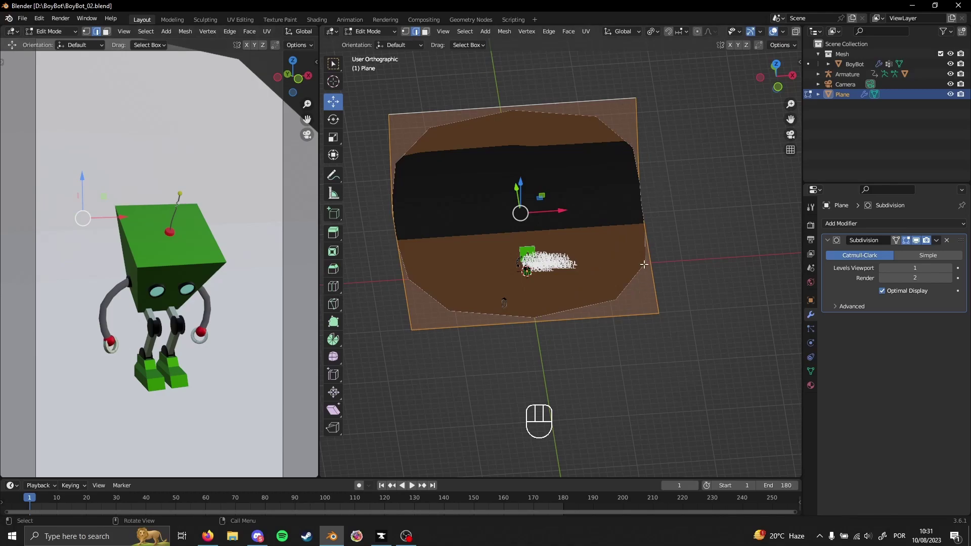
pyautogui.moveTo(403, 297); pyautogui.dragTo(505, 274, button='middle')
pyautogui.keyDown('shift'); pyautogui.moveTo(408, 253); pyautogui.dragTo(567, 264, button='middle'); pyautogui.keyUp('shift')
pyautogui.scroll(6, 451, 251)
pyautogui.moveTo(571, 206); pyautogui.dragTo(568, 249, button='middle')
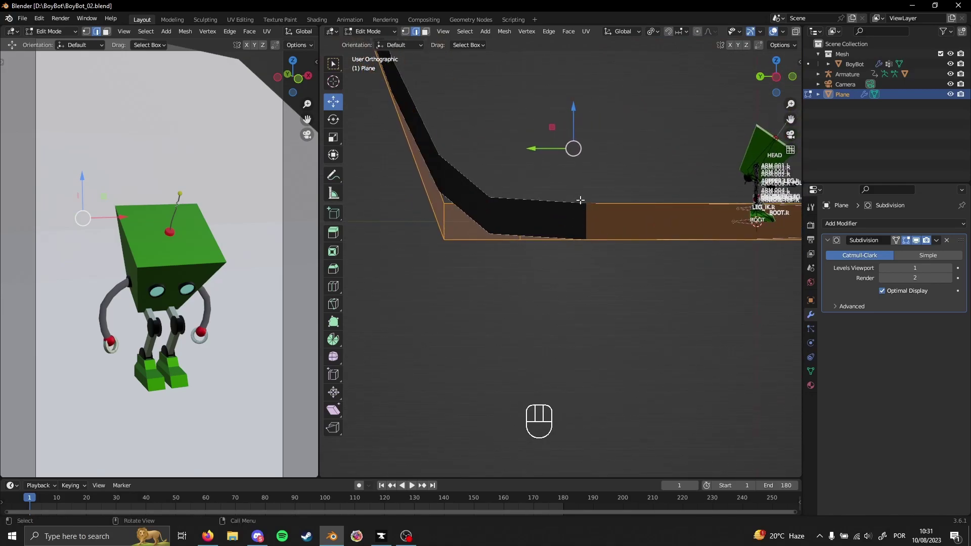
pyautogui.moveTo(602, 234); pyautogui.dragTo(540, 297, button='middle')
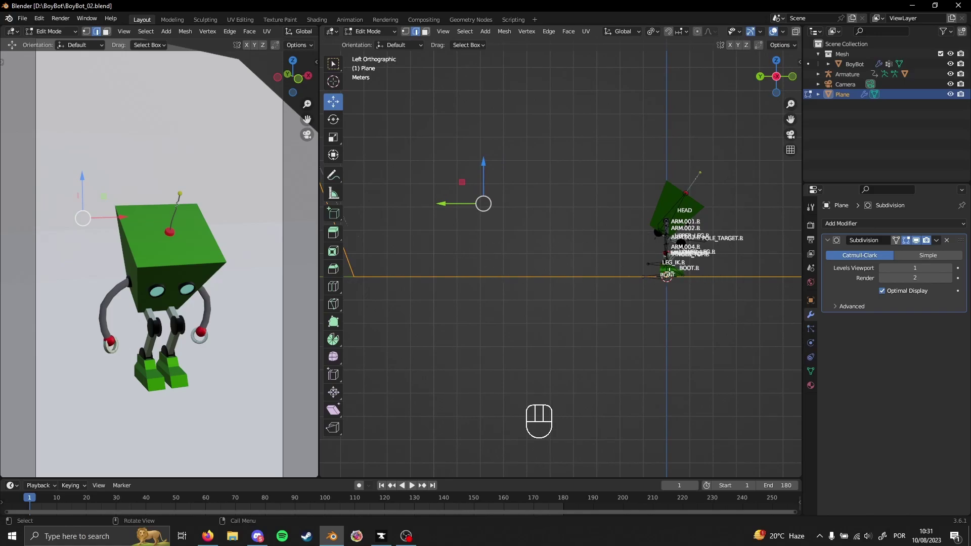
pyautogui.moveTo(676, 258); pyautogui.dragTo(574, 319, button='middle')
pyautogui.scroll(-3, 622, 290)
pyautogui.moveTo(653, 299); pyautogui.dragTo(577, 309, button='middle')
pyautogui.keyDown('shift'); pyautogui.moveTo(608, 259); pyautogui.dragTo(600, 298, button='middle'); pyautogui.keyUp('shift')
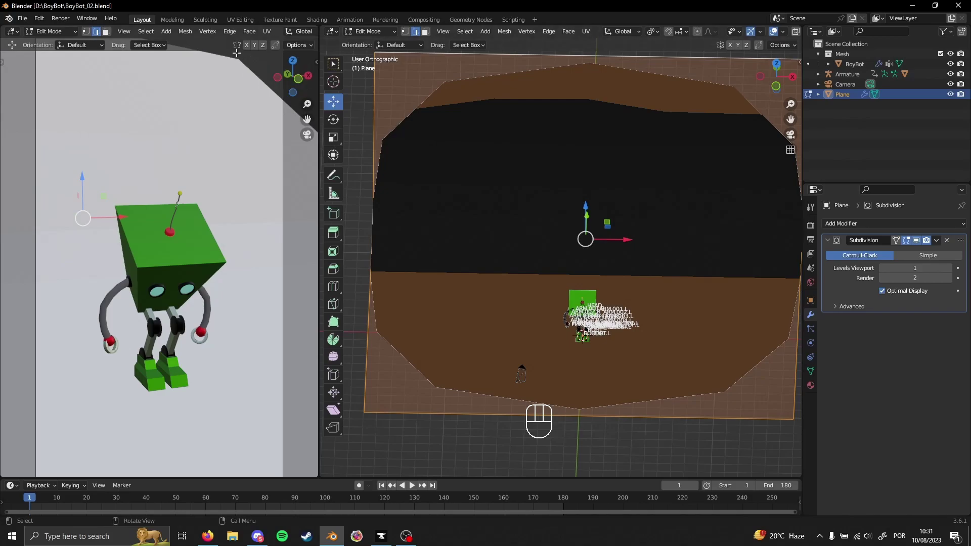
# - Add two evenly spaced loop cuts running from the floor up the wall, without sliding them
pyautogui.scroll(-3, 586, 222)
pyautogui.keyDown('shift'); pyautogui.moveTo(634, 243); pyautogui.dragTo(597, 305, button='middle'); pyautogui.keyUp('shift')
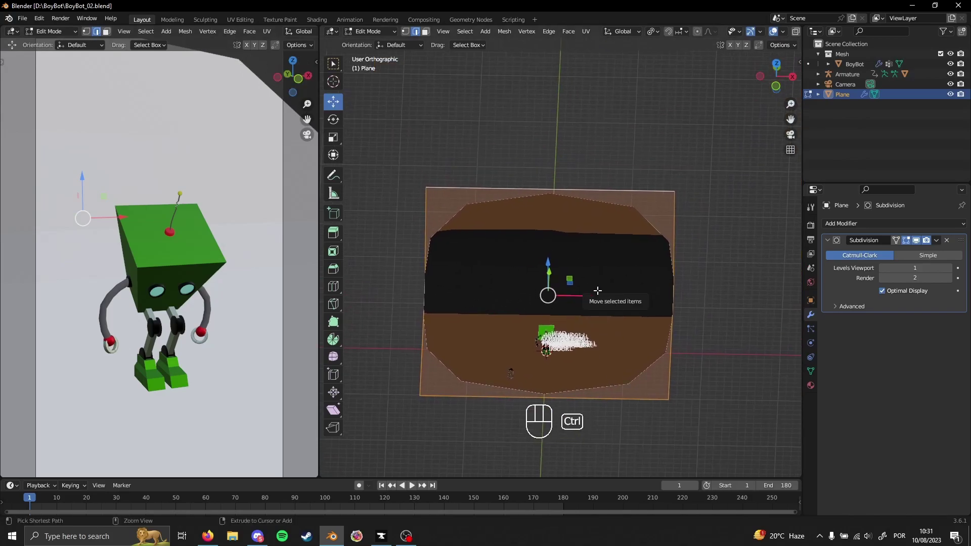
pyautogui.hotkey('ctrl', 'r')
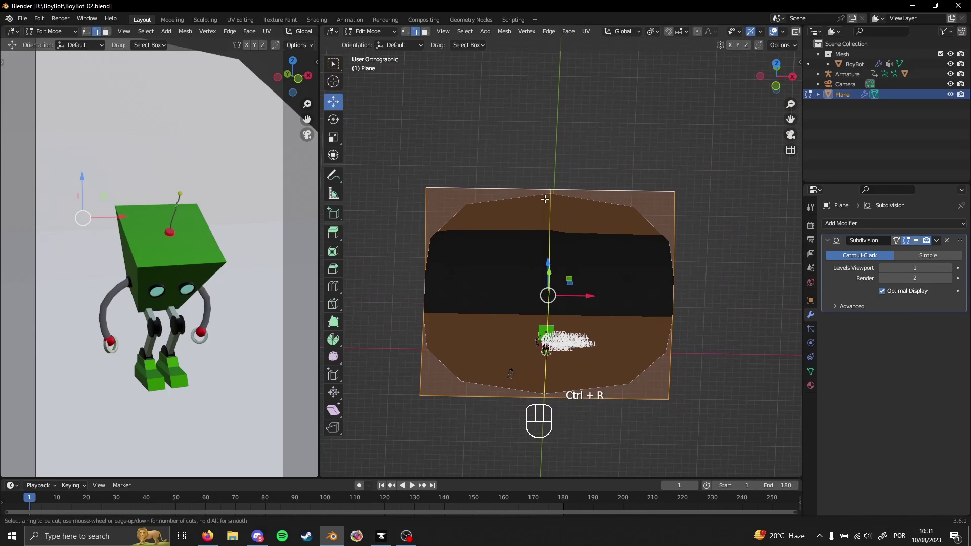
pyautogui.scroll(1, 546, 199)
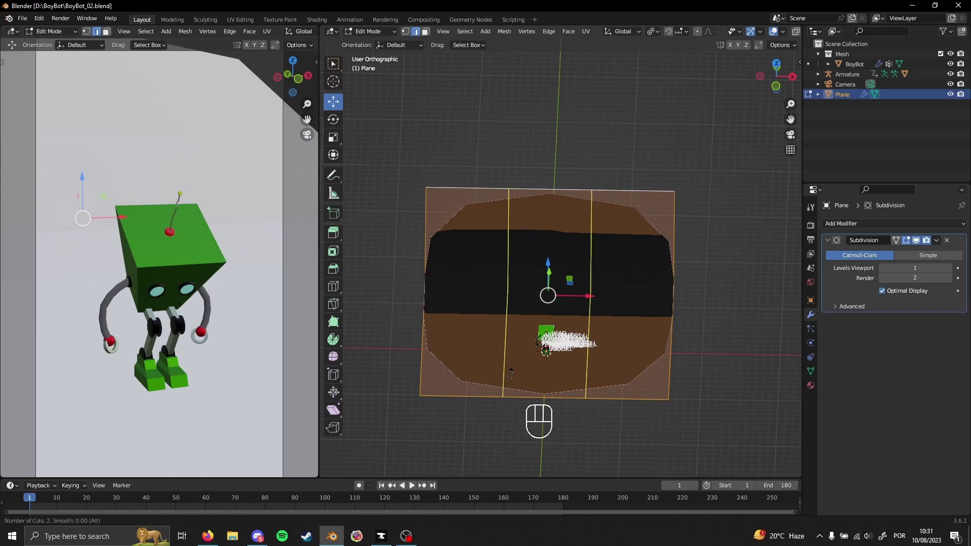
pyautogui.click(545, 199)
pyautogui.rightClick(544, 201)
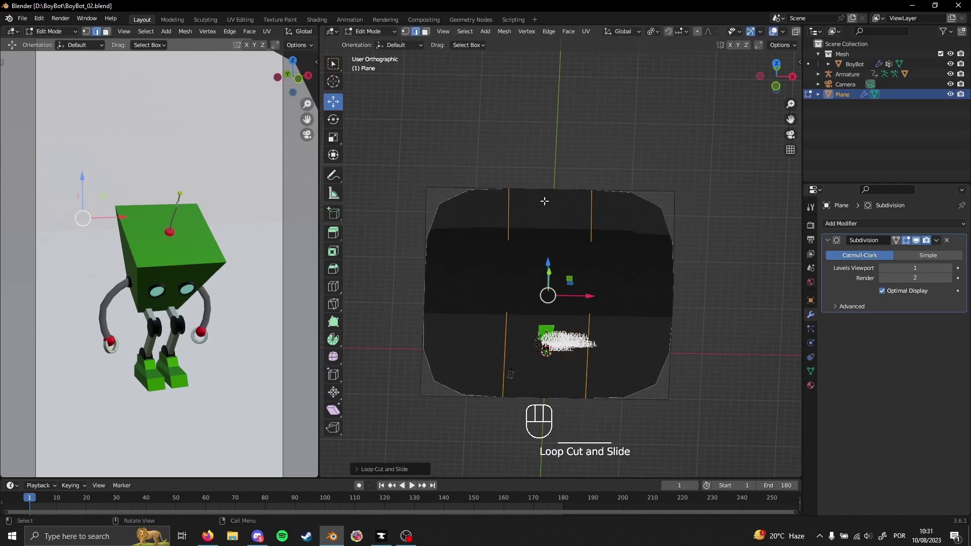
pyautogui.scroll(-1, 558, 218)
pyautogui.keyDown('shift'); pyautogui.moveTo(616, 260); pyautogui.dragTo(596, 273, button='middle'); pyautogui.keyUp('shift')
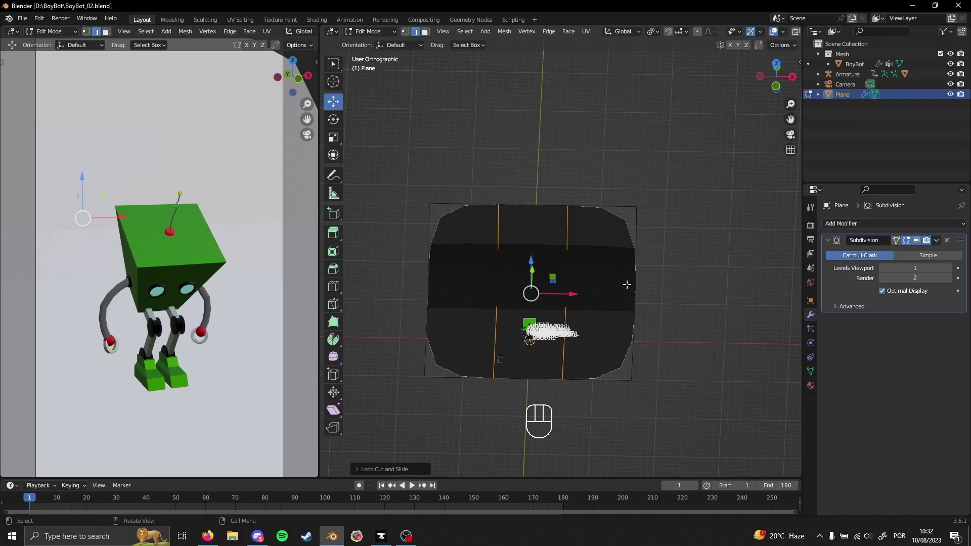
pyautogui.press('s')
pyautogui.press('x')
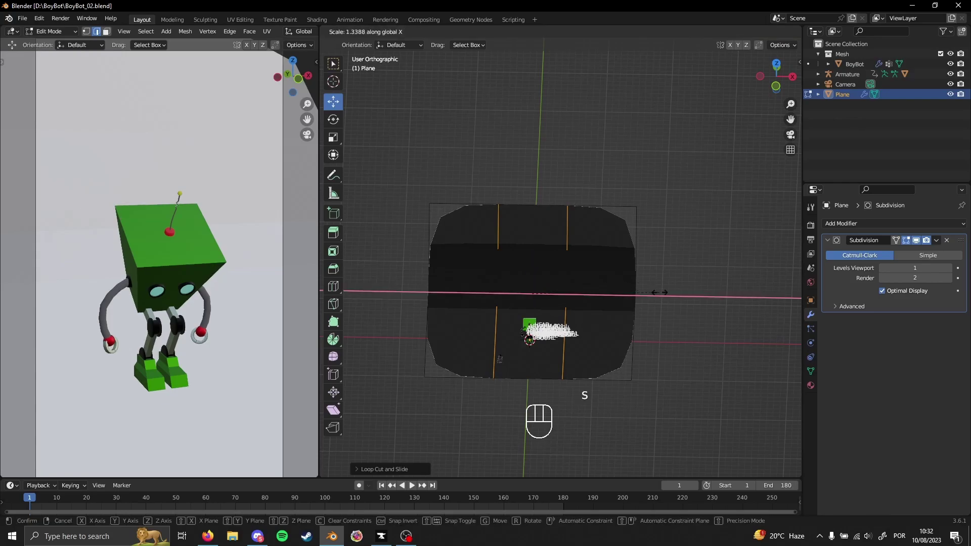
pyautogui.click(625, 286)
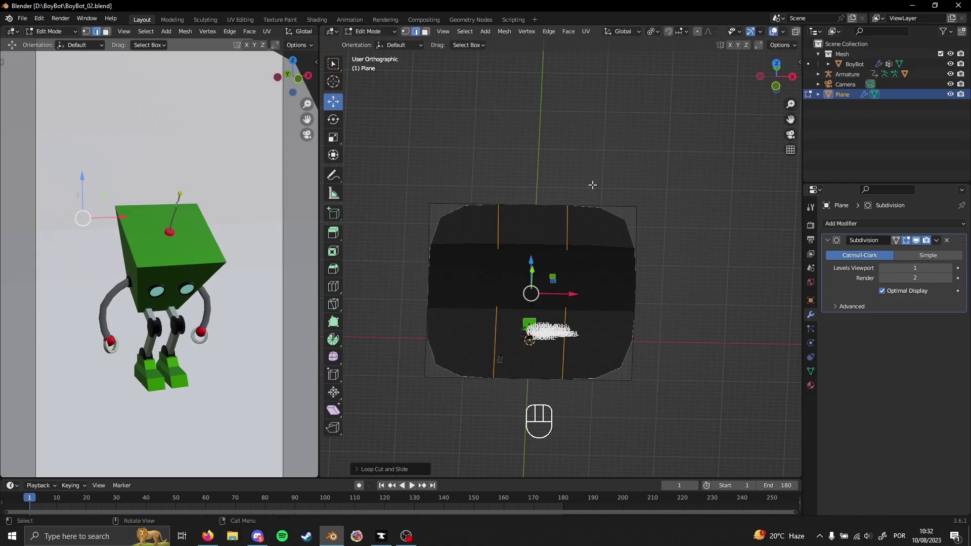
# - Set the transform pivot to Median Point and scale the two edge loops apart along global X by about 2.5
pyautogui.click(654, 33)
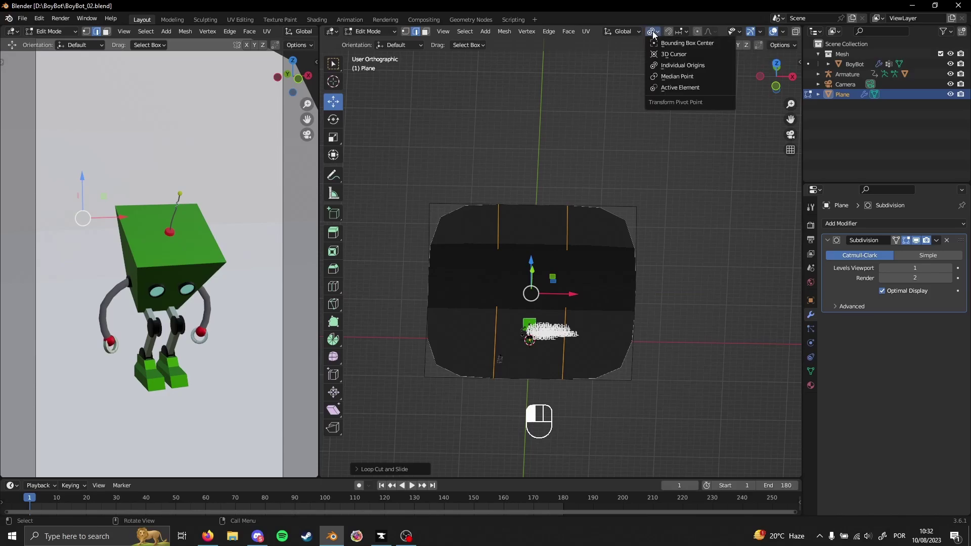
pyautogui.click(668, 79)
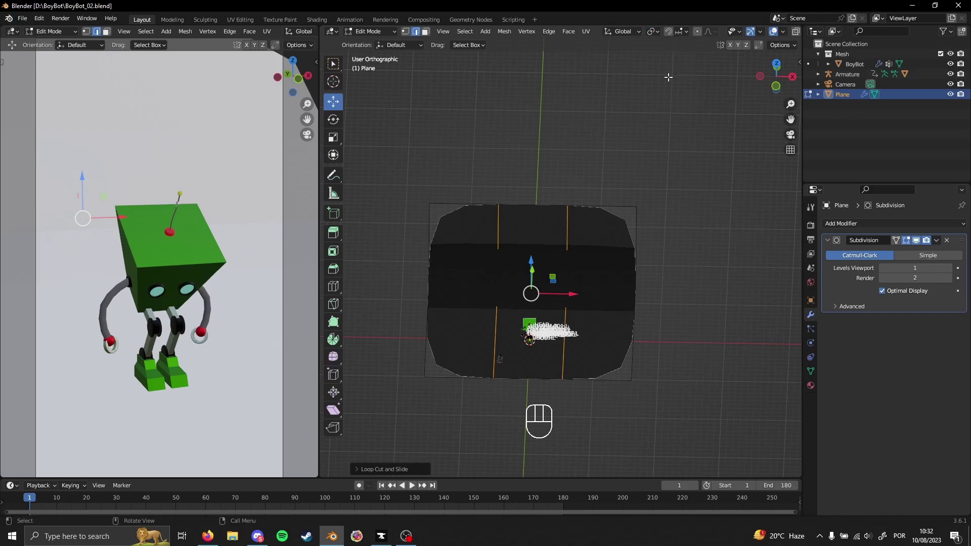
pyautogui.press('s')
pyautogui.press('x')
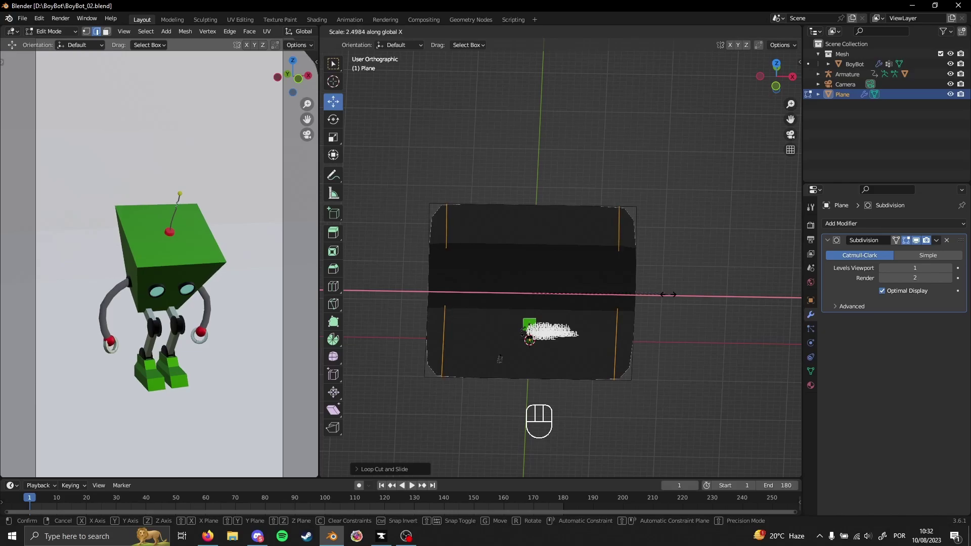
pyautogui.click(668, 294)
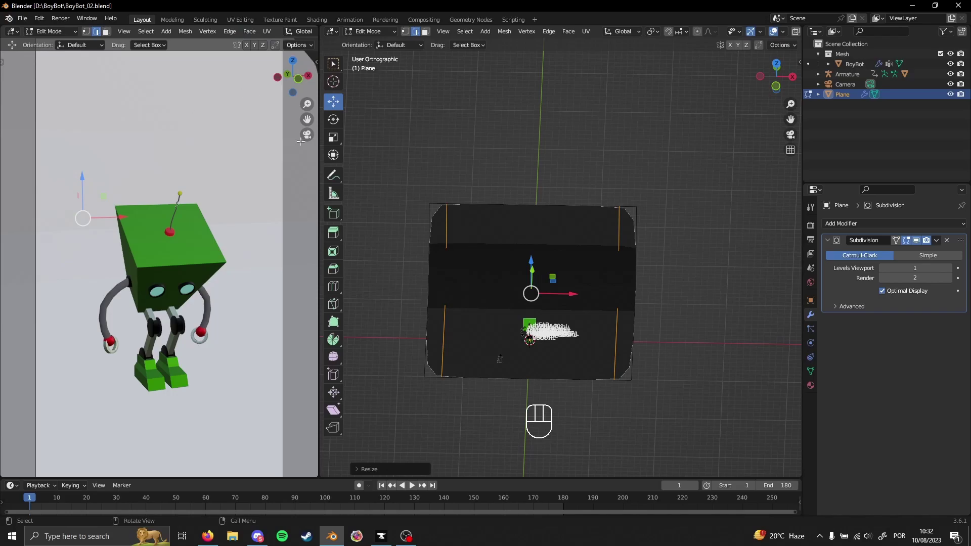
# - Set the Subdivision modifier's viewport level to 2 and check the rounded corners of the backdrop
pyautogui.moveTo(607, 258)
pyautogui.mouseDown(button='middle')
pyautogui.moveTo(620, 258)
pyautogui.moveTo(596, 254)
pyautogui.mouseUp(button='middle')
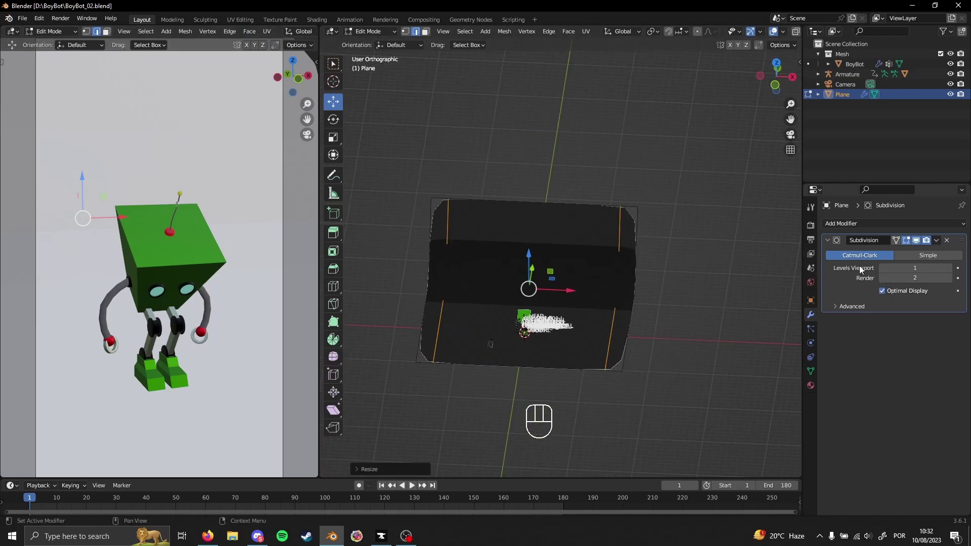
pyautogui.click(950, 268)
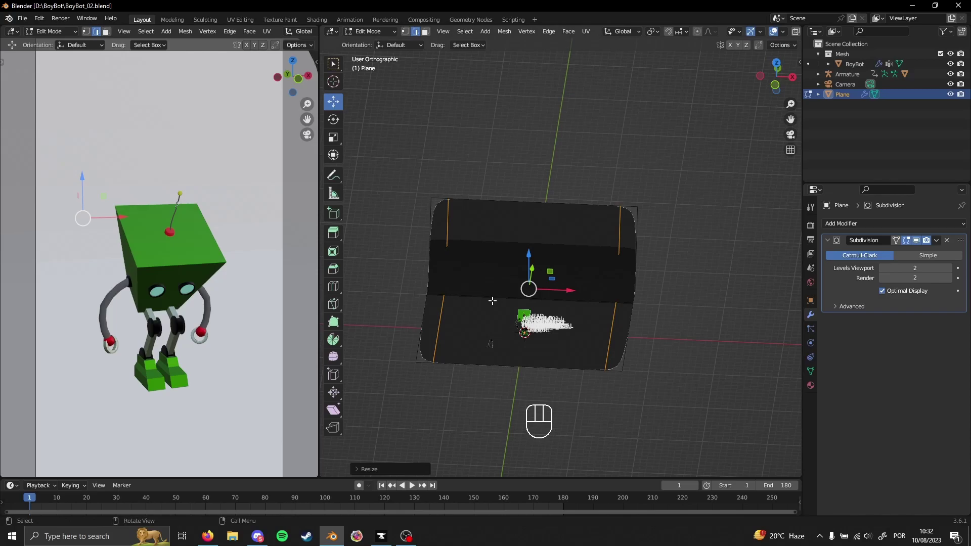
pyautogui.moveTo(526, 288); pyautogui.dragTo(529, 302, button='middle')
pyautogui.moveTo(427, 362); pyautogui.dragTo(464, 347, button='middle')
pyautogui.scroll(4, 403, 315)
pyautogui.keyDown('shift'); pyautogui.moveTo(534, 313); pyautogui.dragTo(574, 299, button='middle'); pyautogui.keyUp('shift')
pyautogui.moveTo(492, 317); pyautogui.dragTo(548, 313, button='middle')
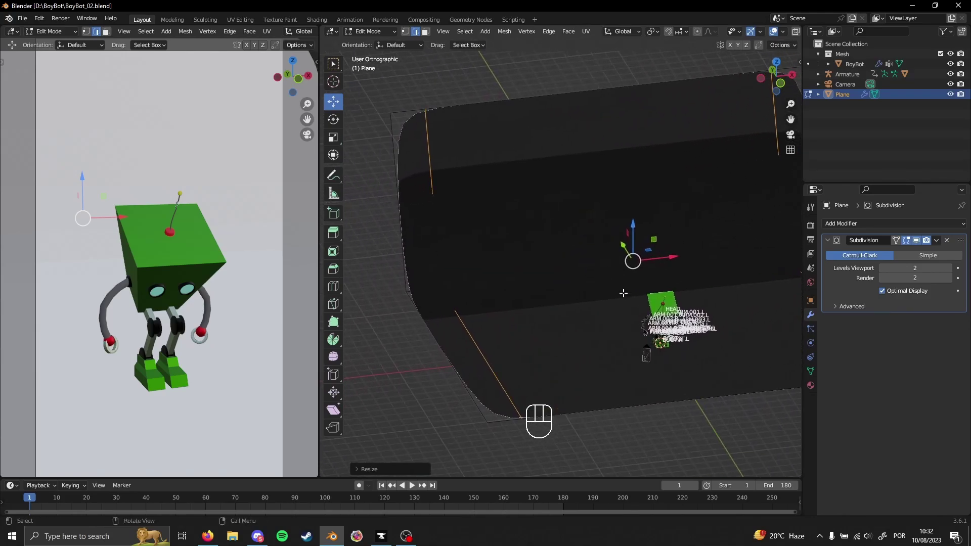
# - Return to Object Mode and apply Shade Smooth to the curved backdrop plane
pyautogui.press('Tab')
pyautogui.click(562, 289)
pyautogui.moveTo(487, 247); pyautogui.dragTo(539, 284, button='middle')
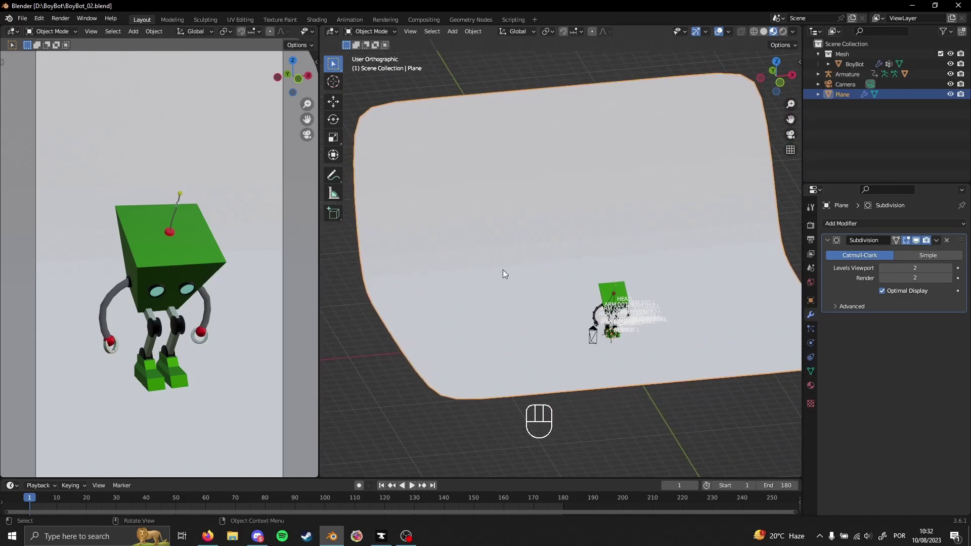
pyautogui.rightClick(470, 224)
pyautogui.click(471, 224)
# - Examine the smoothed backdrop's curve and edges from several angles
pyautogui.keyDown('shift'); pyautogui.moveTo(512, 244); pyautogui.dragTo(546, 245, button='middle'); pyautogui.keyUp('shift')
pyautogui.moveTo(544, 312); pyautogui.dragTo(572, 330, button='middle')
pyautogui.scroll(3, 493, 311)
pyautogui.moveTo(494, 314); pyautogui.dragTo(526, 300, button='middle')
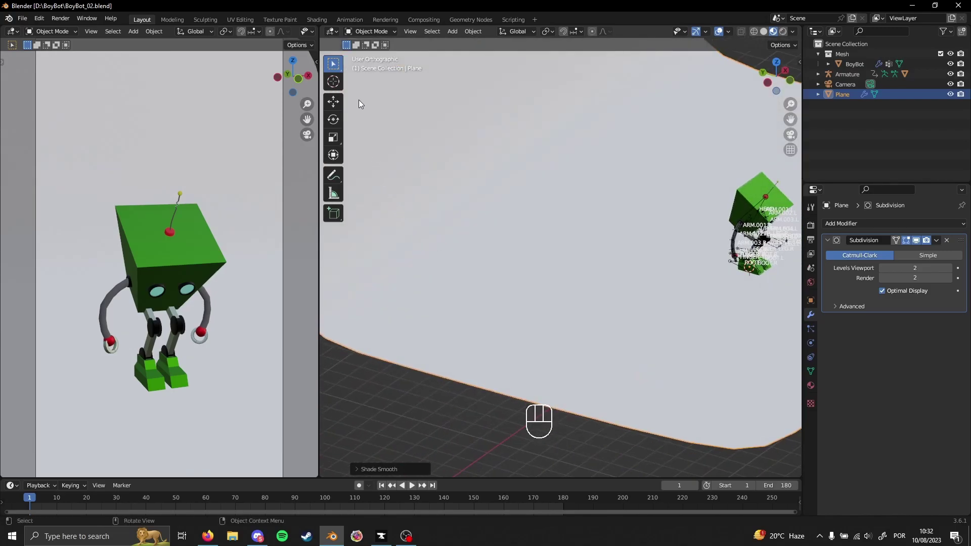
pyautogui.keyDown('shift'); pyautogui.moveTo(633, 267); pyautogui.dragTo(659, 269, button='middle'); pyautogui.keyUp('shift')
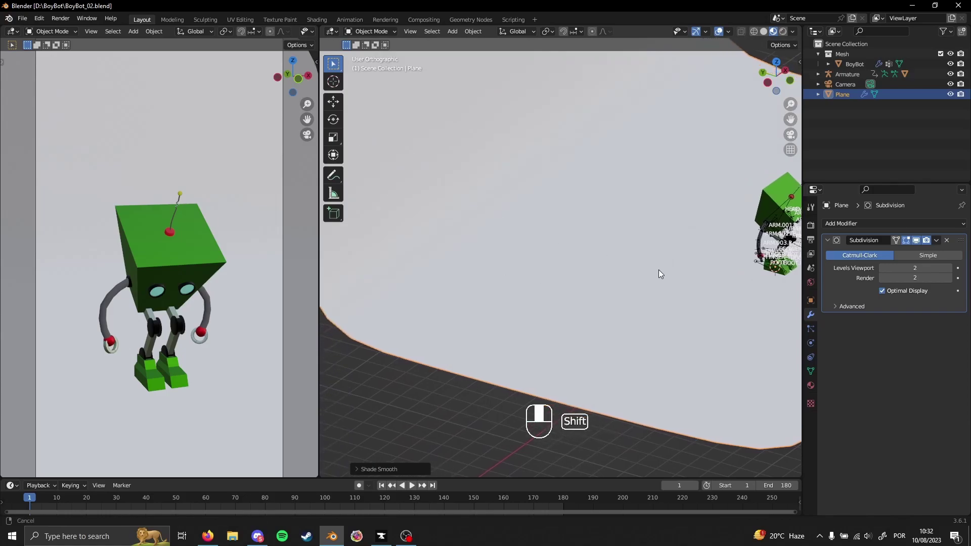
pyautogui.moveTo(731, 297); pyautogui.dragTo(715, 299, button='middle')
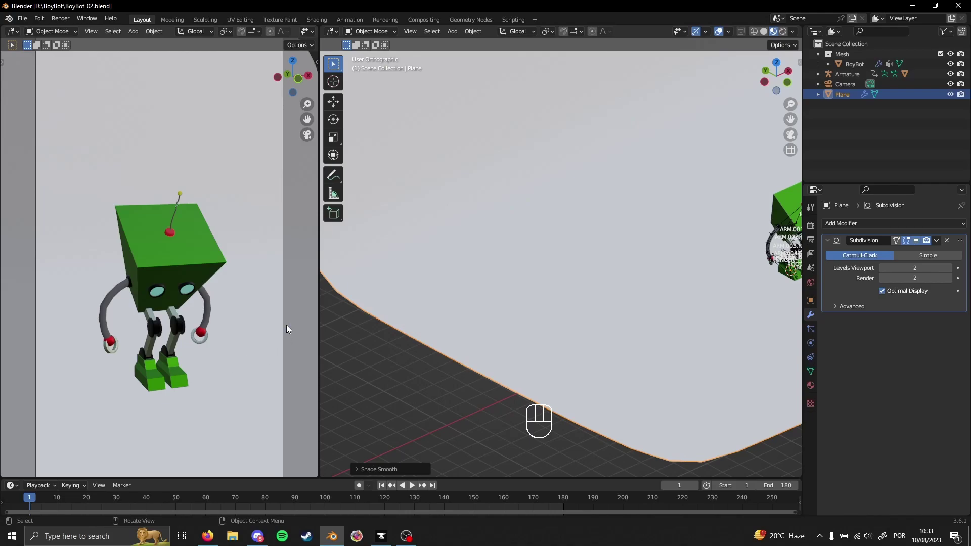
pyautogui.click(503, 273)
pyautogui.moveTo(596, 297); pyautogui.dragTo(573, 312, button='middle')
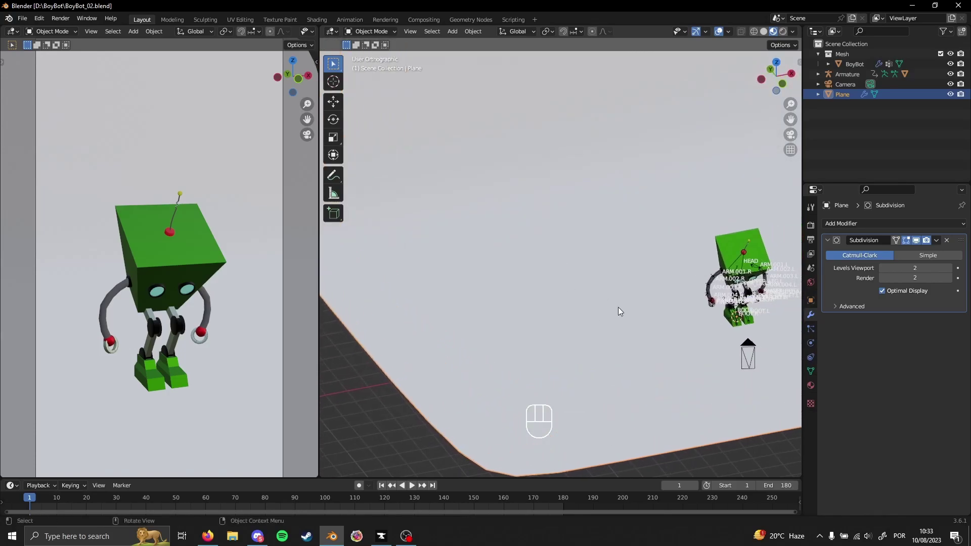
pyautogui.click(660, 345)
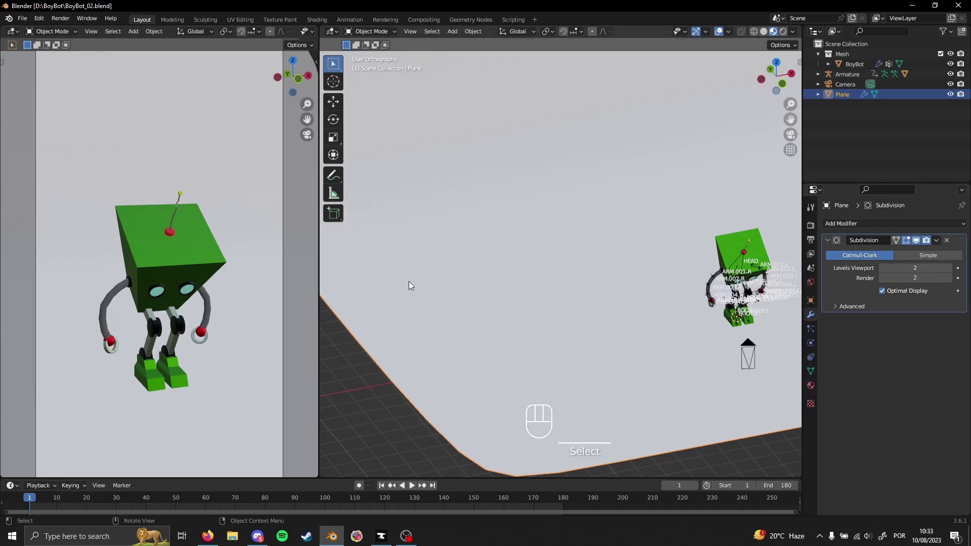
# - Create a new material on the backdrop plane and name it Floor_MAT
pyautogui.click(812, 388)
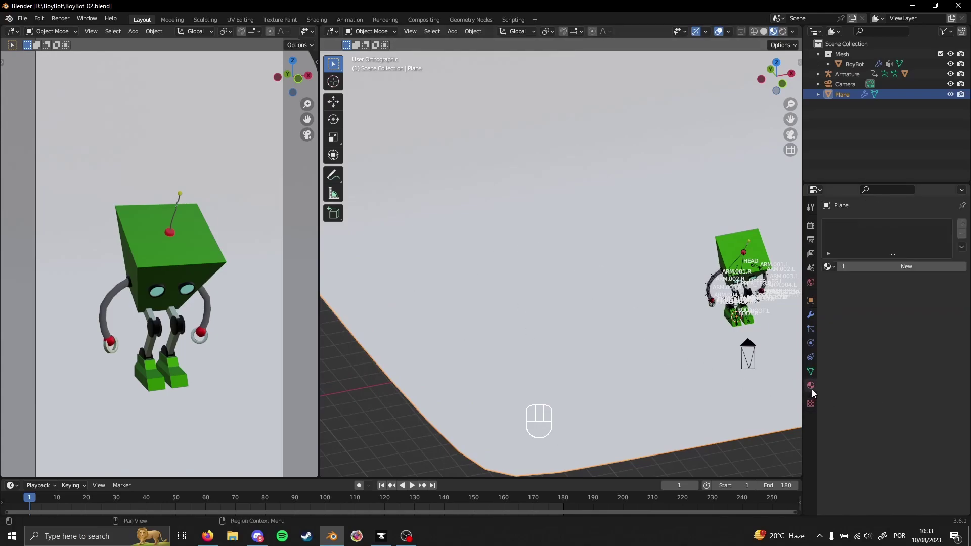
pyautogui.click(872, 269)
pyautogui.doubleClick(875, 226)
pyautogui.write('Fl')
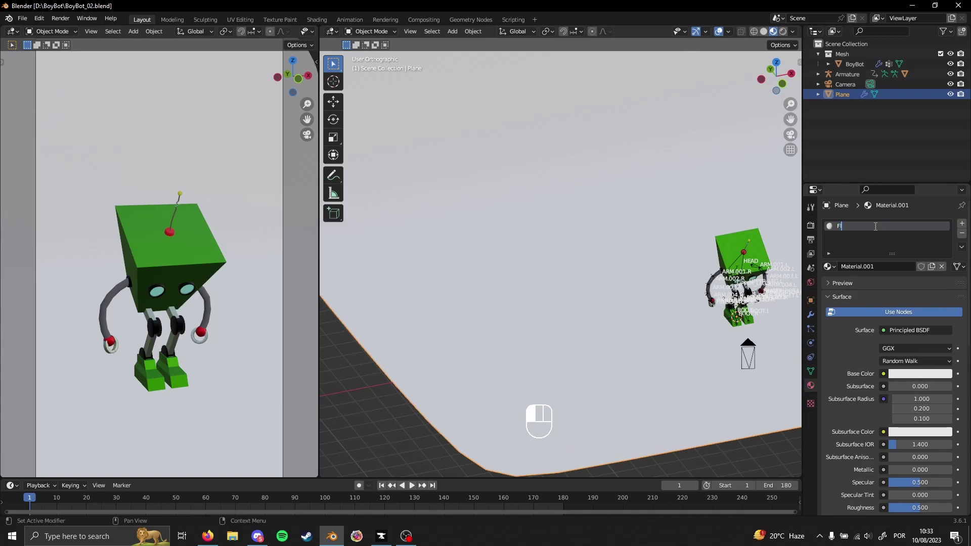
pyautogui.write('oor_MAT')
pyautogui.press('Return')
# - Give Floor_MAT a strong red base color and a roughness of about 0.846
pyautogui.moveTo(641, 343)
pyautogui.keyDown('shift'); pyautogui.mouseDown(button='middle')
pyautogui.moveTo(592, 325)
pyautogui.moveTo(552, 335)
pyautogui.mouseUp(button='middle'); pyautogui.keyUp('shift')
pyautogui.keyDown('shift'); pyautogui.moveTo(644, 337); pyautogui.dragTo(595, 346, button='middle'); pyautogui.keyUp('shift')
pyautogui.click(913, 374)
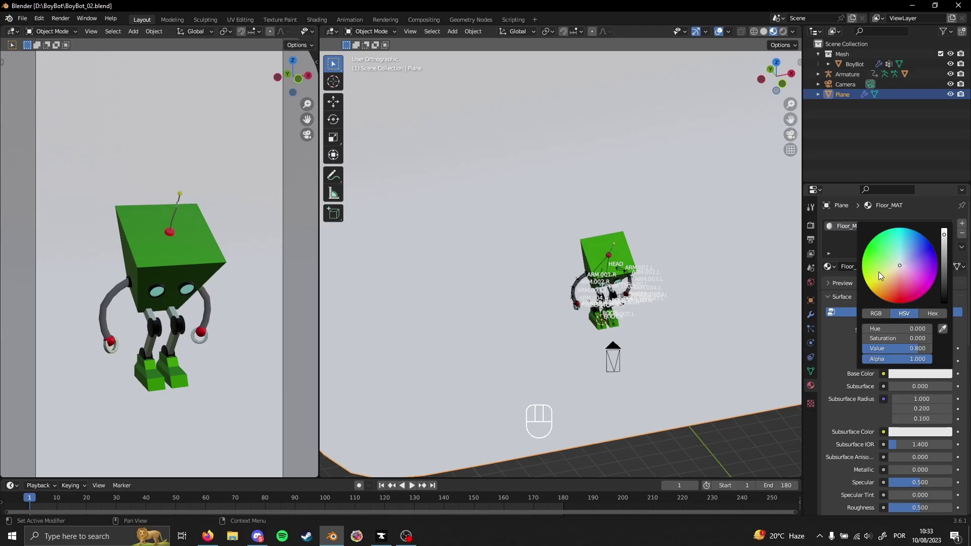
pyautogui.moveTo(893, 271); pyautogui.dragTo(894, 299)
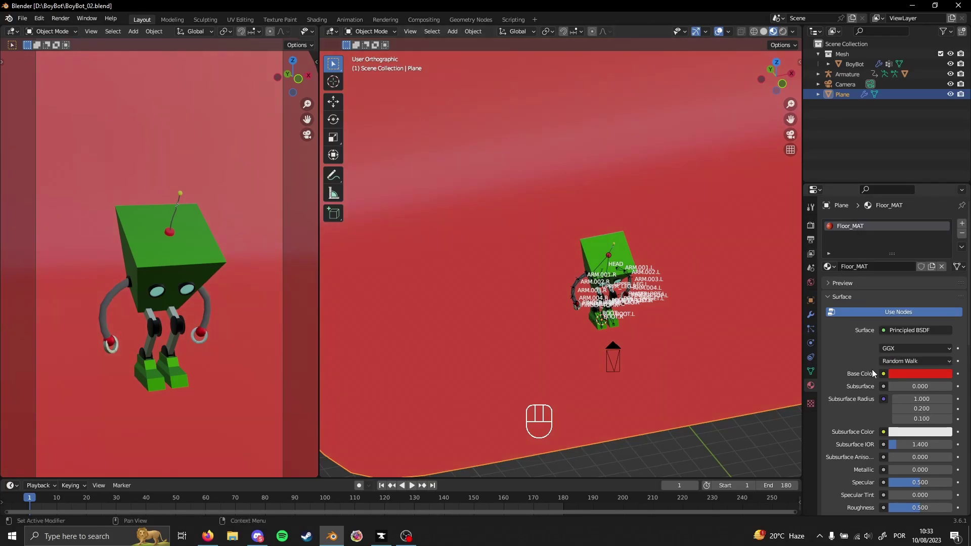
pyautogui.scroll(-8, 871, 369)
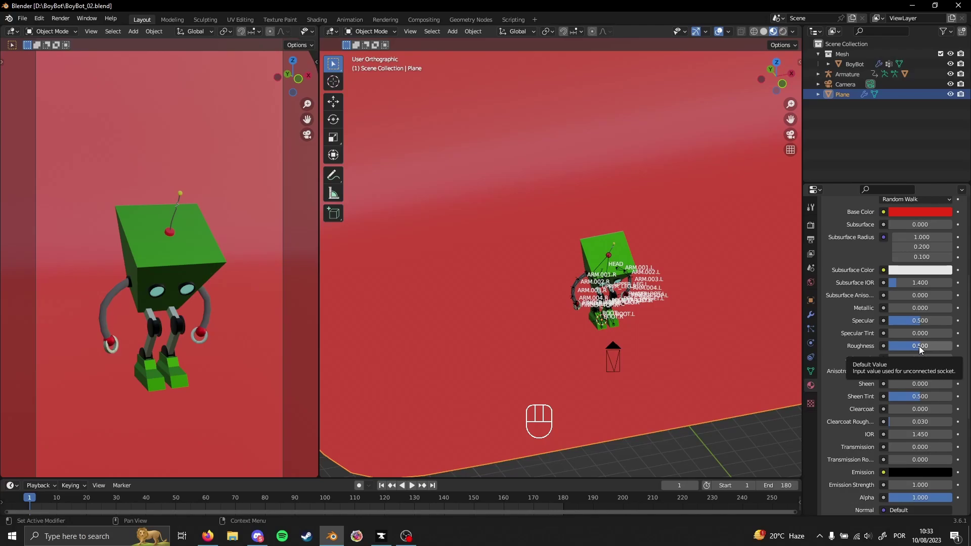
pyautogui.moveTo(920, 349); pyautogui.dragTo(940, 349)
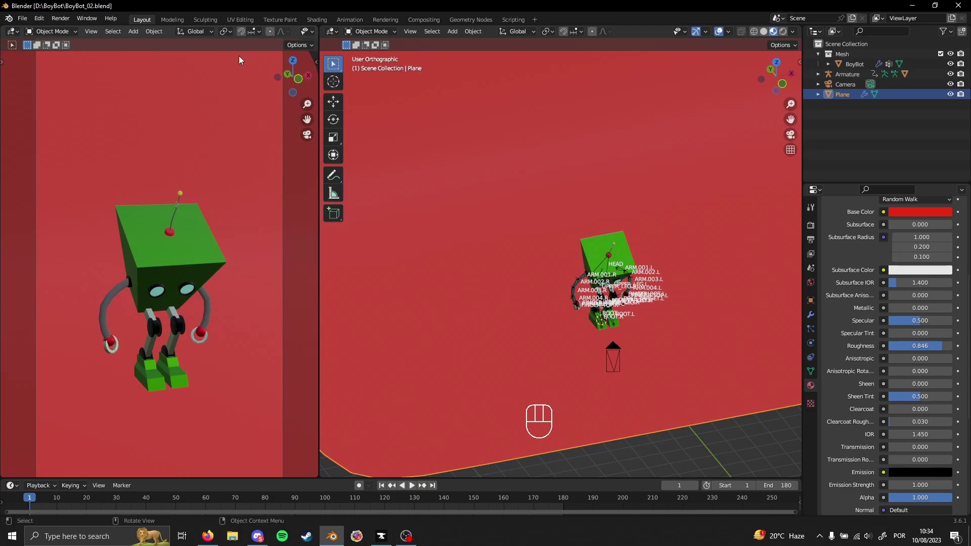
# - Switch the camera viewport to rendered shading and open the World settings
pyautogui.scroll(-5, 207, 33)
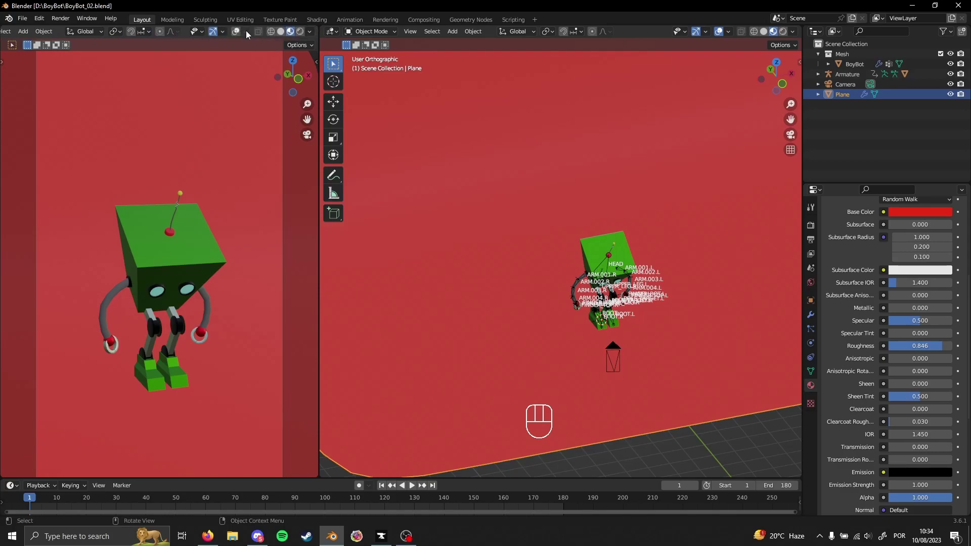
pyautogui.scroll(5, 243, 30)
pyautogui.scroll(-5, 189, 30)
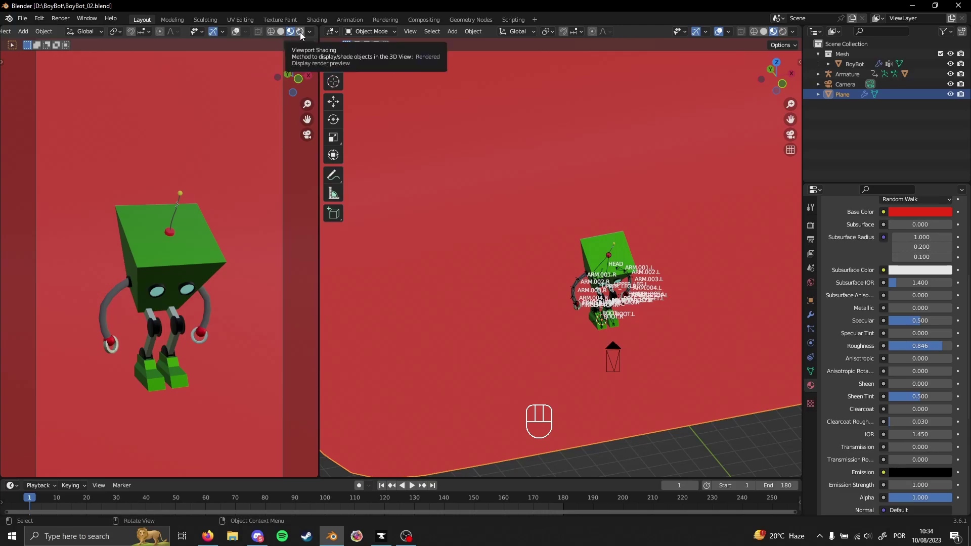
pyautogui.click(300, 32)
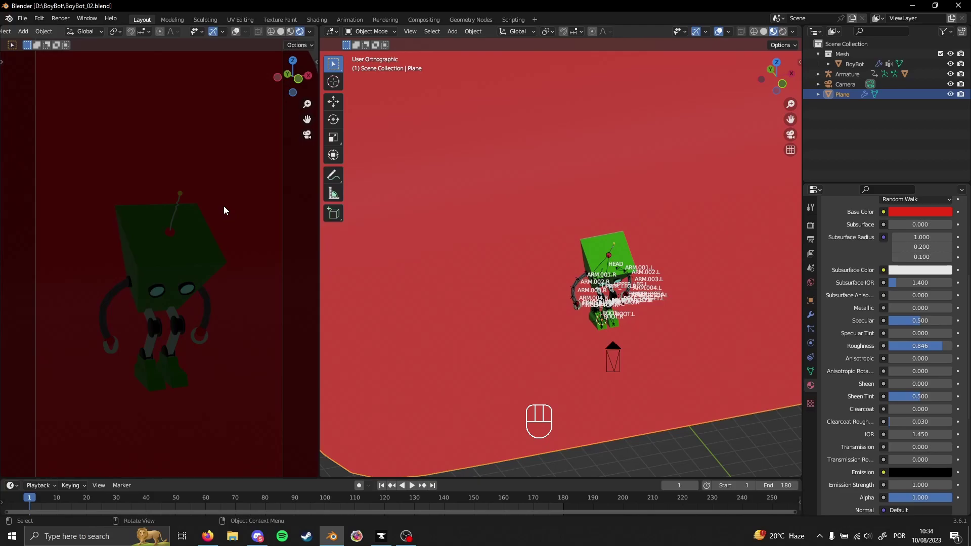
pyautogui.click(811, 282)
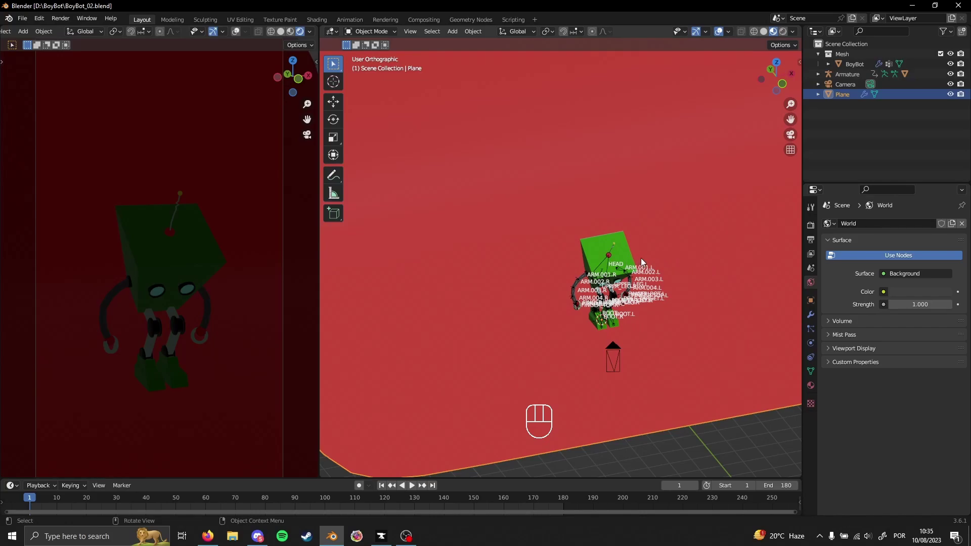
# - Add a Sun light to the scene
pyautogui.keyDown('shift'); pyautogui.moveTo(645, 257); pyautogui.dragTo(653, 259, button='middle'); pyautogui.keyUp('shift')
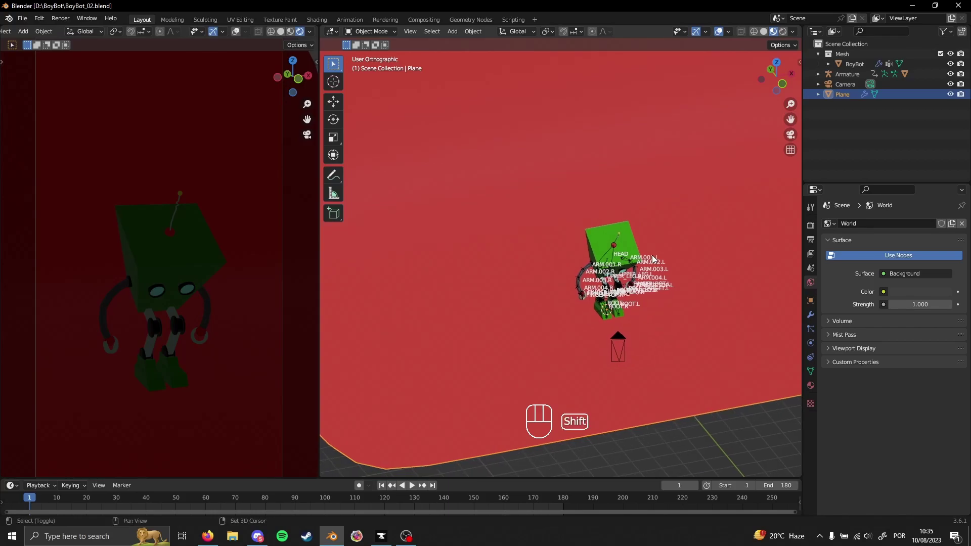
pyautogui.hotkey('shift', 'a')
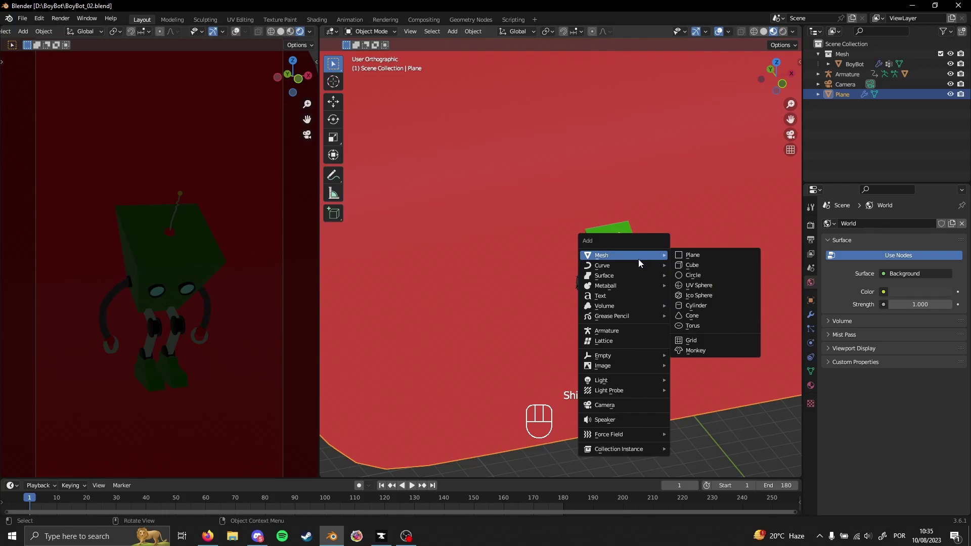
pyautogui.moveTo(606, 384)
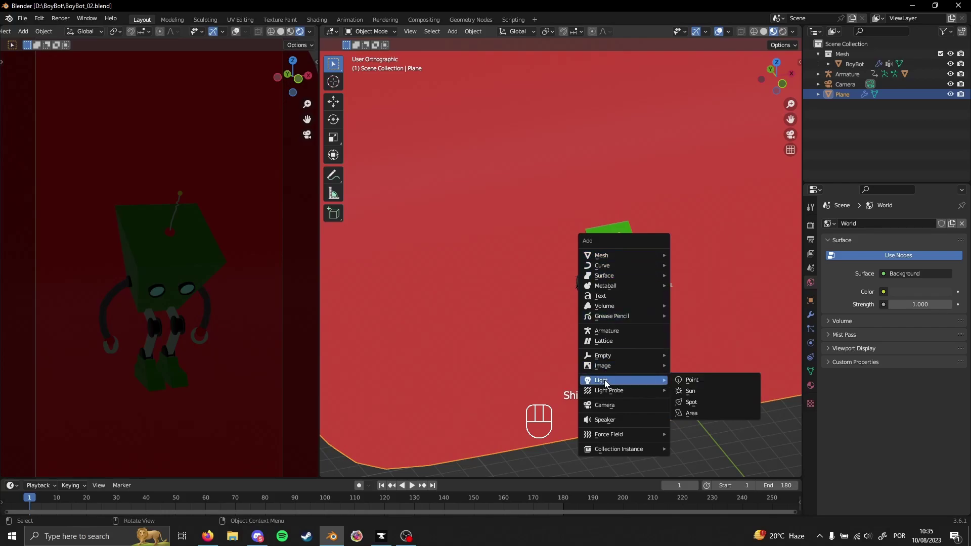
pyautogui.click(698, 392)
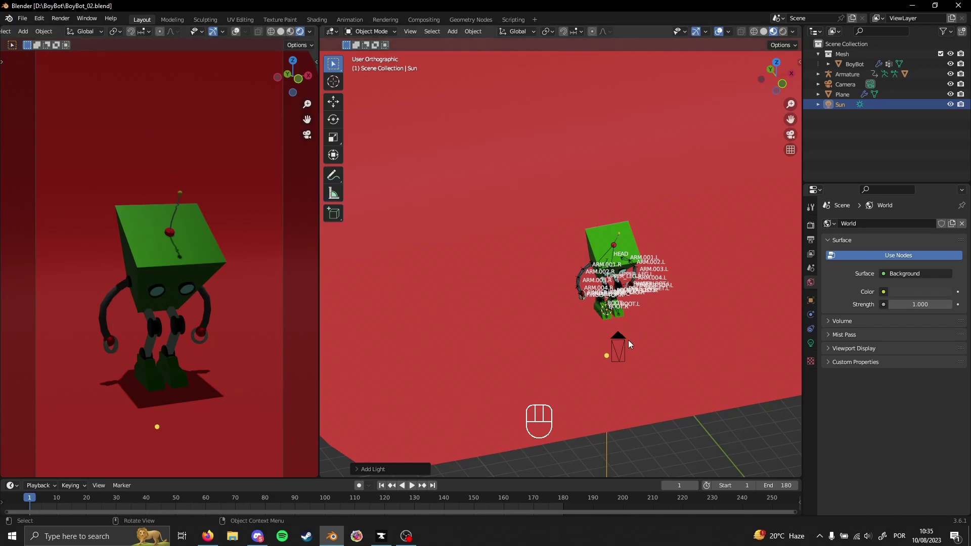
# - Move the sun light around the robot, leaving it high above and behind the robot as seen from the side
pyautogui.moveTo(584, 338); pyautogui.dragTo(663, 311, button='middle')
pyautogui.scroll(-2, 603, 311)
pyautogui.keyDown('shift'); pyautogui.moveTo(603, 311); pyautogui.dragTo(566, 280, button='middle'); pyautogui.keyUp('shift')
pyautogui.press('g')
pyautogui.click(474, 201)
pyautogui.press('g')
pyautogui.click(763, 214)
pyautogui.press('g')
pyautogui.click(605, 173)
pyautogui.press('g')
pyautogui.click(475, 285)
pyautogui.press('g')
pyautogui.click(648, 289)
pyautogui.press('g')
pyautogui.click(551, 300)
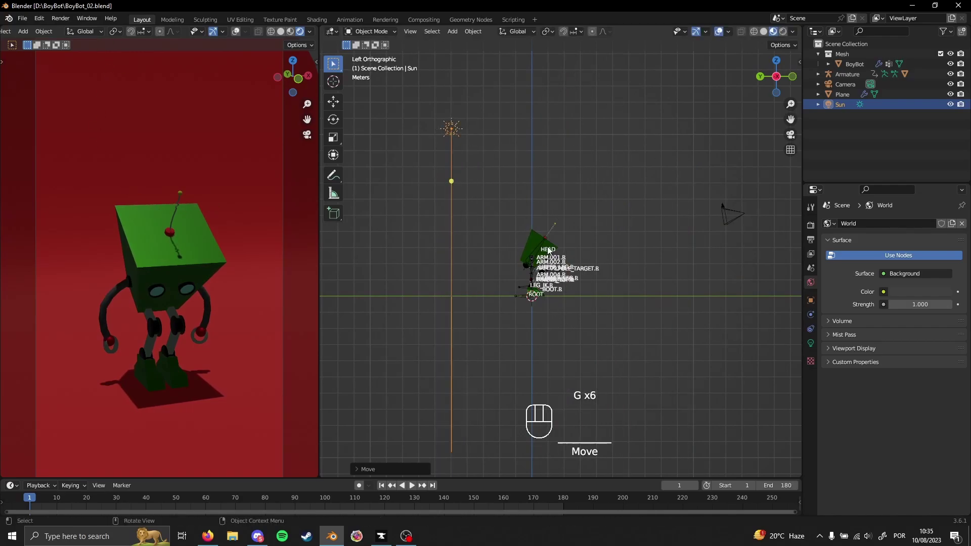
# - Rotate the sun light in the left view to a nearly horizontal beam aimed toward the backdrop wall
pyautogui.keyDown('shift'); pyautogui.moveTo(575, 235); pyautogui.dragTo(636, 233, button='middle'); pyautogui.keyUp('shift')
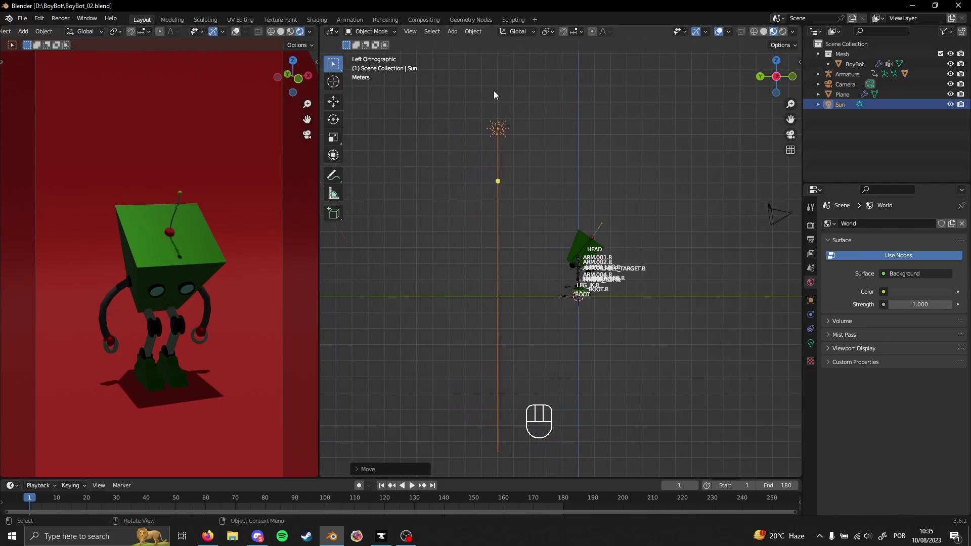
pyautogui.press('r')
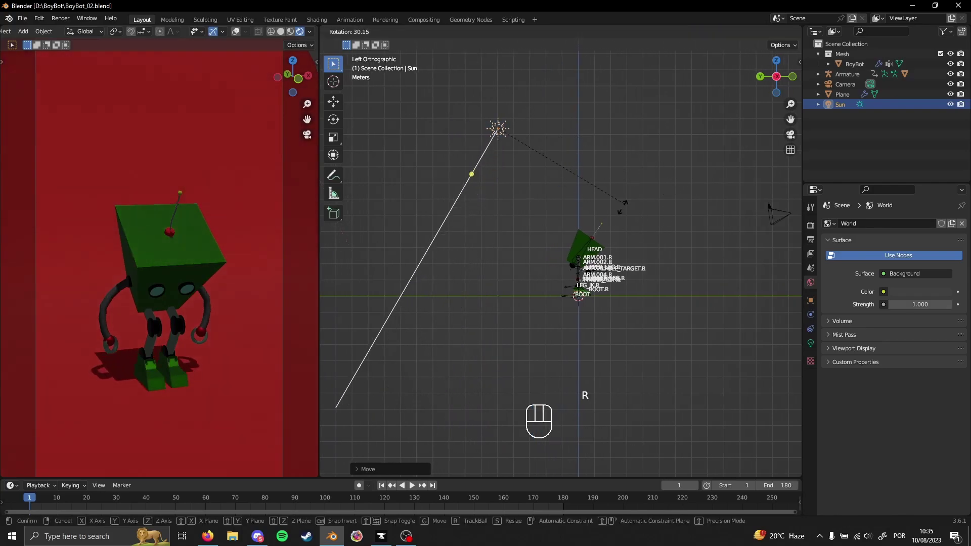
pyautogui.click(542, 283)
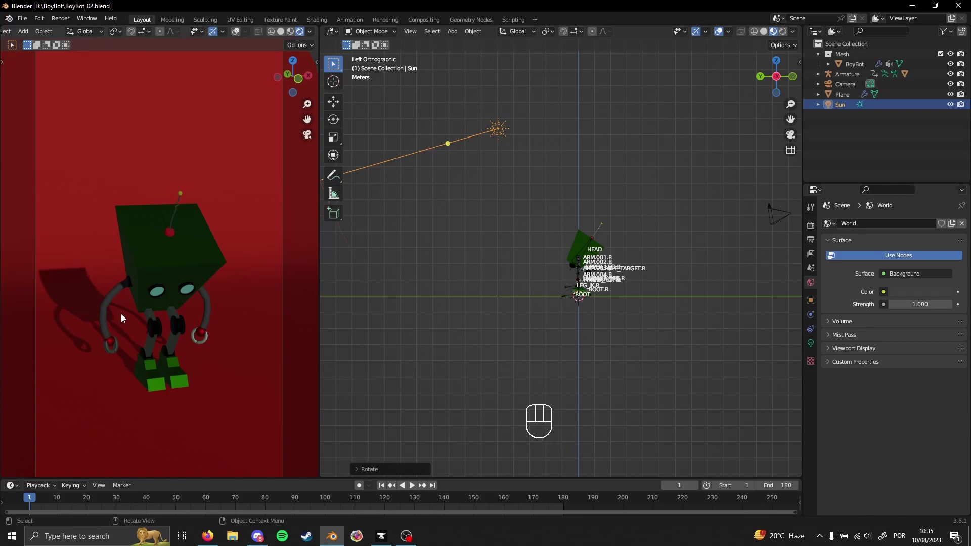
# - Rotate the sun light in the top view so the robot's shadow falls diagonally on the opposite side
pyautogui.moveTo(631, 166); pyautogui.dragTo(629, 263, button='middle')
pyautogui.keyDown('shift'); pyautogui.moveTo(639, 186); pyautogui.dragTo(672, 332, button='middle'); pyautogui.keyUp('shift')
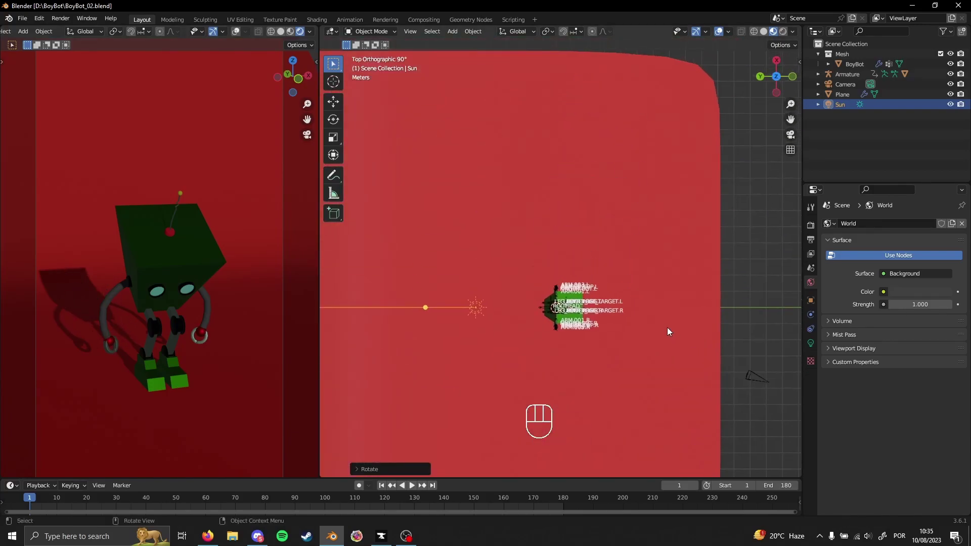
pyautogui.press('r')
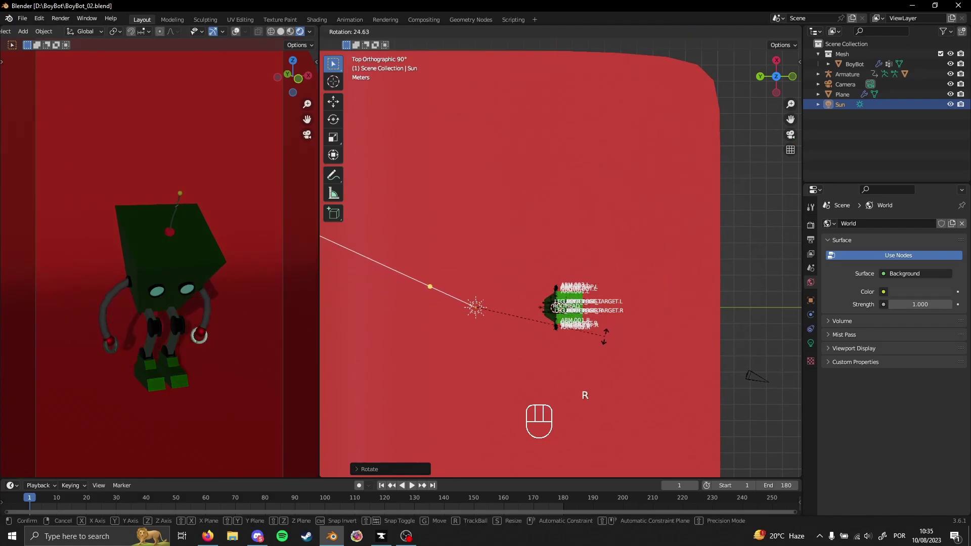
pyautogui.click(593, 342)
# - Tilt the sun light more steeply downward in the left view to shorten the robot's shadow on the floor
pyautogui.moveTo(627, 354); pyautogui.dragTo(615, 263, button='middle')
pyautogui.press('r')
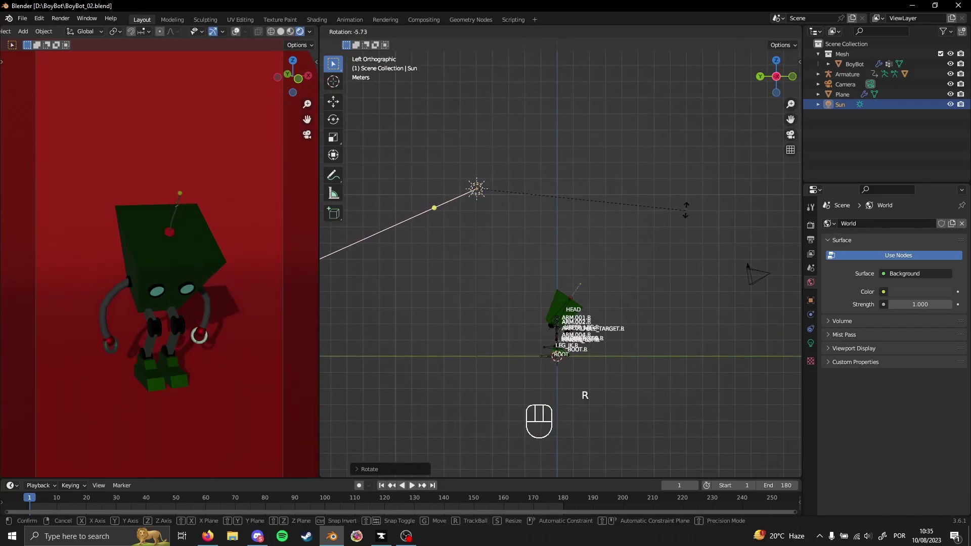
pyautogui.click(666, 160)
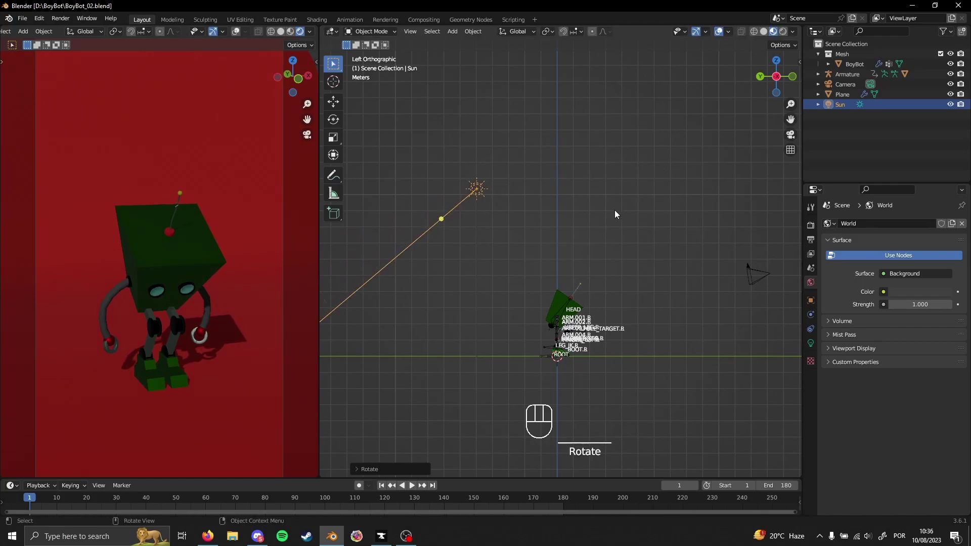
# - Set the sun light's strength to 3 in its light settings
pyautogui.keyDown('shift'); pyautogui.moveTo(614, 210); pyautogui.dragTo(618, 171, button='middle'); pyautogui.keyUp('shift')
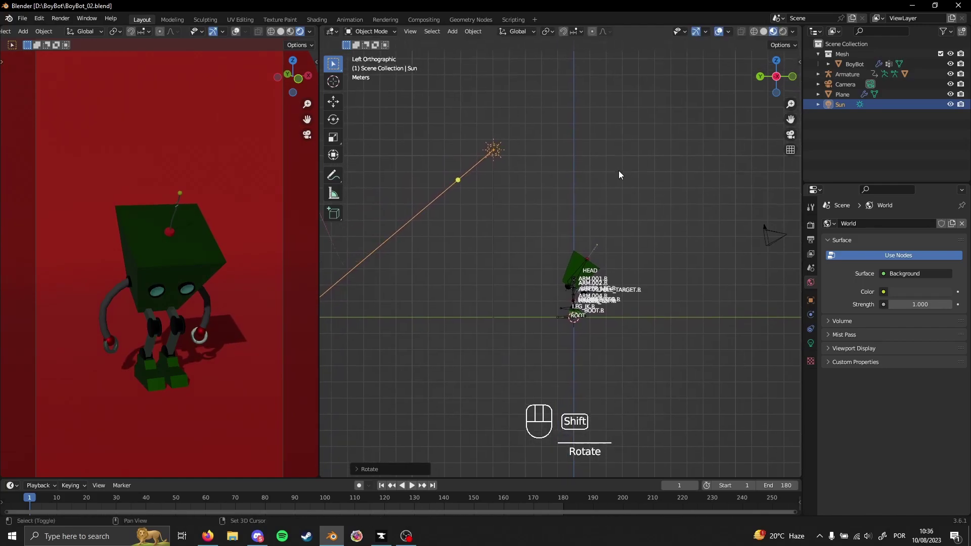
pyautogui.click(809, 343)
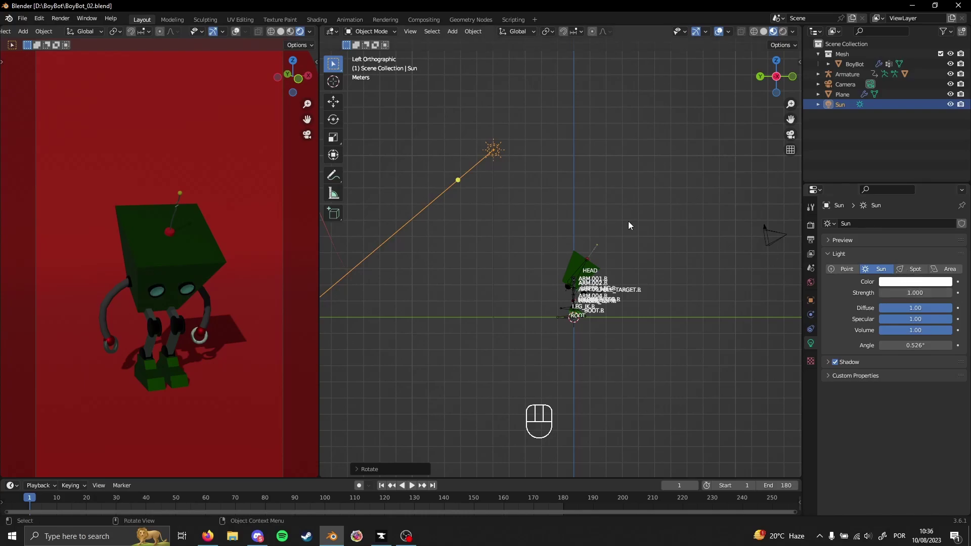
pyautogui.click(921, 292)
pyautogui.write('3')
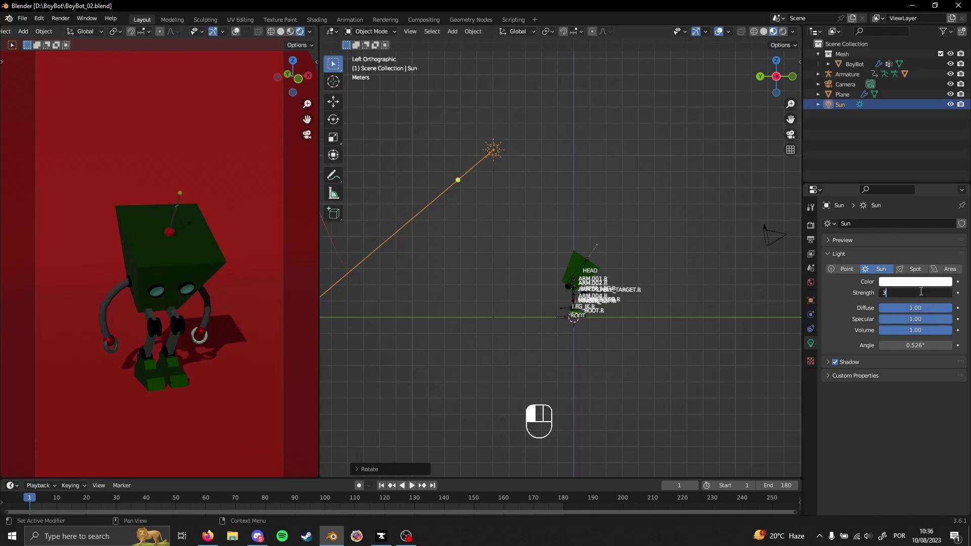
pyautogui.press('Return')
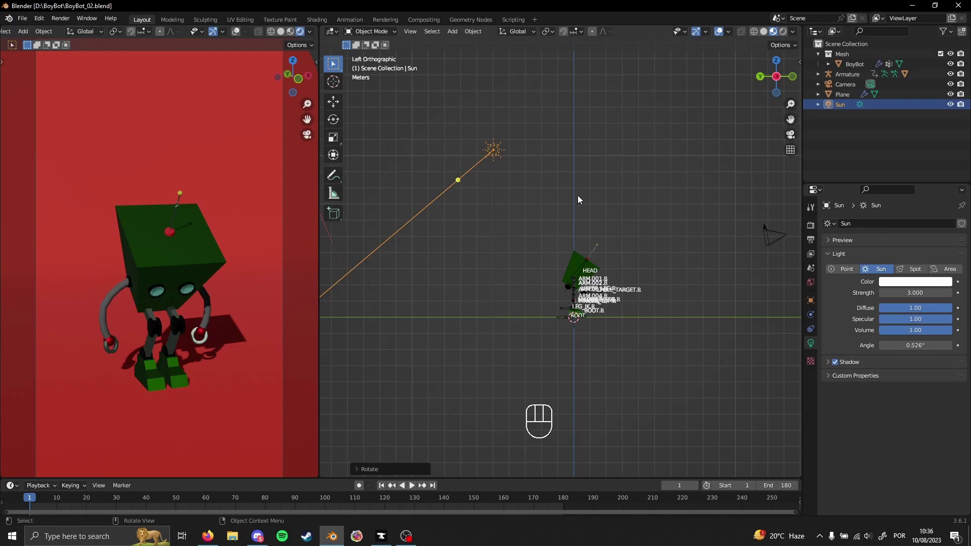
# - Switch to the Shading workspace and show its 3D view in Rendered shading with the overlays hidden
pyautogui.moveTo(582, 194); pyautogui.dragTo(586, 302, button='middle')
pyautogui.keyDown('shift'); pyautogui.moveTo(635, 200); pyautogui.dragTo(612, 332, button='middle'); pyautogui.keyUp('shift')
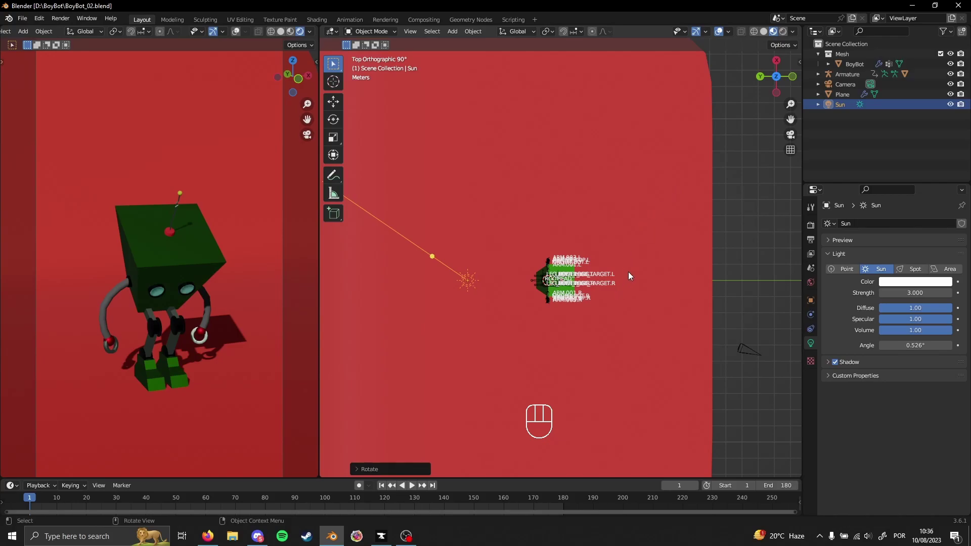
pyautogui.click(313, 20)
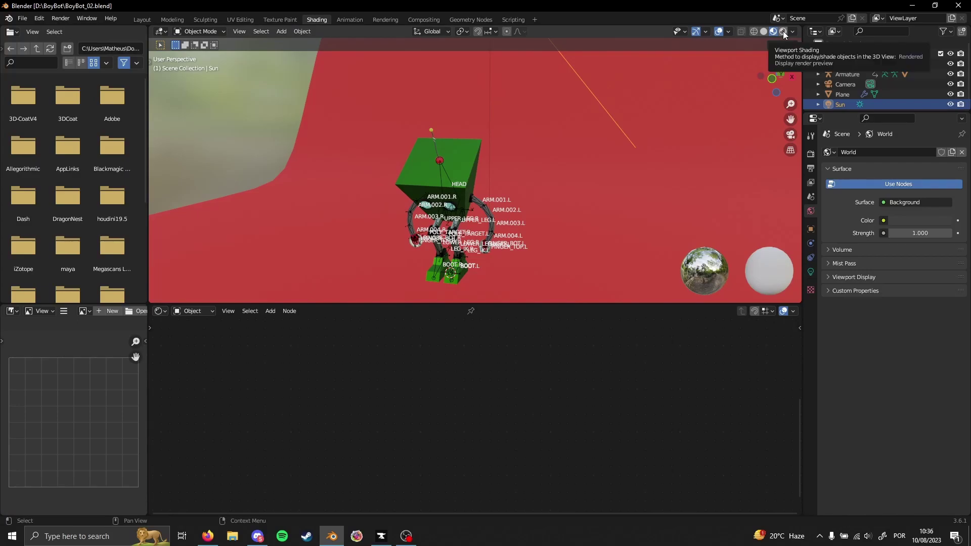
pyautogui.click(784, 33)
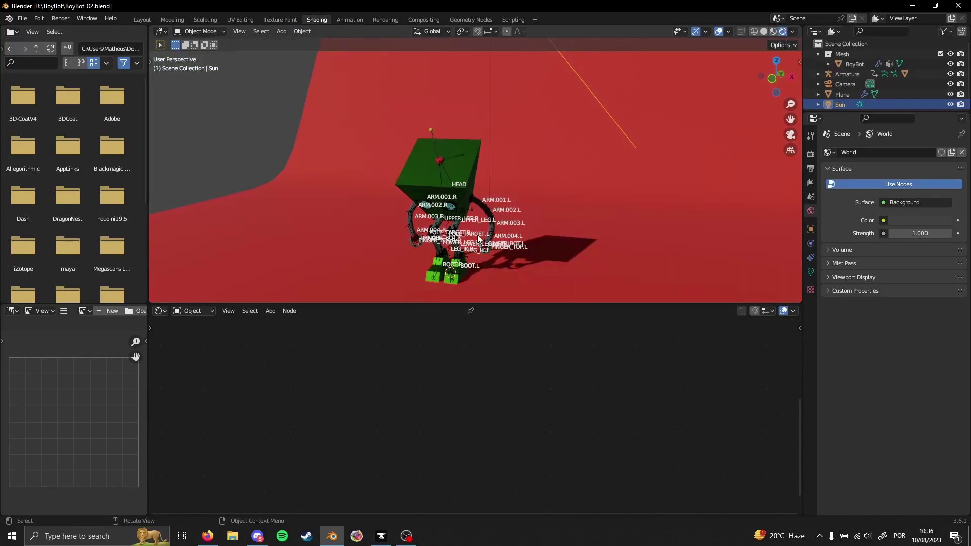
pyautogui.press('z')
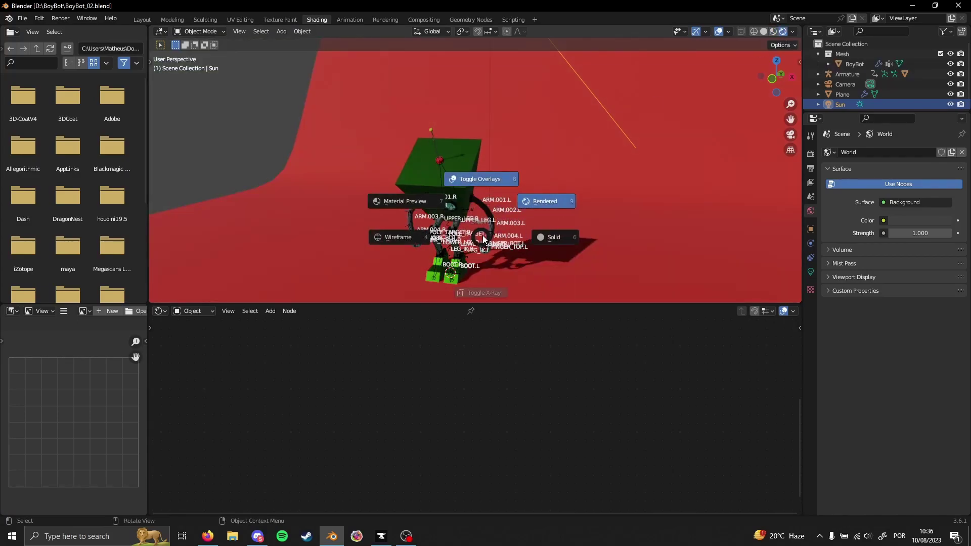
pyautogui.click(477, 180)
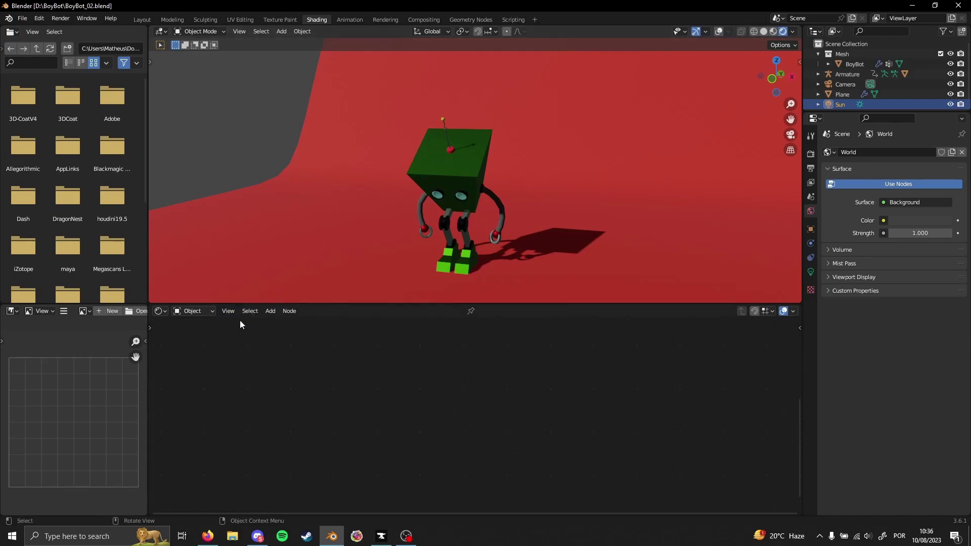
# - Show the World shader in the node editor and frame all of its nodes
pyautogui.click(200, 311)
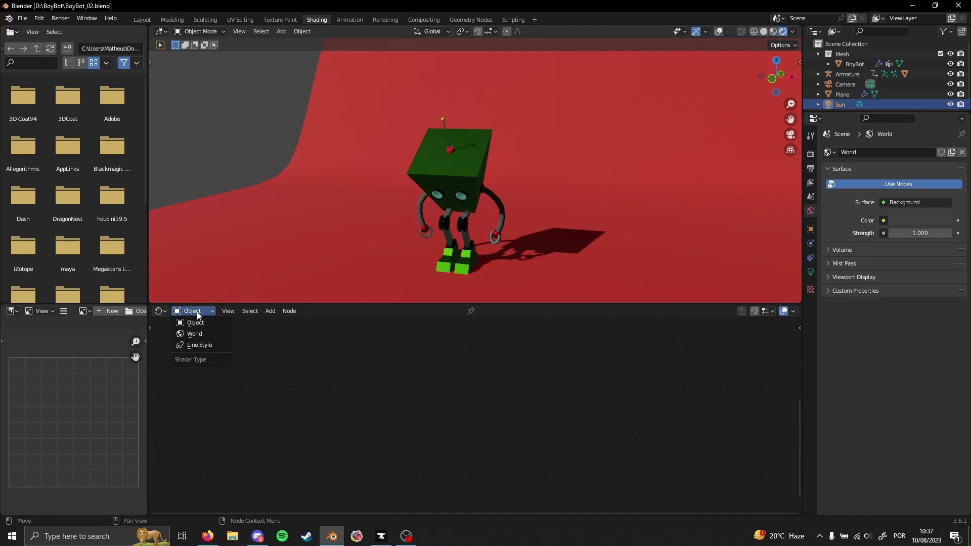
pyautogui.click(200, 335)
pyautogui.moveTo(530, 353); pyautogui.dragTo(482, 443, button='middle')
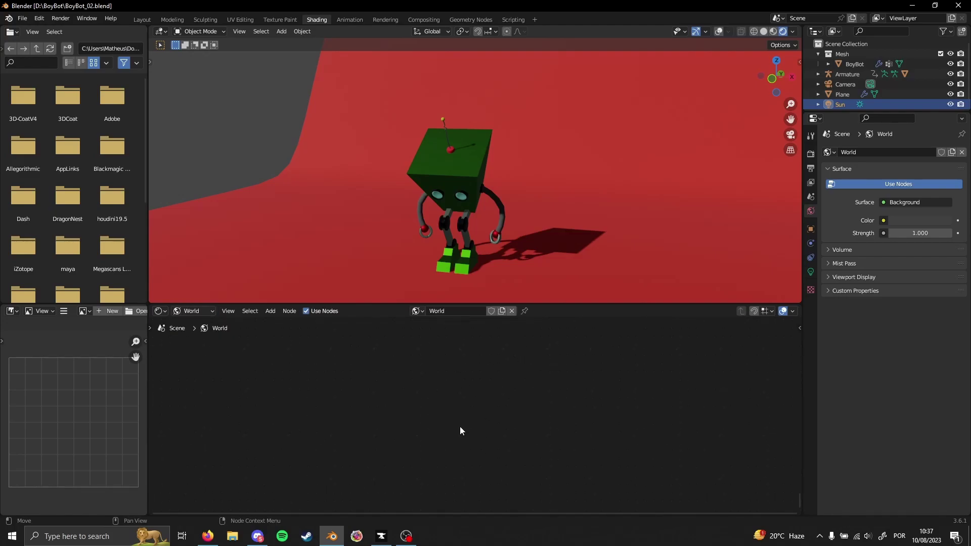
pyautogui.press('Home')
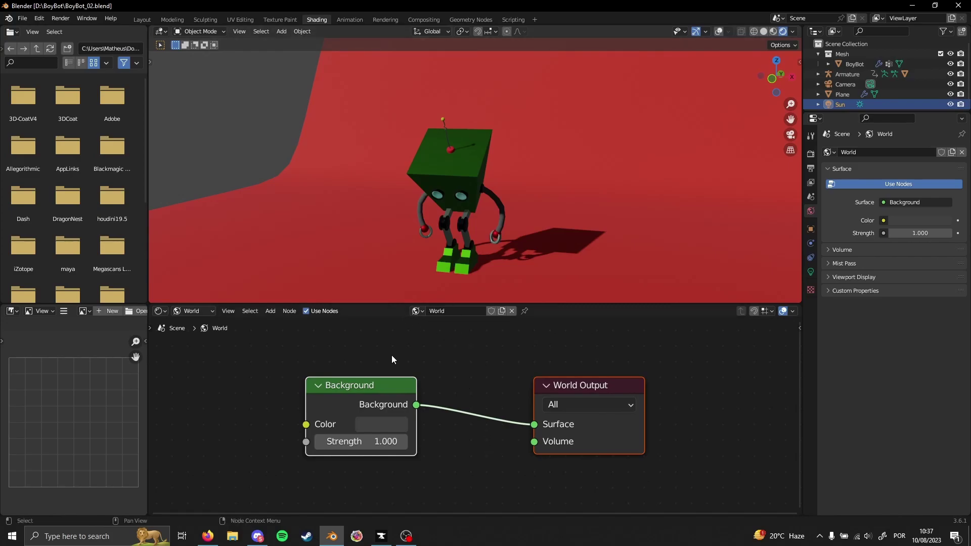
# - Add a Sky Texture node linked to the Background node's Color input and move it slightly closer to that node
pyautogui.moveTo(268, 402); pyautogui.dragTo(424, 372, button='middle')
pyautogui.scroll(-1, 440, 385)
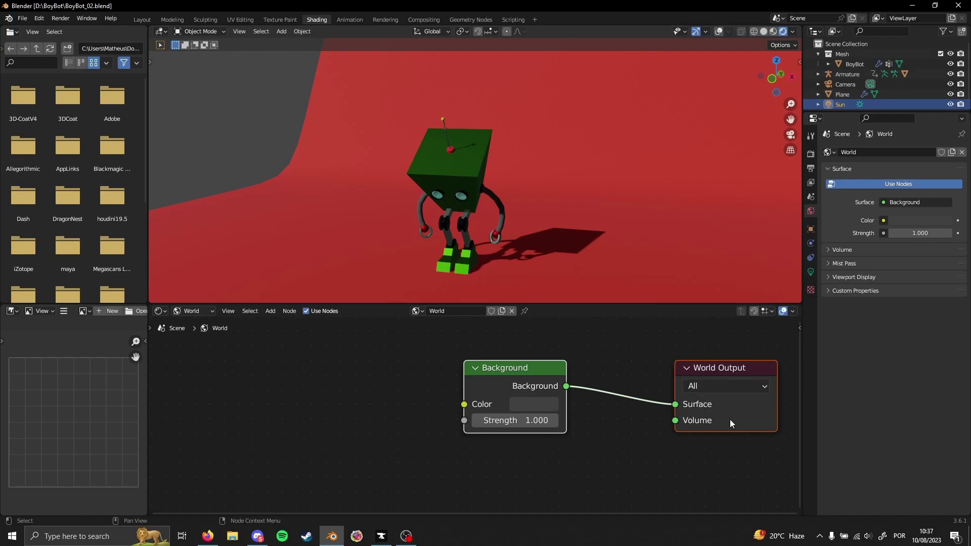
pyautogui.moveTo(282, 385); pyautogui.dragTo(328, 385, button='middle')
pyautogui.moveTo(437, 383); pyautogui.dragTo(462, 390, button='middle')
pyautogui.moveTo(292, 424); pyautogui.dragTo(304, 405, button='middle')
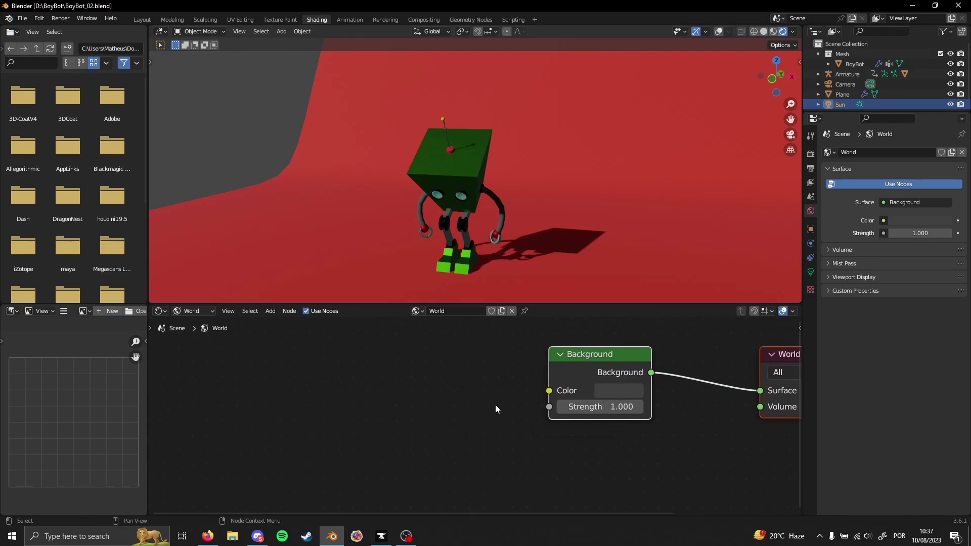
pyautogui.moveTo(549, 391); pyautogui.dragTo(363, 374)
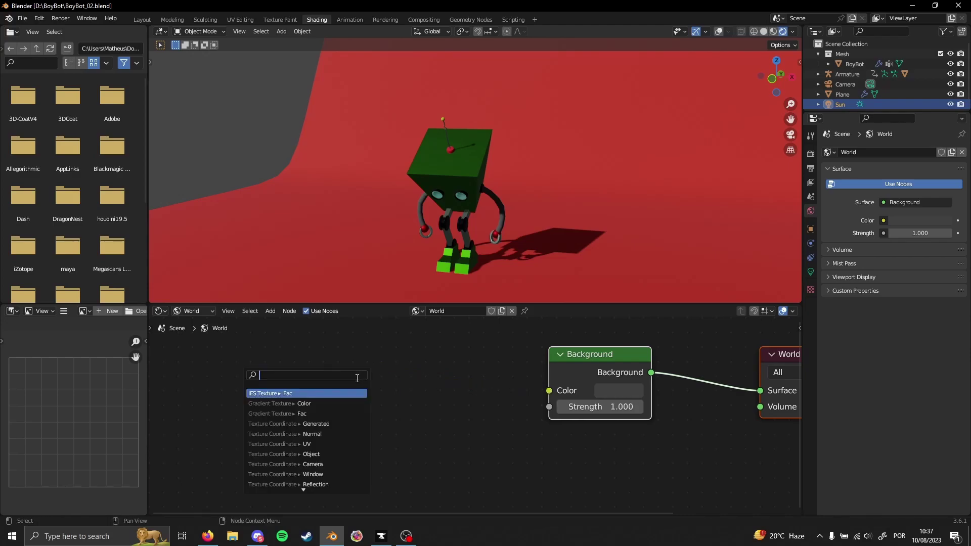
pyautogui.write('sky')
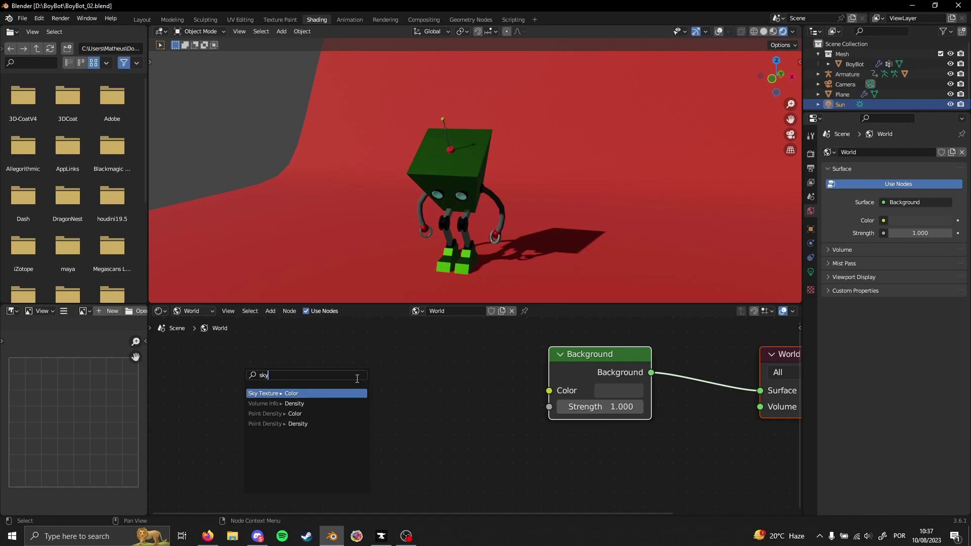
pyautogui.press('Return')
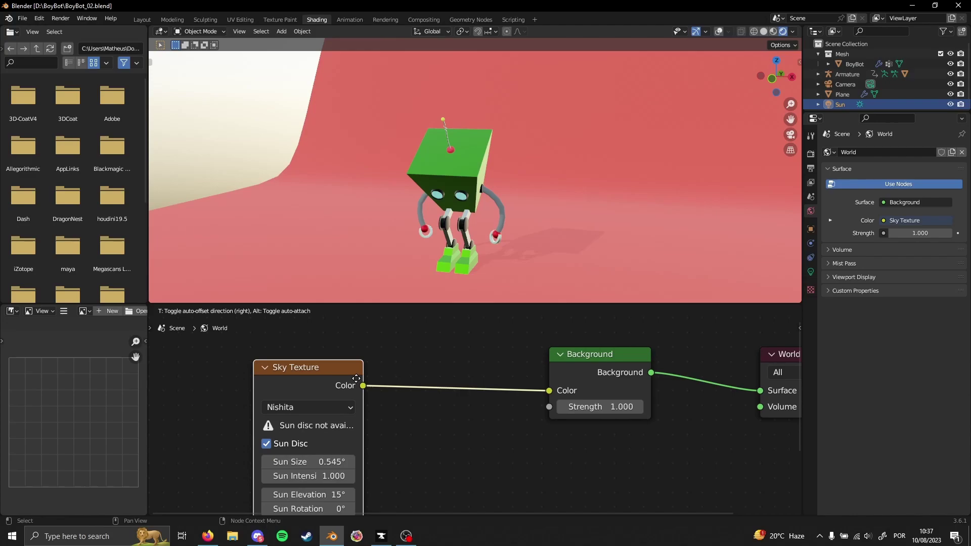
pyautogui.click(383, 371)
pyautogui.scroll(-2, 426, 403)
pyautogui.moveTo(426, 403); pyautogui.dragTo(394, 381, button='middle')
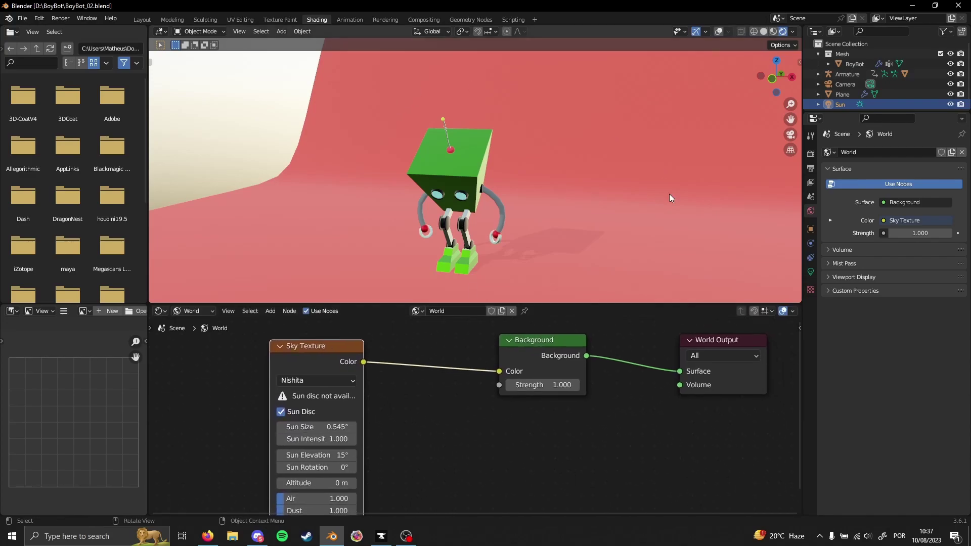
pyautogui.moveTo(552, 210)
pyautogui.mouseDown(button='middle')
pyautogui.moveTo(489, 194)
pyautogui.moveTo(686, 196)
pyautogui.moveTo(641, 192)
pyautogui.moveTo(608, 214)
pyautogui.moveTo(543, 215)
pyautogui.moveTo(551, 211)
pyautogui.mouseUp(button='middle')
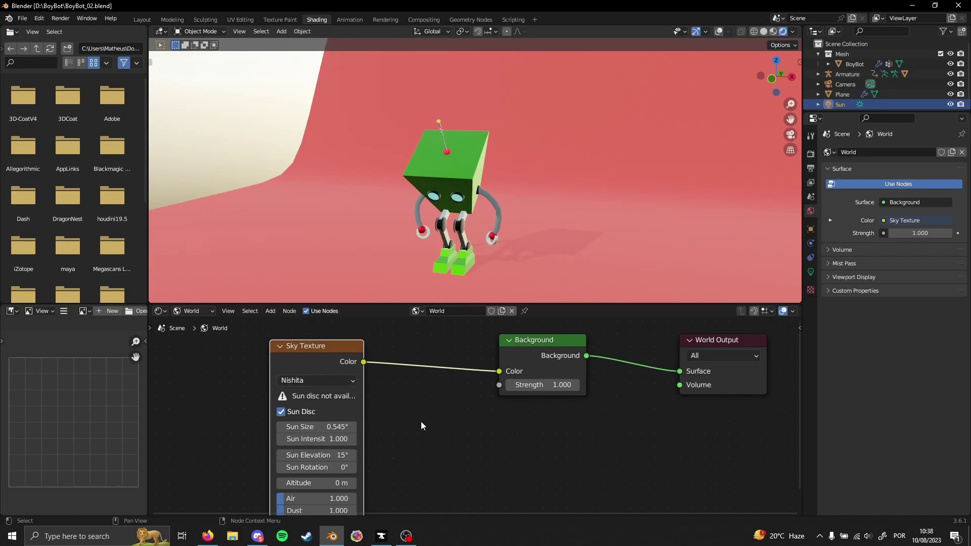
pyautogui.moveTo(317, 347); pyautogui.dragTo(344, 355)
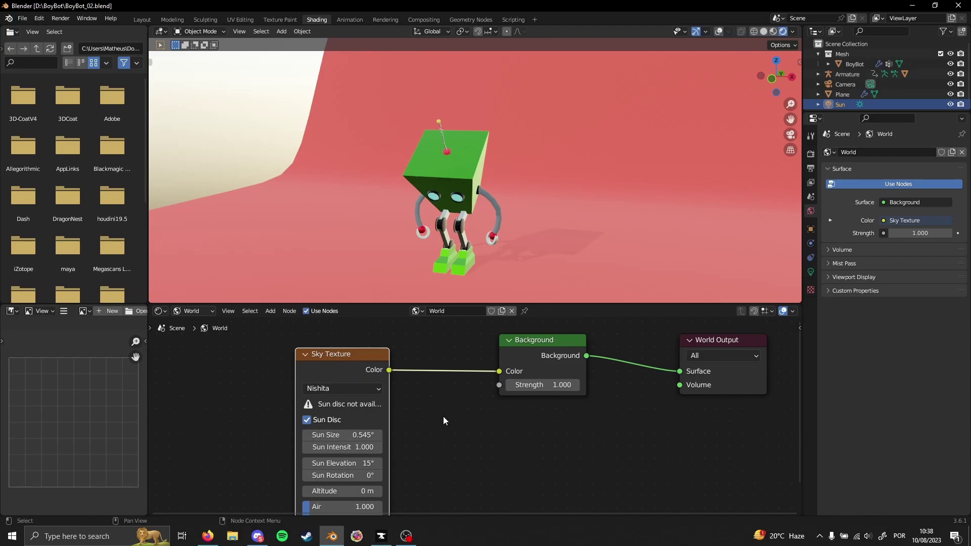
# - Set the Background node's strength to 0.4 and check the robot's lighting from a different angle
pyautogui.moveTo(445, 147); pyautogui.dragTo(520, 172, button='middle')
pyautogui.click(531, 385)
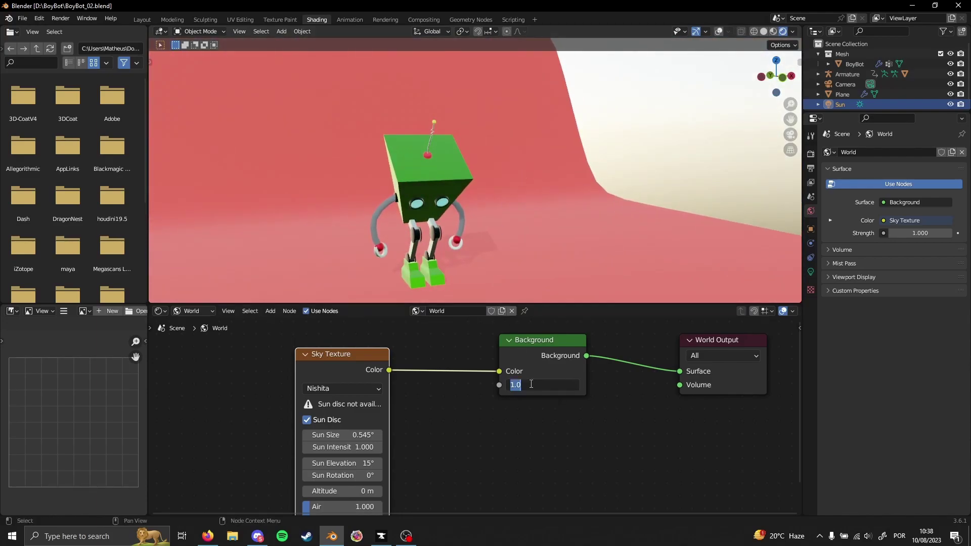
pyautogui.click(546, 325)
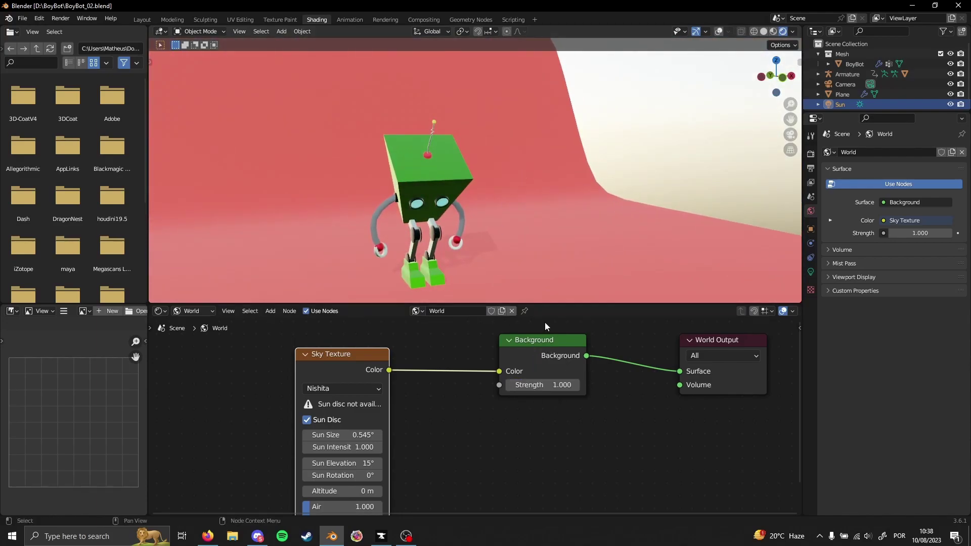
pyautogui.doubleClick(546, 386)
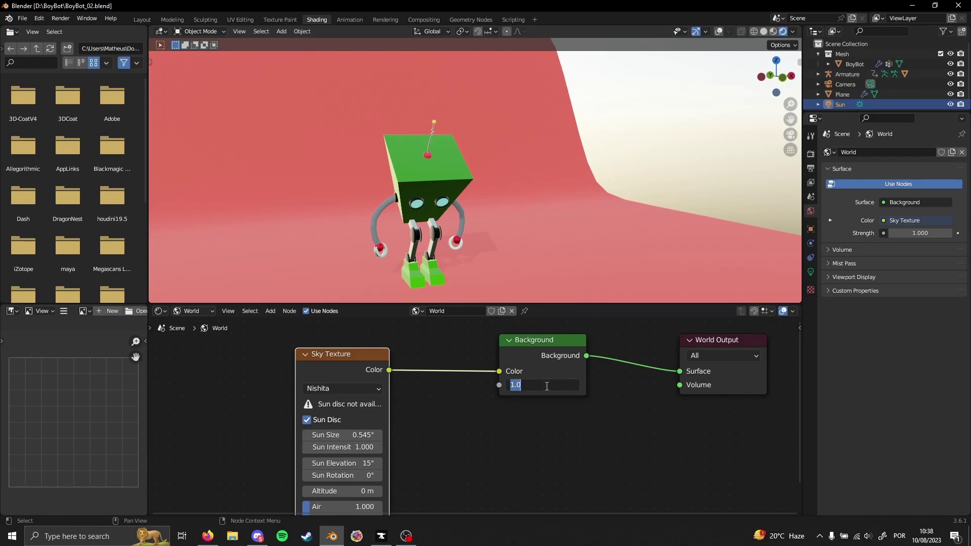
pyautogui.write('.4')
pyautogui.press('Return')
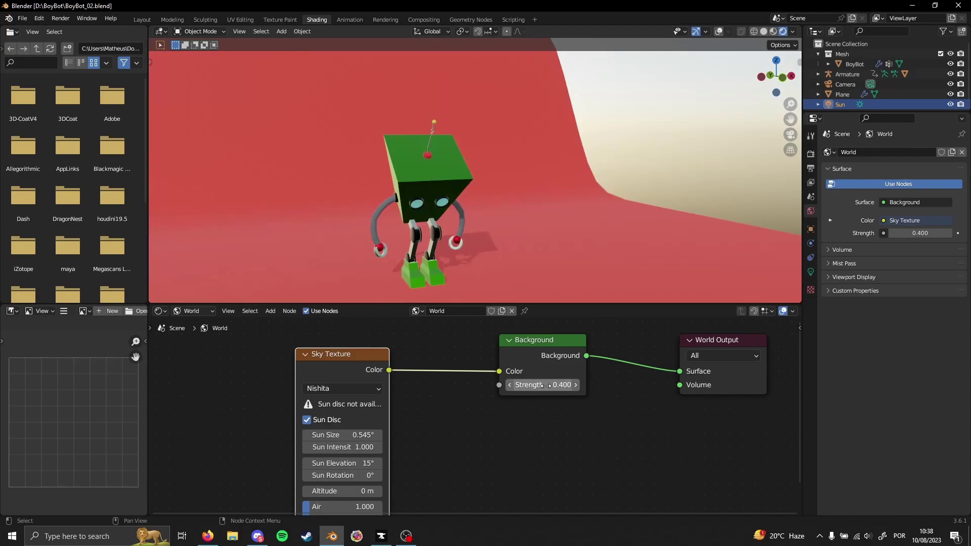
pyautogui.moveTo(478, 176); pyautogui.dragTo(569, 212, button='middle')
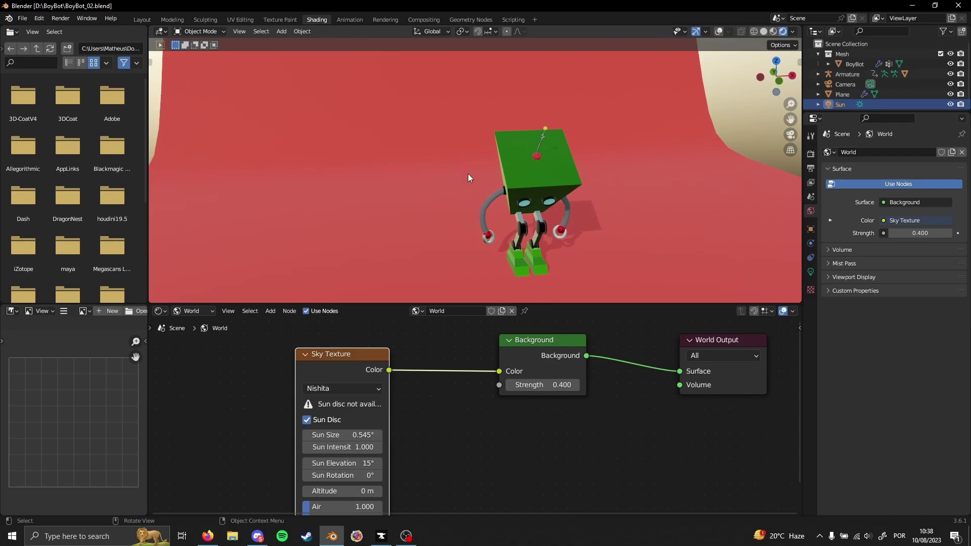
# - Return to the Layout workspace and open the scene's render settings
pyautogui.click(142, 20)
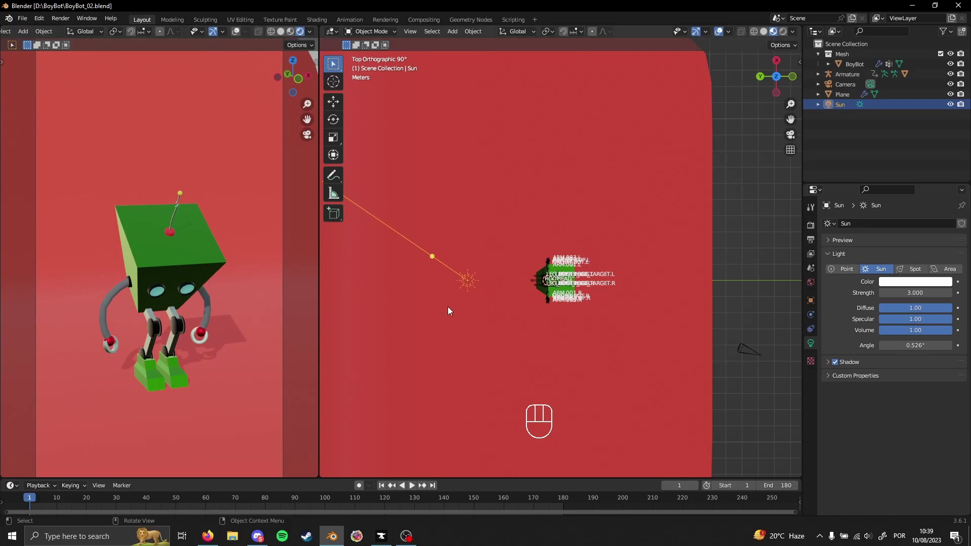
pyautogui.click(810, 225)
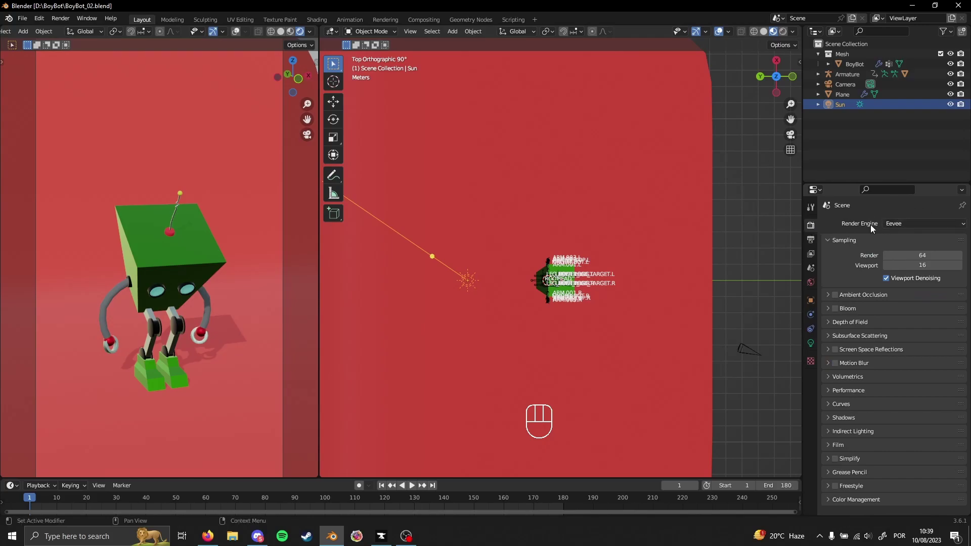
# - Compare the robot's look in both render engines by switching from Eevee to Cycles and back twice
pyautogui.click(909, 224)
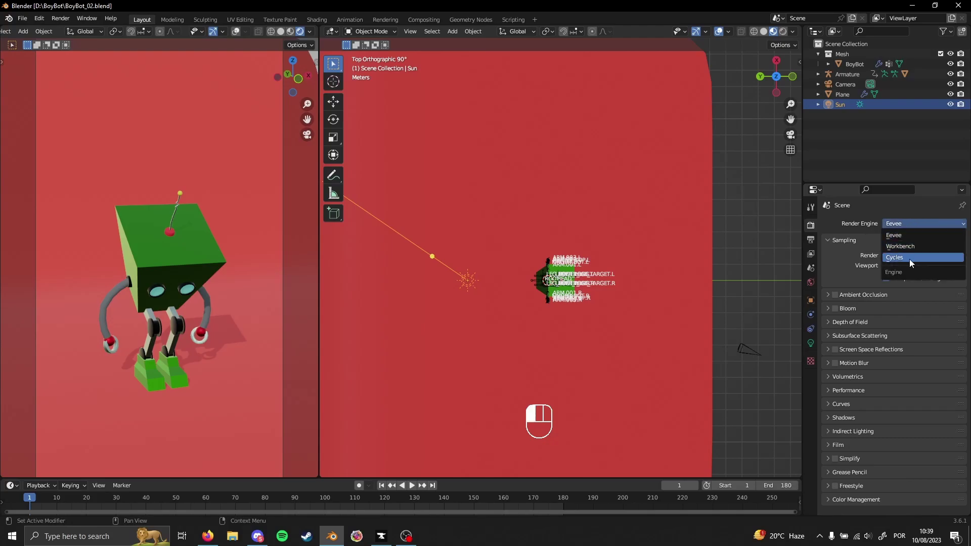
pyautogui.click(909, 223)
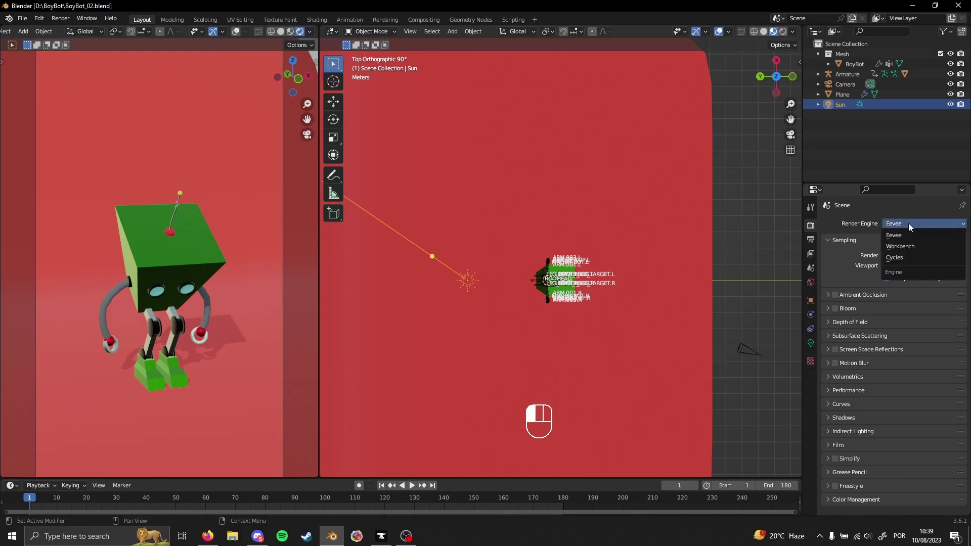
pyautogui.click(907, 258)
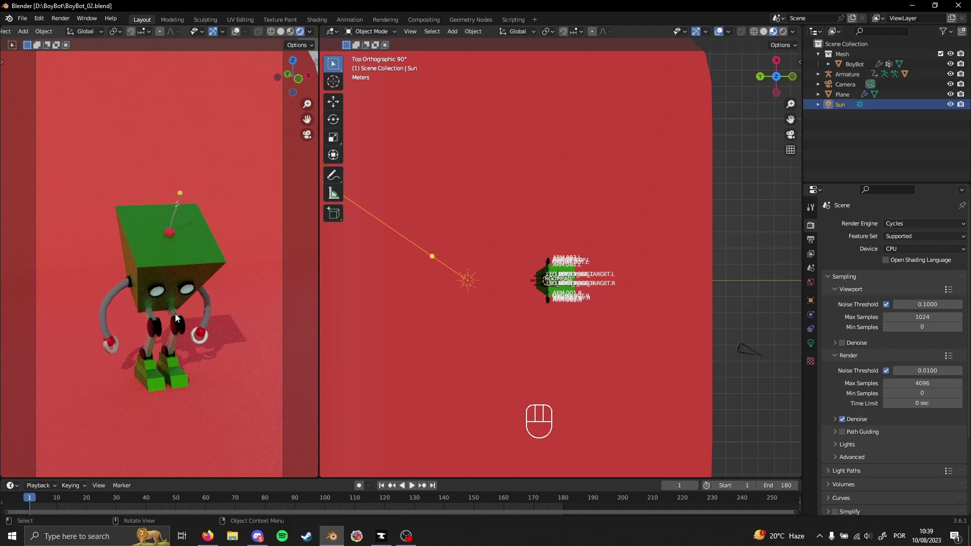
pyautogui.click(919, 225)
pyautogui.click(919, 235)
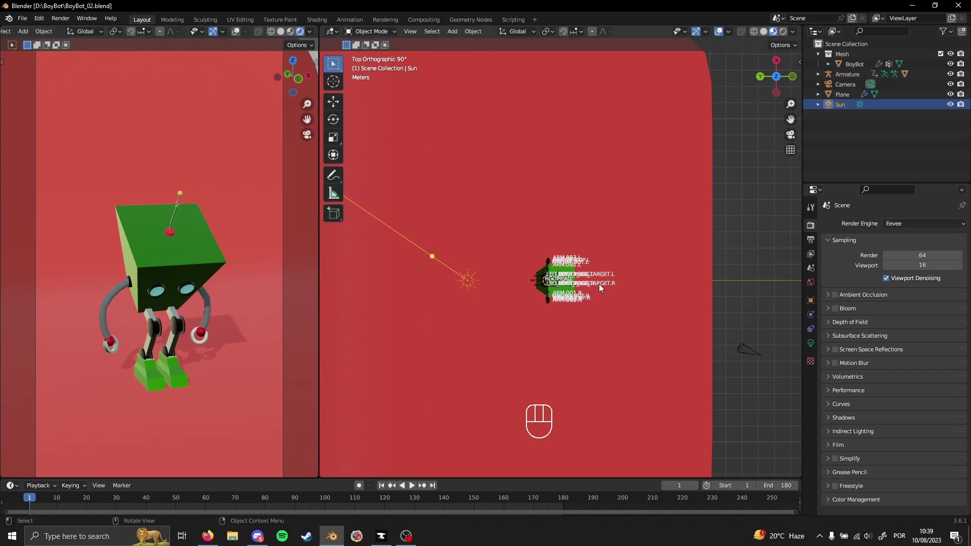
pyautogui.click(919, 223)
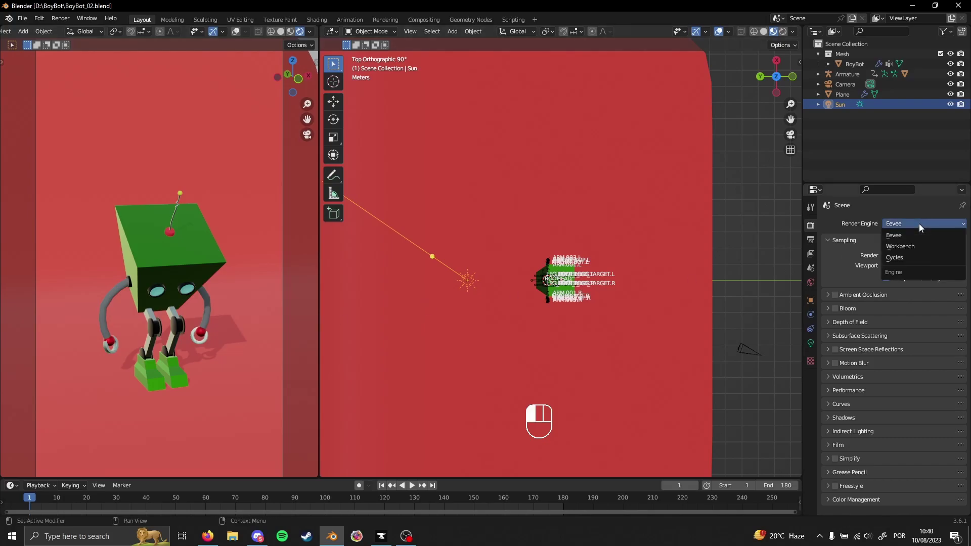
pyautogui.click(903, 257)
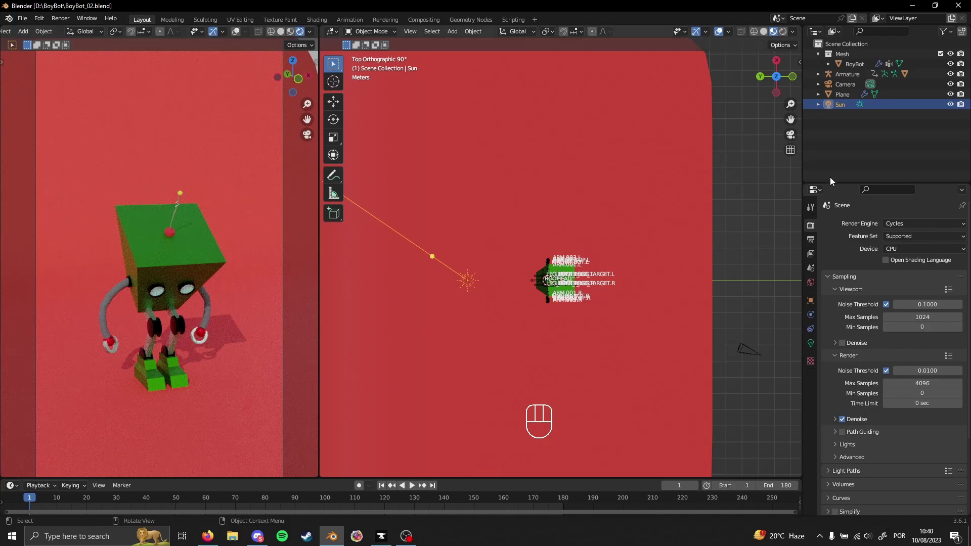
pyautogui.click(901, 222)
pyautogui.click(901, 234)
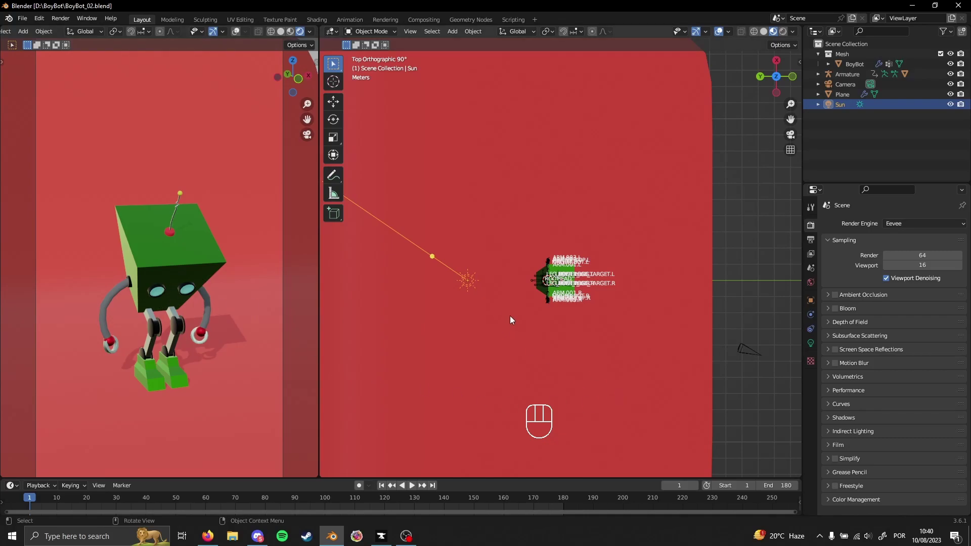
# - Enable Ambient Occlusion, Bloom and Screen Space Reflections for the Eevee render engine
pyautogui.click(835, 295)
pyautogui.click(834, 308)
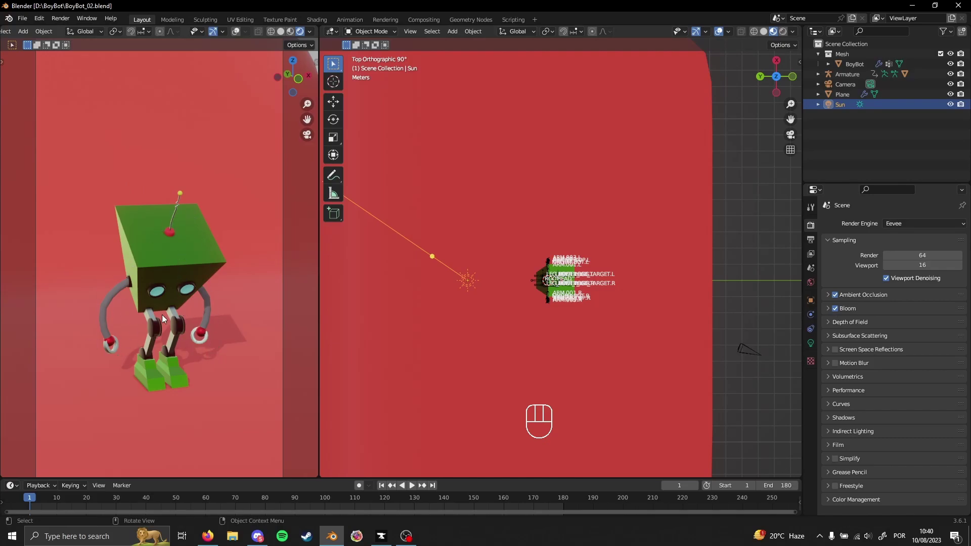
pyautogui.click(835, 351)
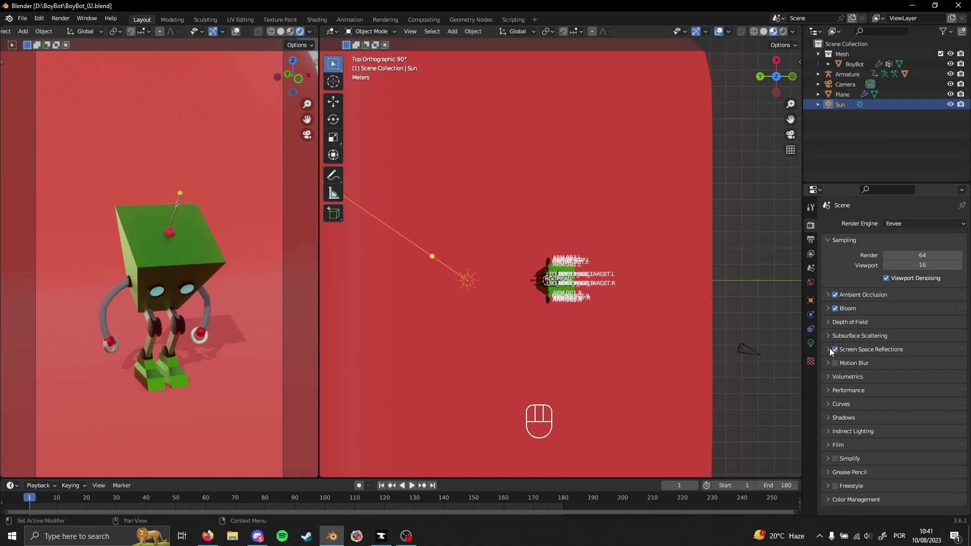
# - Set the Trace Precision of the Screen Space Reflections to 1 and collapse their settings
pyautogui.click(827, 350)
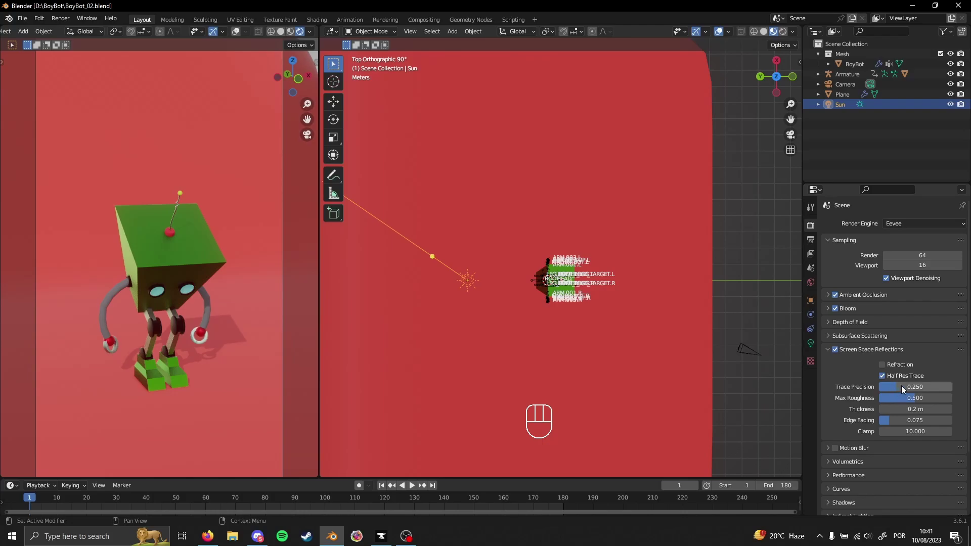
pyautogui.moveTo(897, 386); pyautogui.dragTo(953, 387)
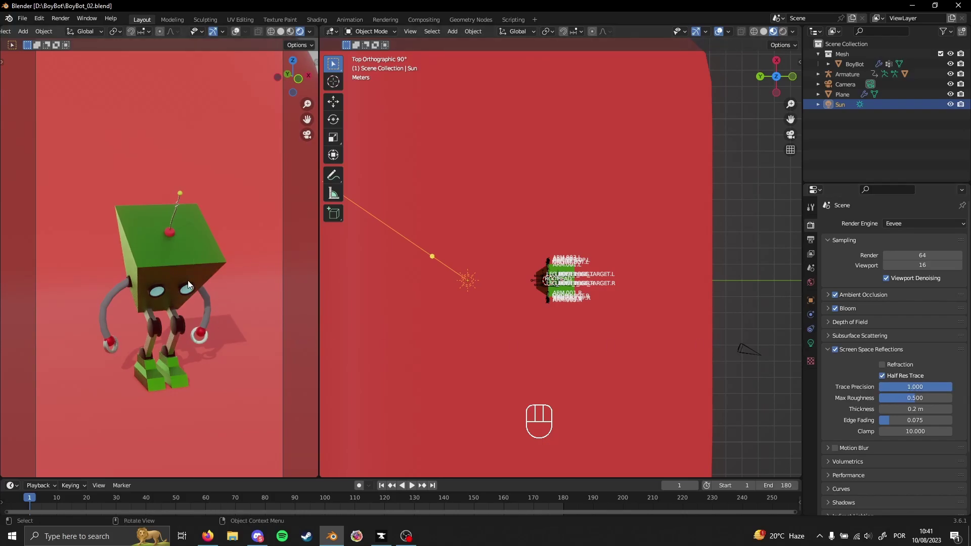
pyautogui.click(828, 350)
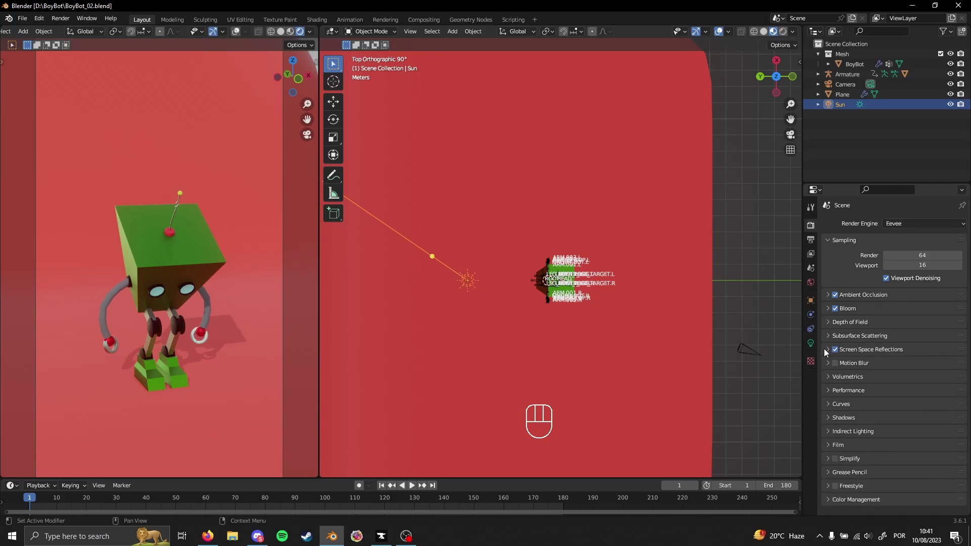
# - Enable High Bit Depth for the Eevee shadows and collapse the shadow settings
pyautogui.click(828, 417)
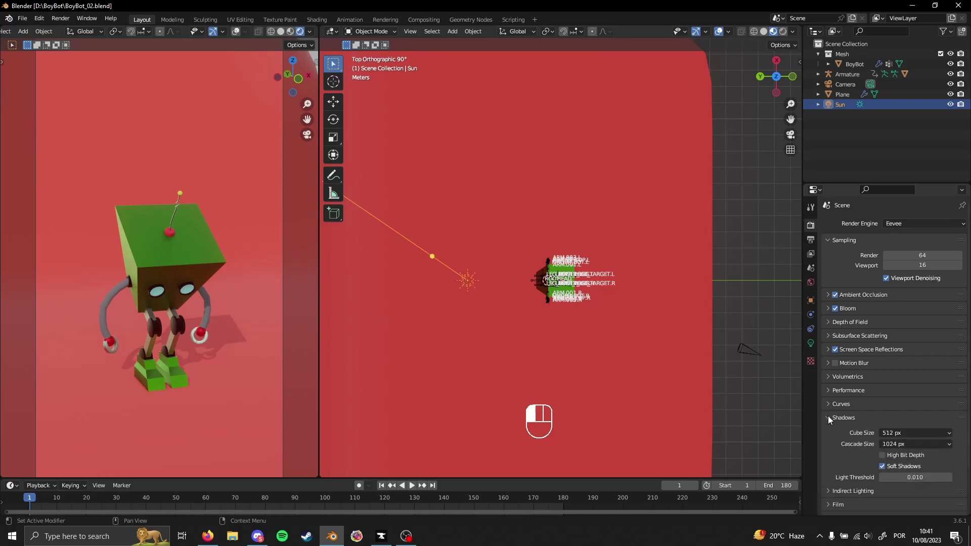
pyautogui.click(883, 456)
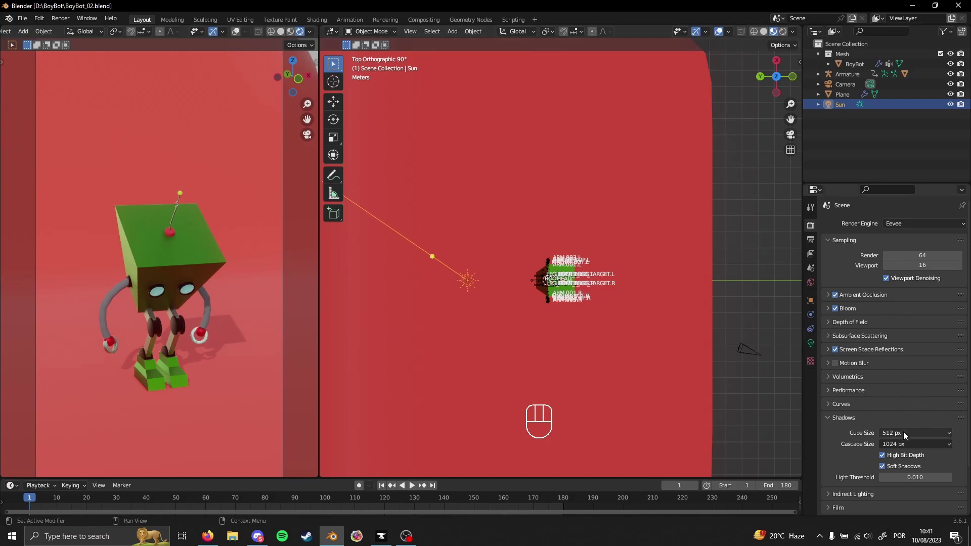
pyautogui.click(830, 418)
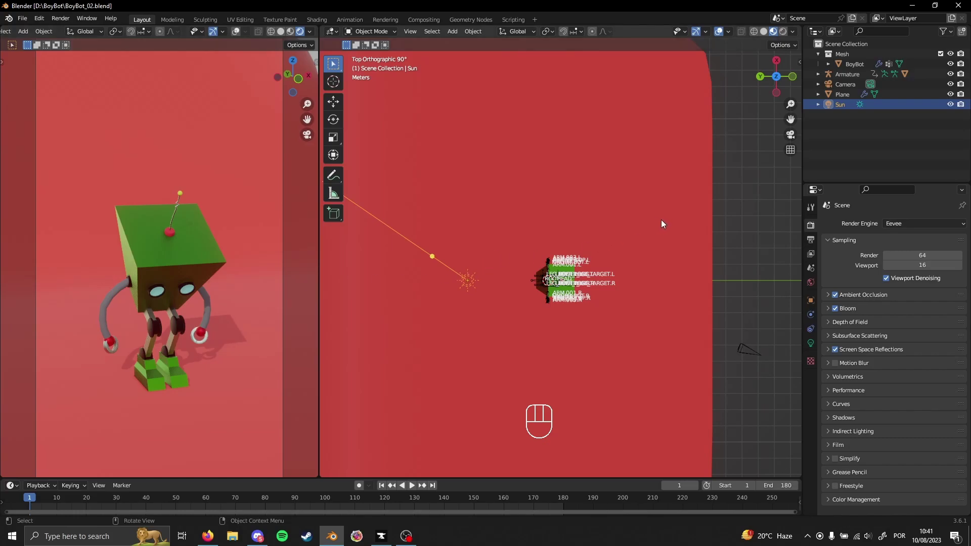
# - Review the scene's output settings and render a still image of frame 1, fitting the whole picture in view
pyautogui.click(811, 241)
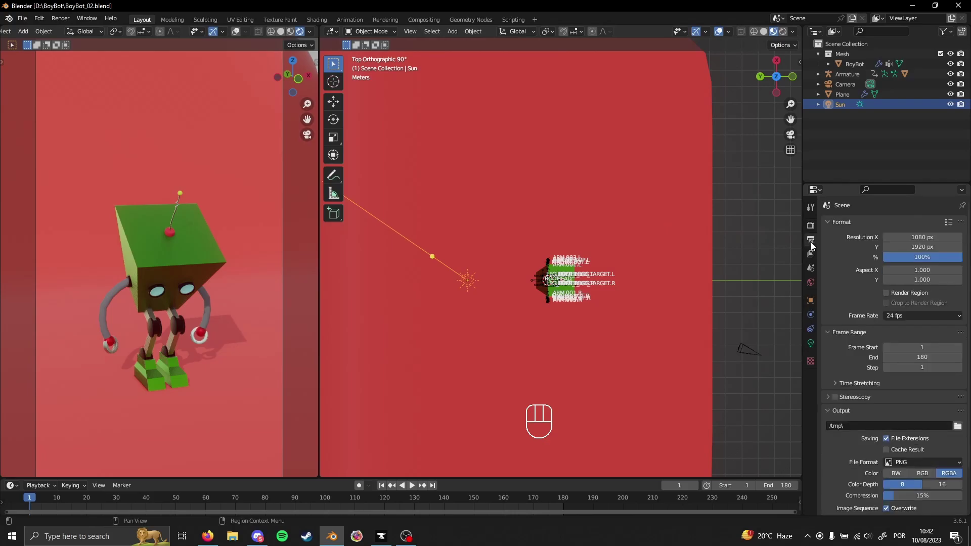
pyautogui.scroll(-3, 857, 262)
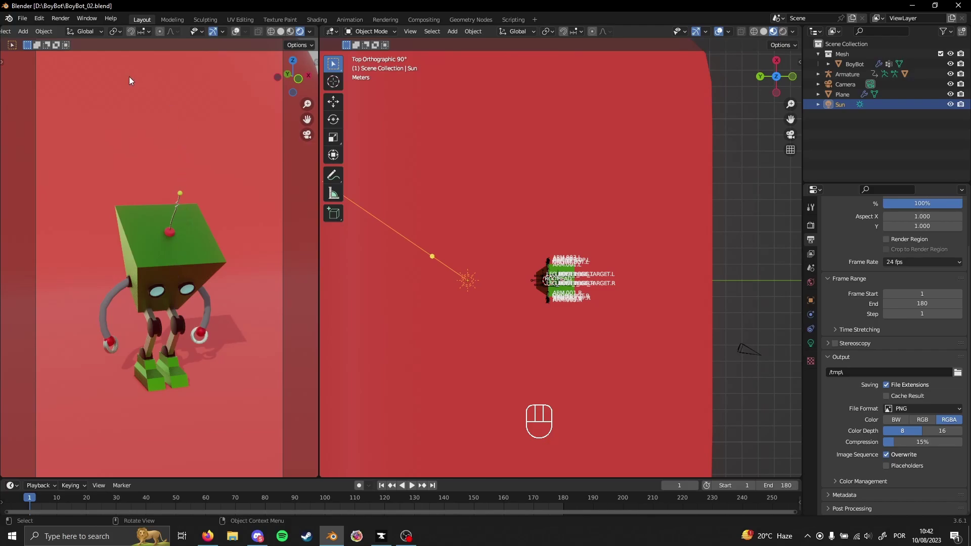
pyautogui.click(62, 19)
pyautogui.press('F12')
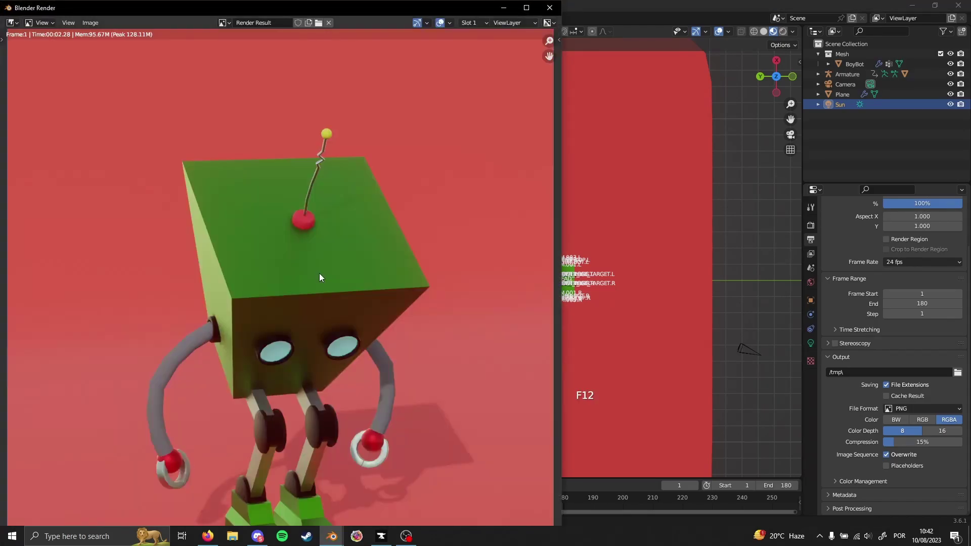
pyautogui.scroll(-4, 333, 250)
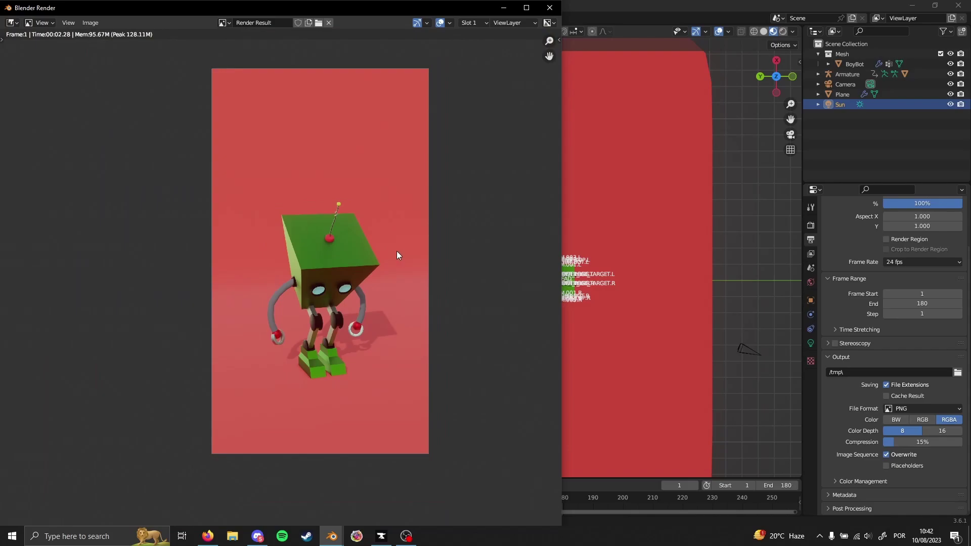
pyautogui.moveTo(396, 255); pyautogui.dragTo(372, 273, button='middle')
pyautogui.moveTo(379, 313)
pyautogui.mouseDown(button='middle')
pyautogui.moveTo(365, 312)
pyautogui.moveTo(384, 314)
pyautogui.mouseUp(button='middle')
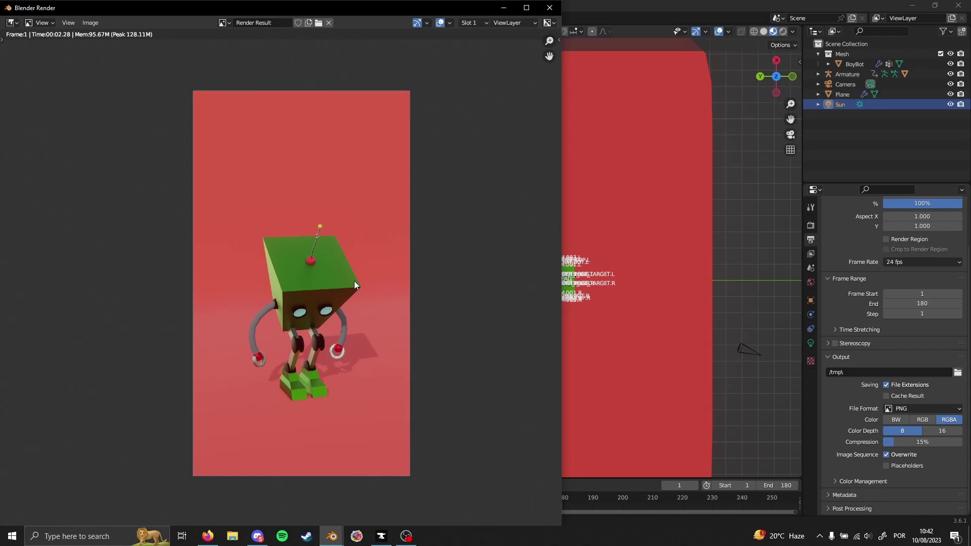
# - Open the save dialog for the rendered image, dismiss it without saving and close the render window
pyautogui.hotkey('shift', 'alt', 's')
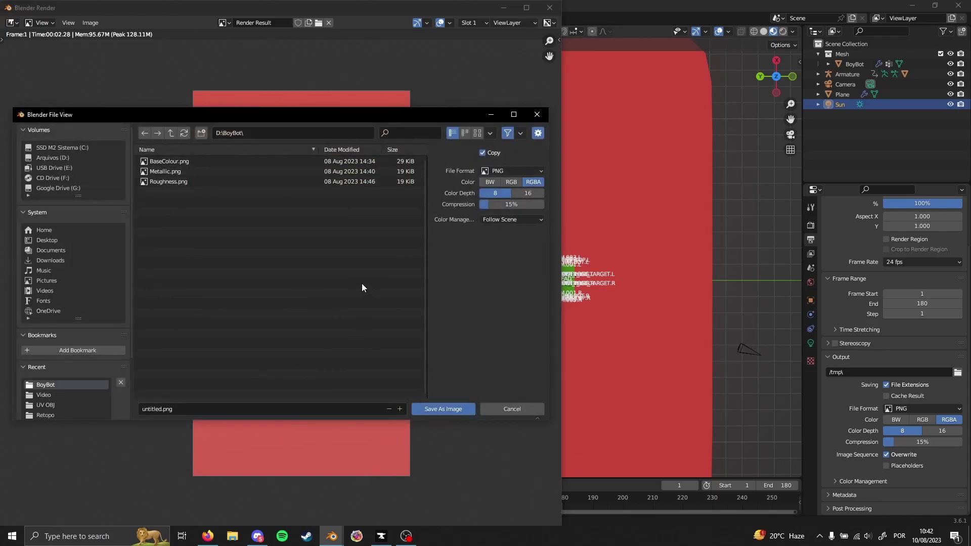
pyautogui.click(543, 118)
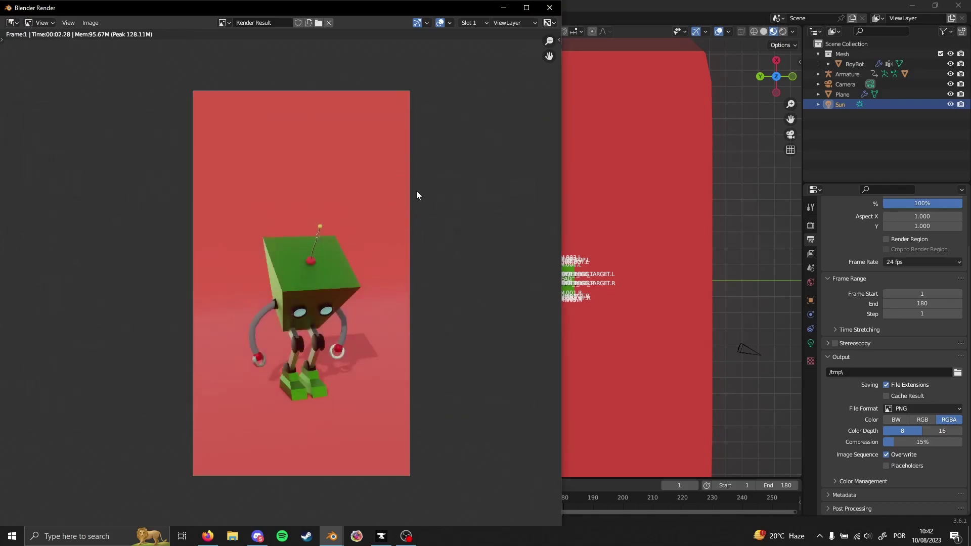
pyautogui.click(551, 9)
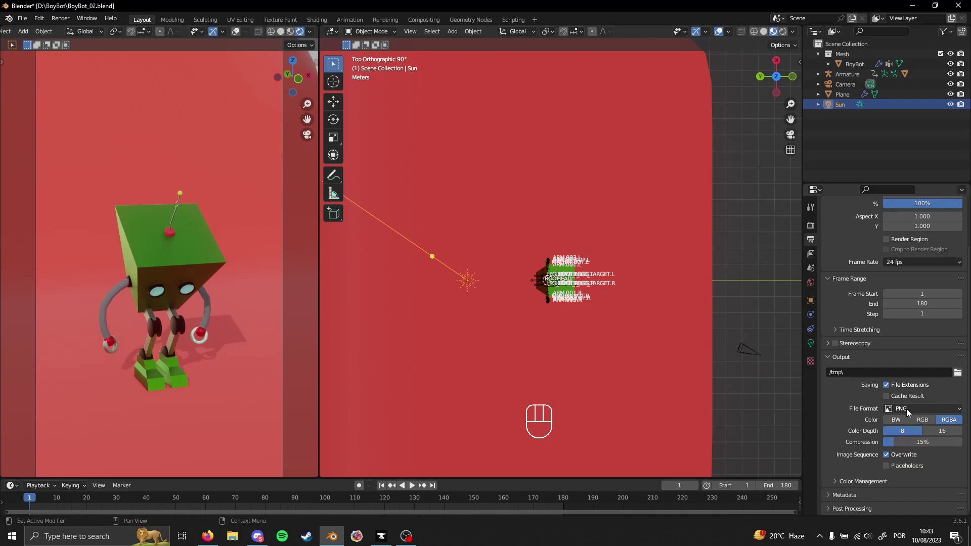
# - Set the output file format to FFmpeg Video with MPEG-4 as the encoding container
pyautogui.click(927, 408)
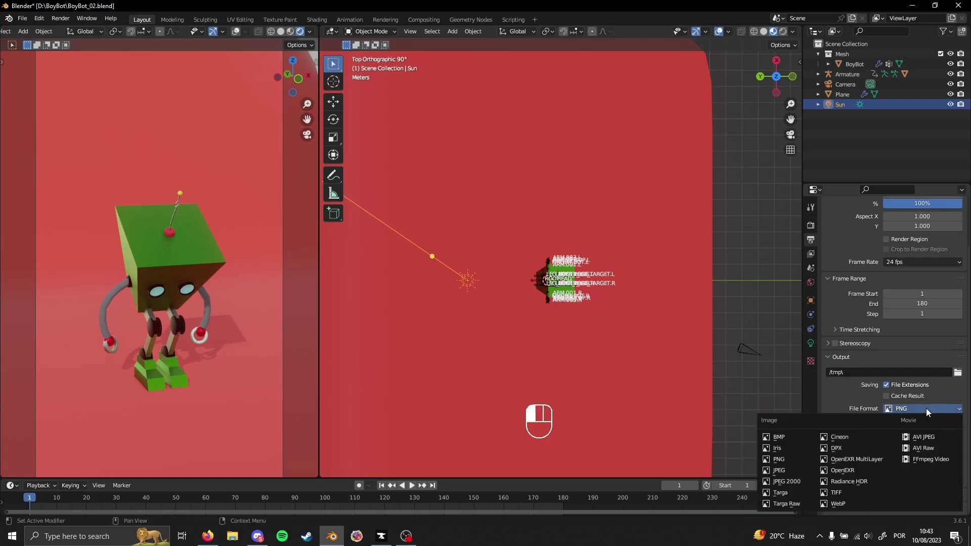
pyautogui.click(933, 458)
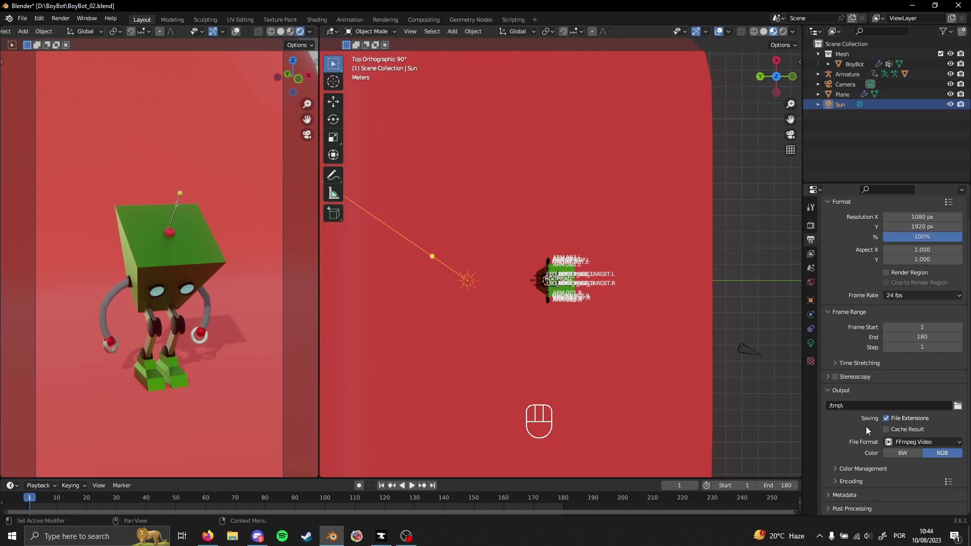
pyautogui.click(836, 480)
pyautogui.scroll(-6, 870, 424)
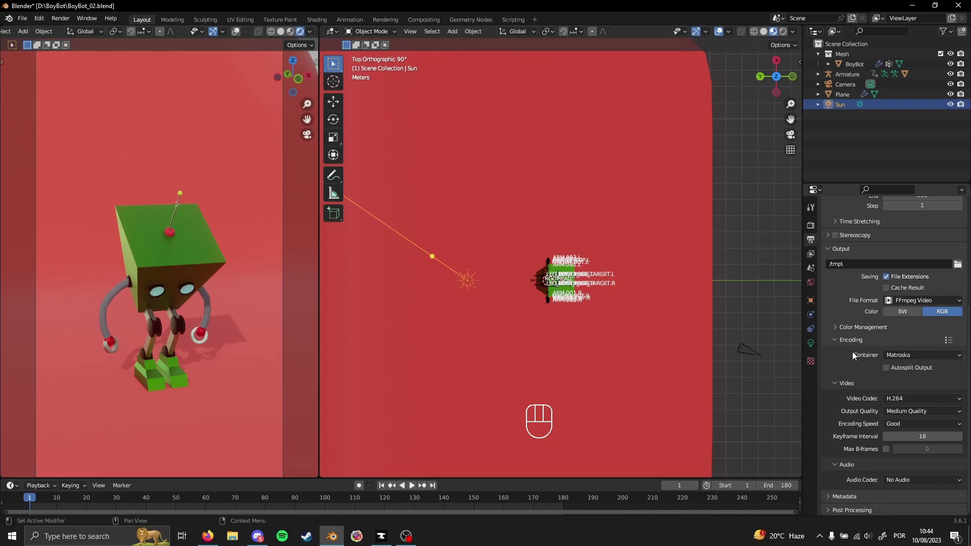
pyautogui.click(922, 356)
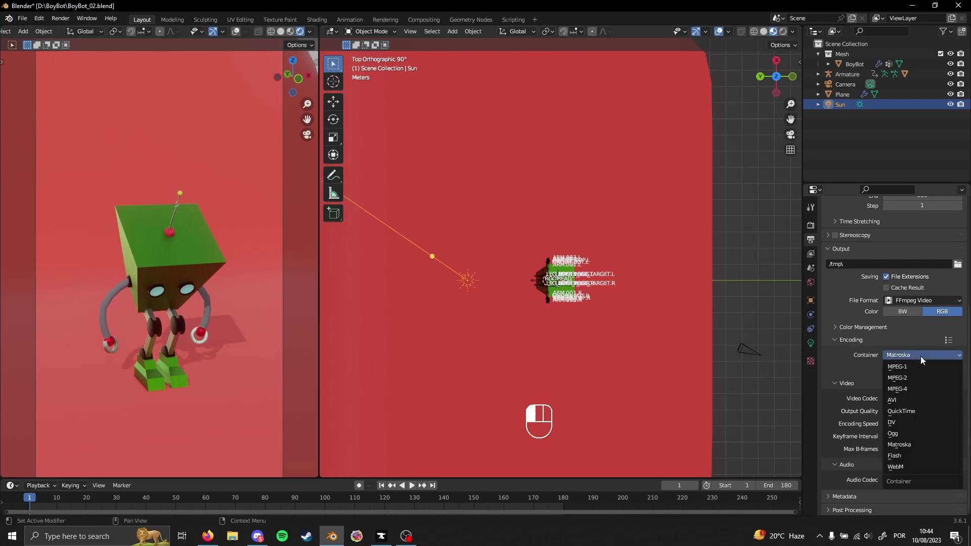
pyautogui.click(907, 388)
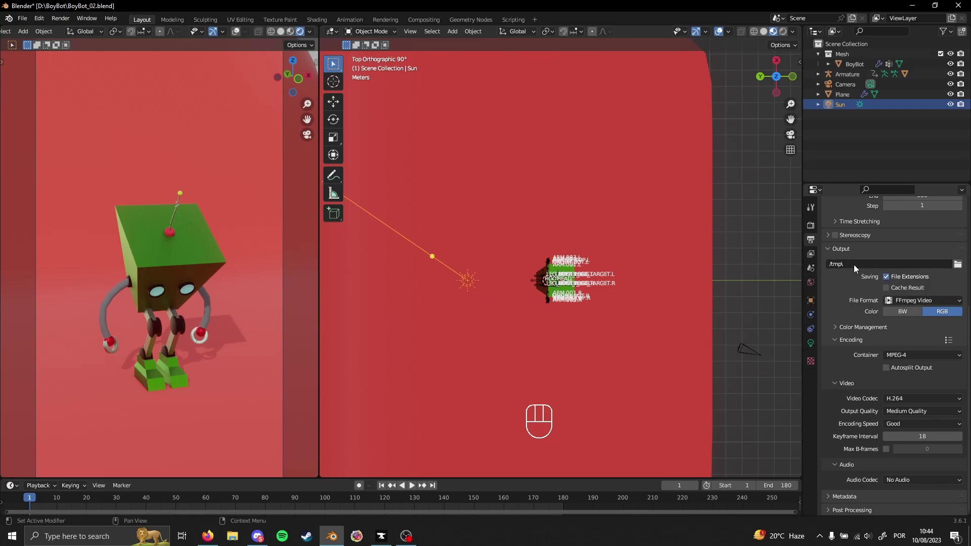
# - Browse for the output location, create a folder named Video inside D:\BoyBot and open it
pyautogui.click(958, 264)
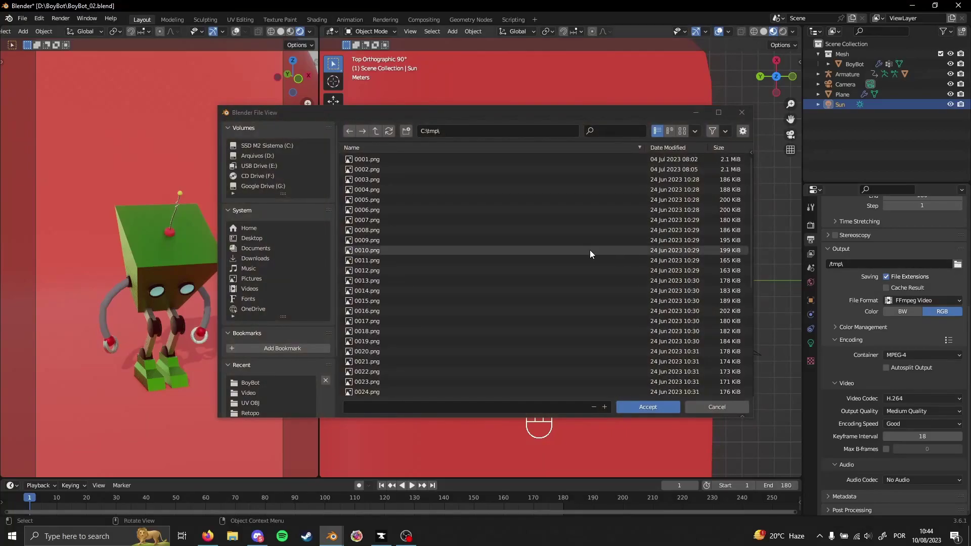
pyautogui.click(266, 383)
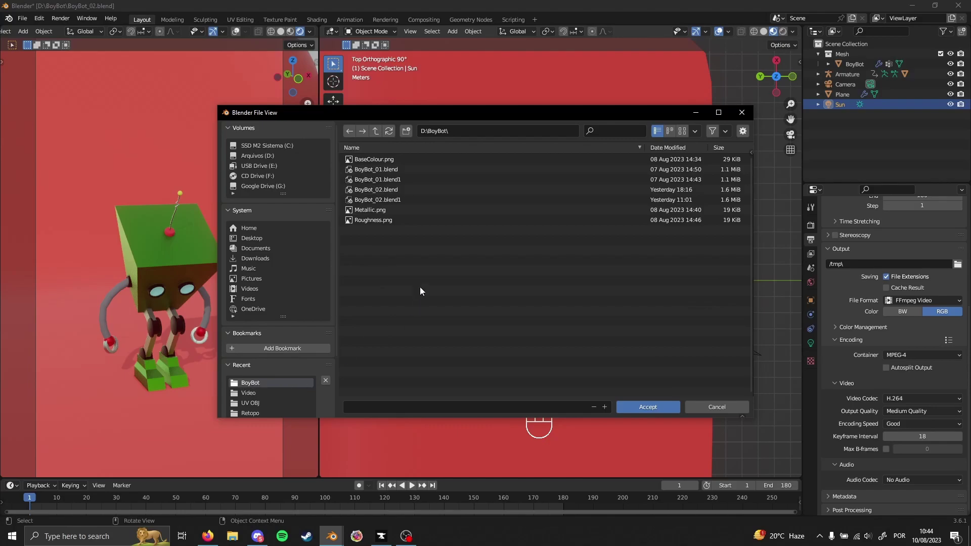
pyautogui.click(406, 131)
pyautogui.write('Video')
pyautogui.press('BackSpace')
pyautogui.press('BackSpace')
pyautogui.press('BackSpace')
pyautogui.write('deo')
pyautogui.press('Return')
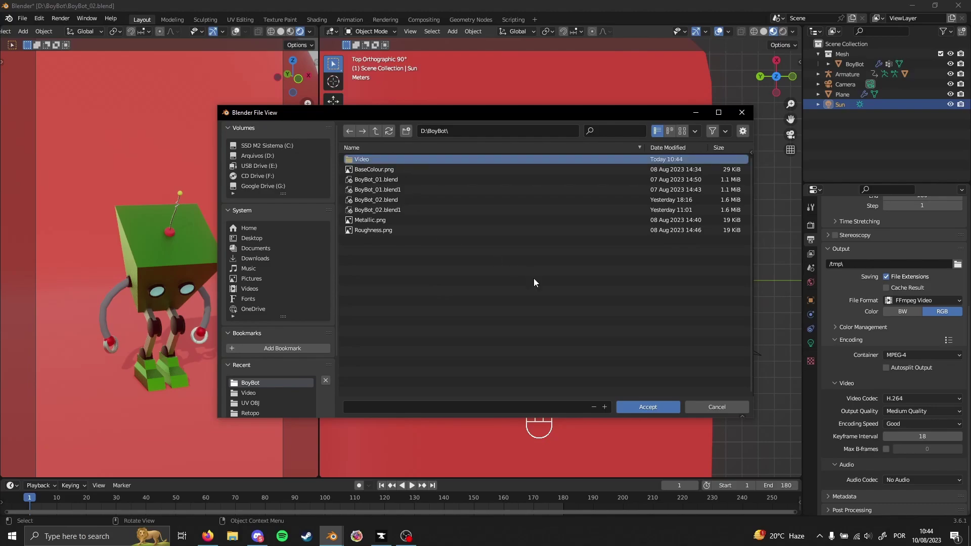
pyautogui.doubleClick(400, 159)
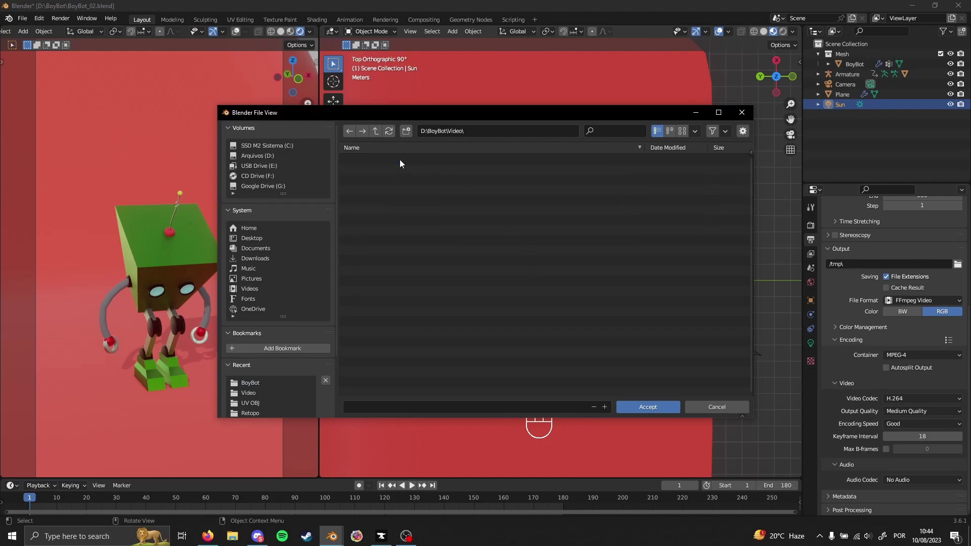
# - Name the output file BoyBot_TurningOn and accept the Video folder as its output location
pyautogui.click(413, 403)
pyautogui.write('BoyBot\\Video\\BoyBo')
pyautogui.write('t_')
pyautogui.write('TurningO')
pyautogui.write('n')
pyautogui.click(660, 407)
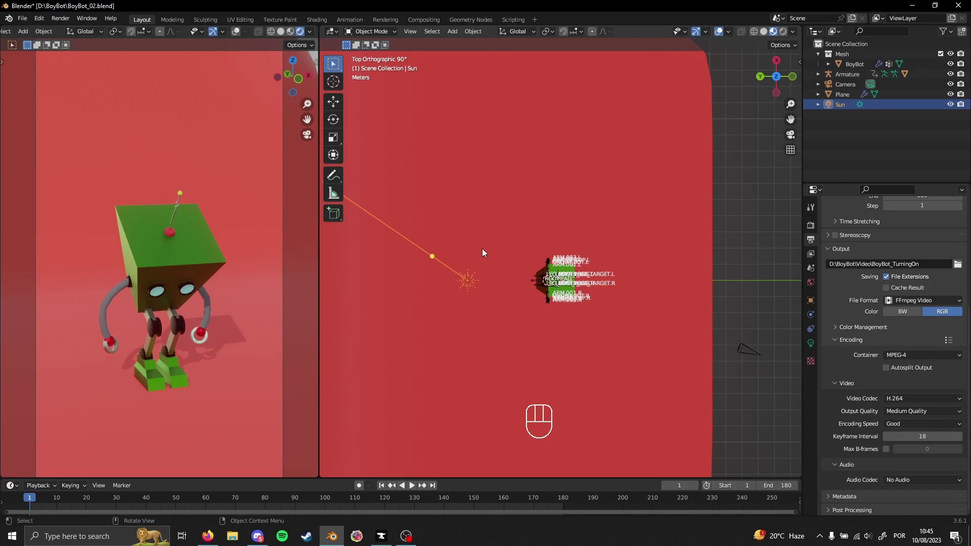
# - Render the robot's full animation to the video file
pyautogui.click(58, 19)
pyautogui.hotkey('ctrl', 'F12')
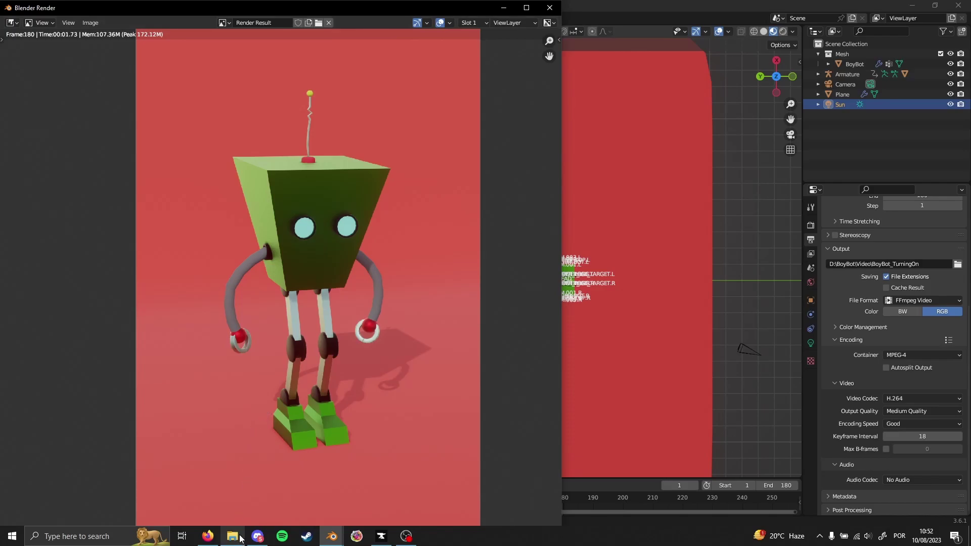
# - Switch to File Explorer, play the rendered BoyBot_TurningOn video, close the player and return to Blender
pyautogui.moveTo(239, 536)
pyautogui.click(239, 490)
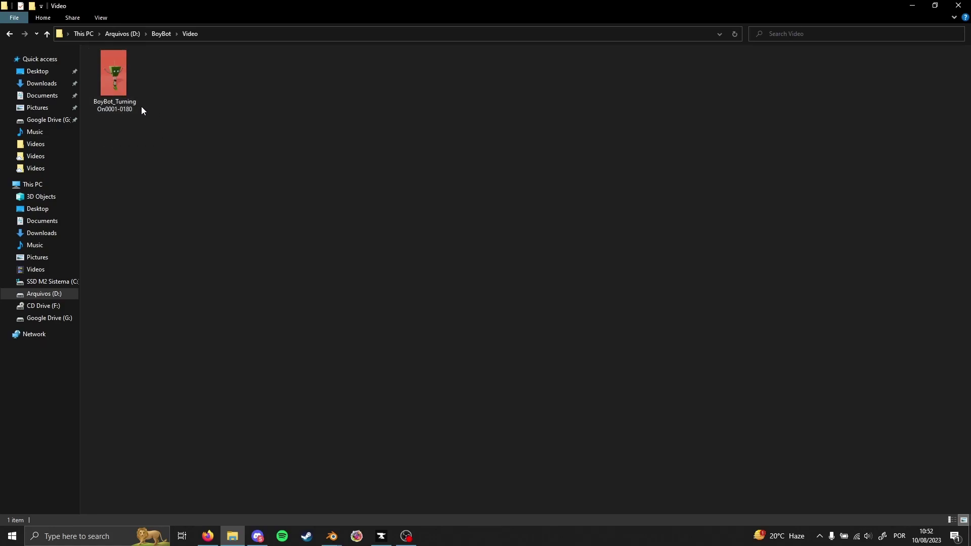
pyautogui.doubleClick(117, 93)
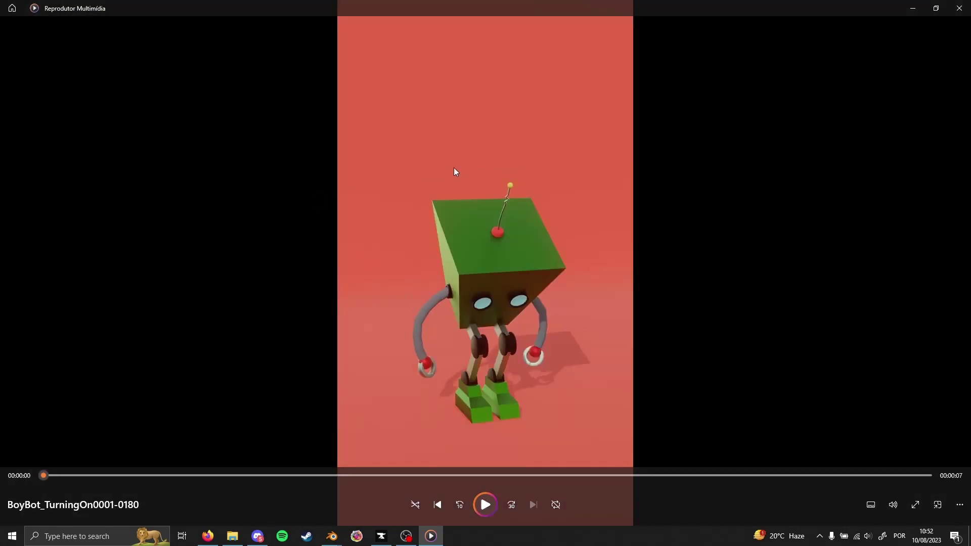
pyautogui.click(960, 8)
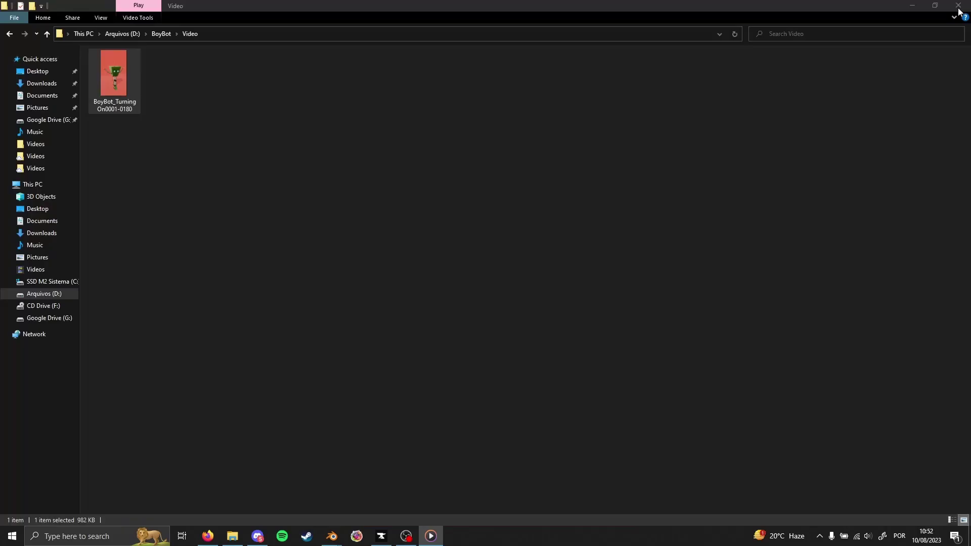
pyautogui.click(346, 138)
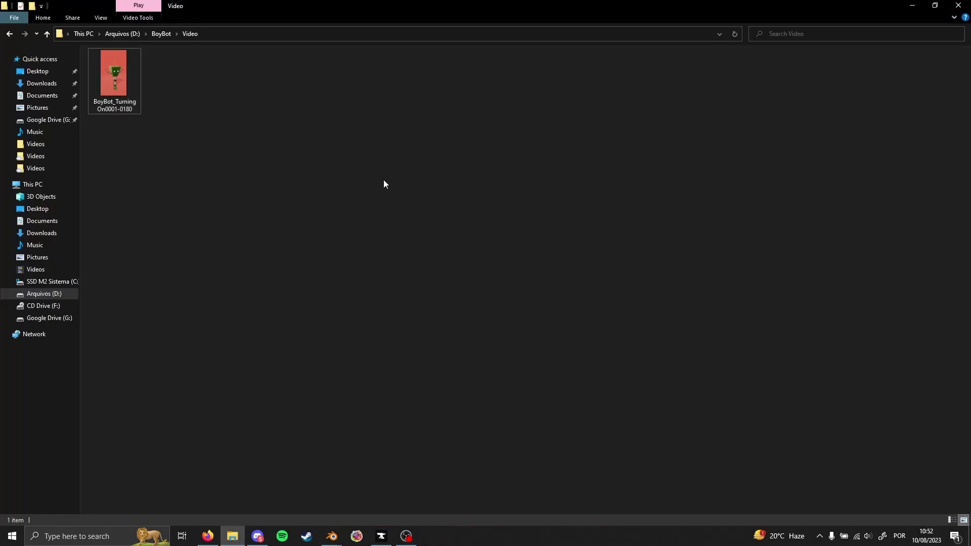
pyautogui.hotkey('alt', 'Tab')
pyautogui.hotkey('alt', 'Tab')
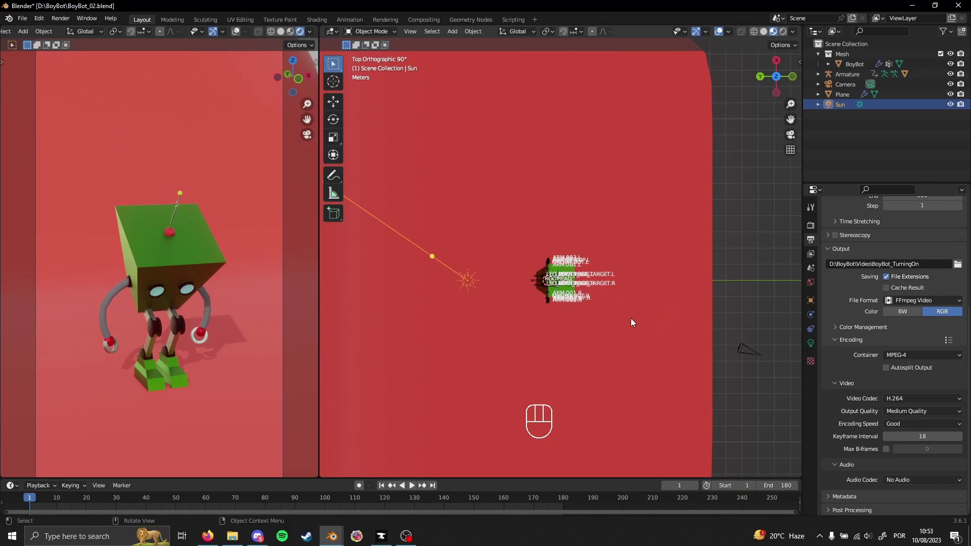
pyautogui.moveTo(661, 363); pyautogui.dragTo(575, 268, button='middle')
pyautogui.keyDown('shift'); pyautogui.moveTo(689, 278); pyautogui.dragTo(633, 309, button='middle'); pyautogui.keyUp('shift')
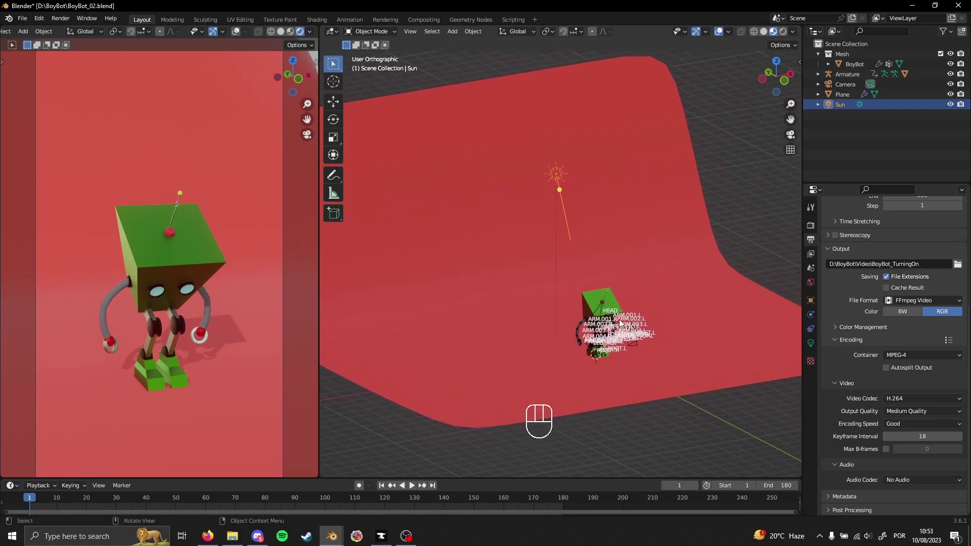